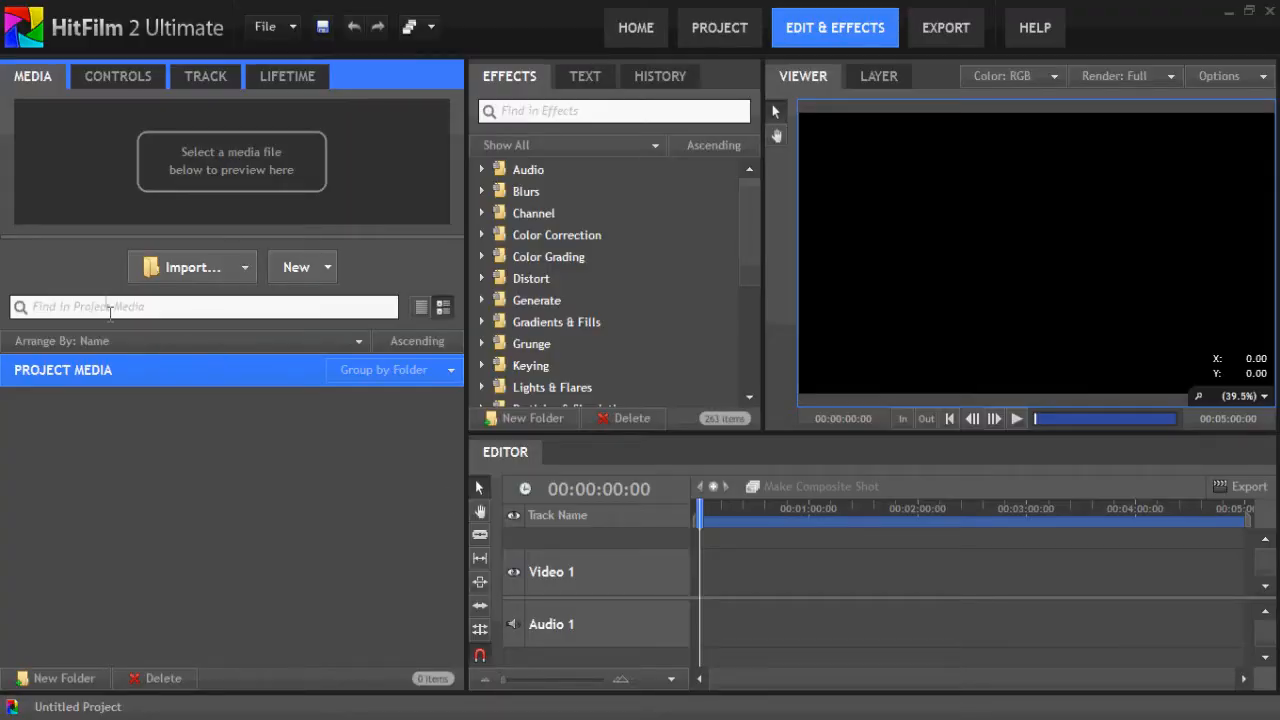
# Import the video clip VID00084.MP4 and trim its in and out points around the man's action.
pyautogui.click(178, 272)
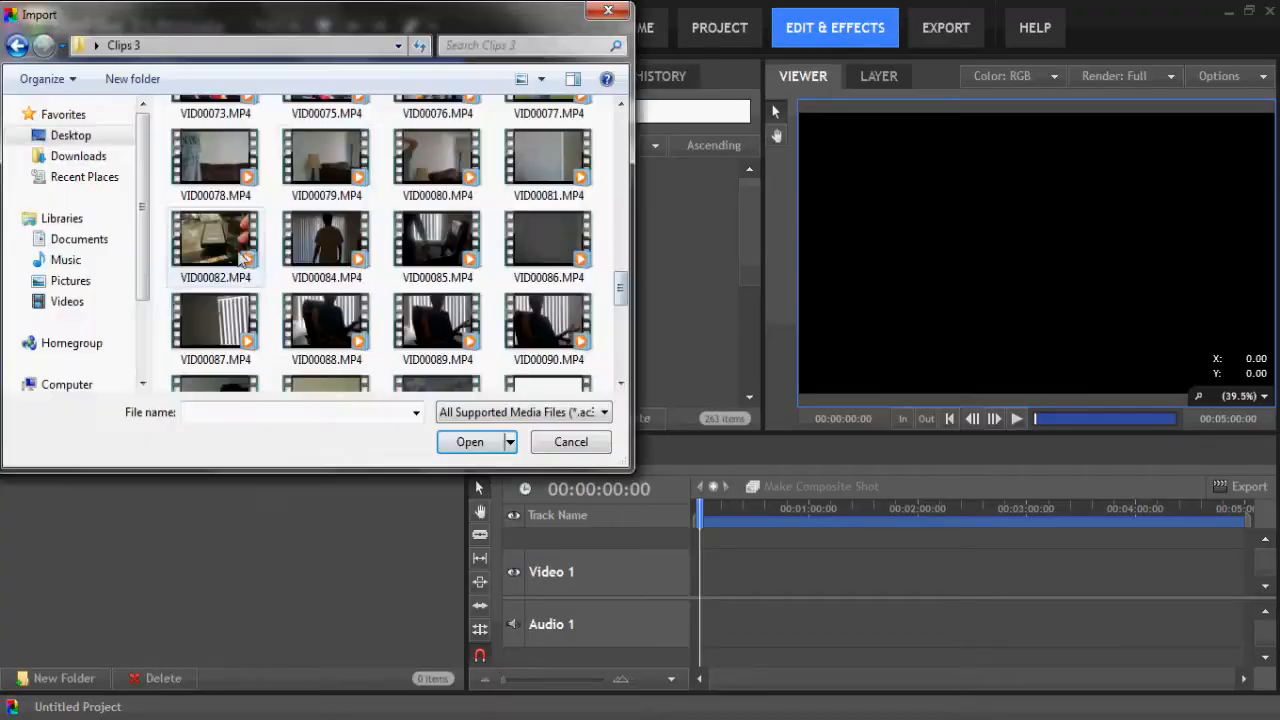
pyautogui.doubleClick(325, 248)
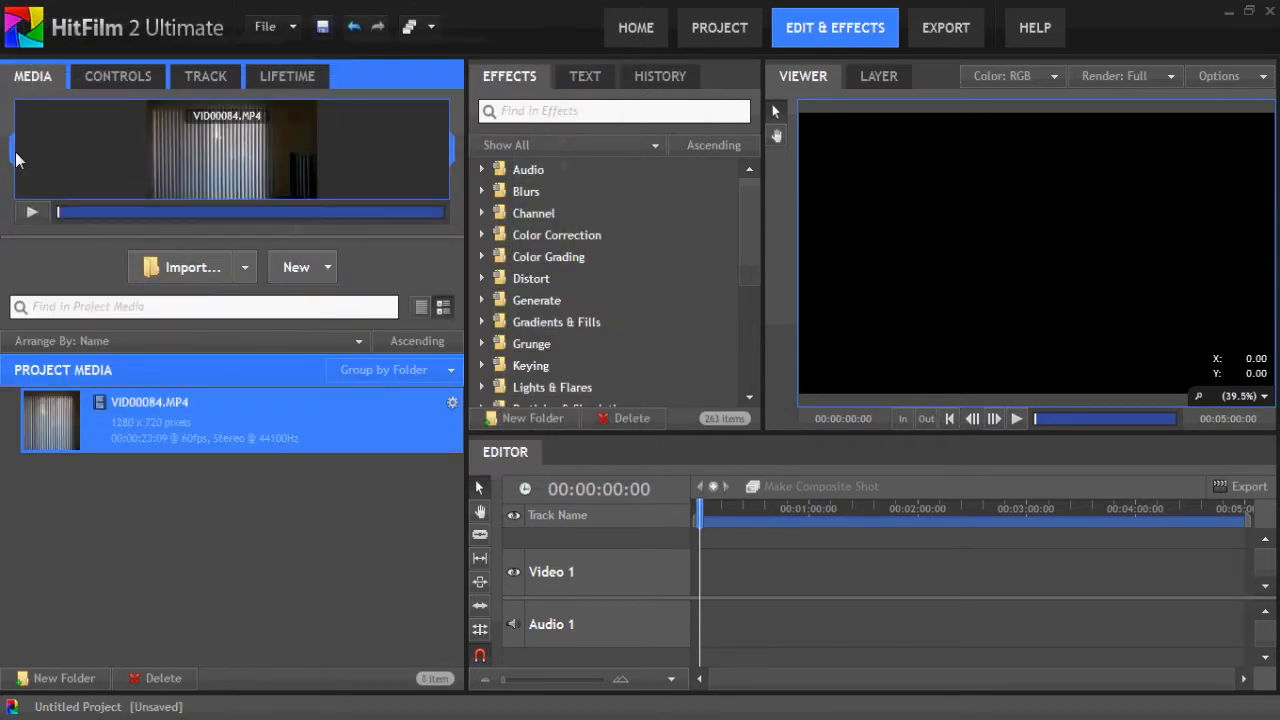
pyautogui.moveTo(12, 151); pyautogui.dragTo(129, 151)
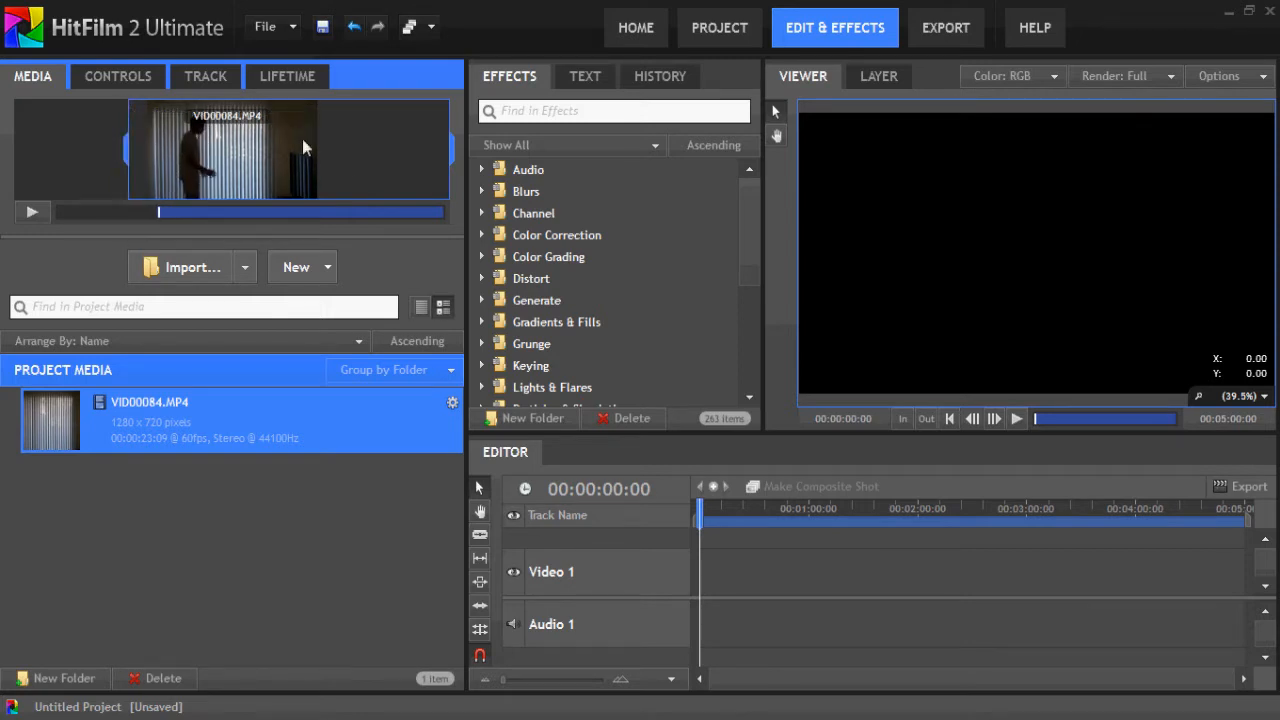
pyautogui.moveTo(280, 212)
pyautogui.mouseDown()
pyautogui.moveTo(331, 212)
pyautogui.moveTo(303, 212)
pyautogui.mouseUp()
pyautogui.press('o')
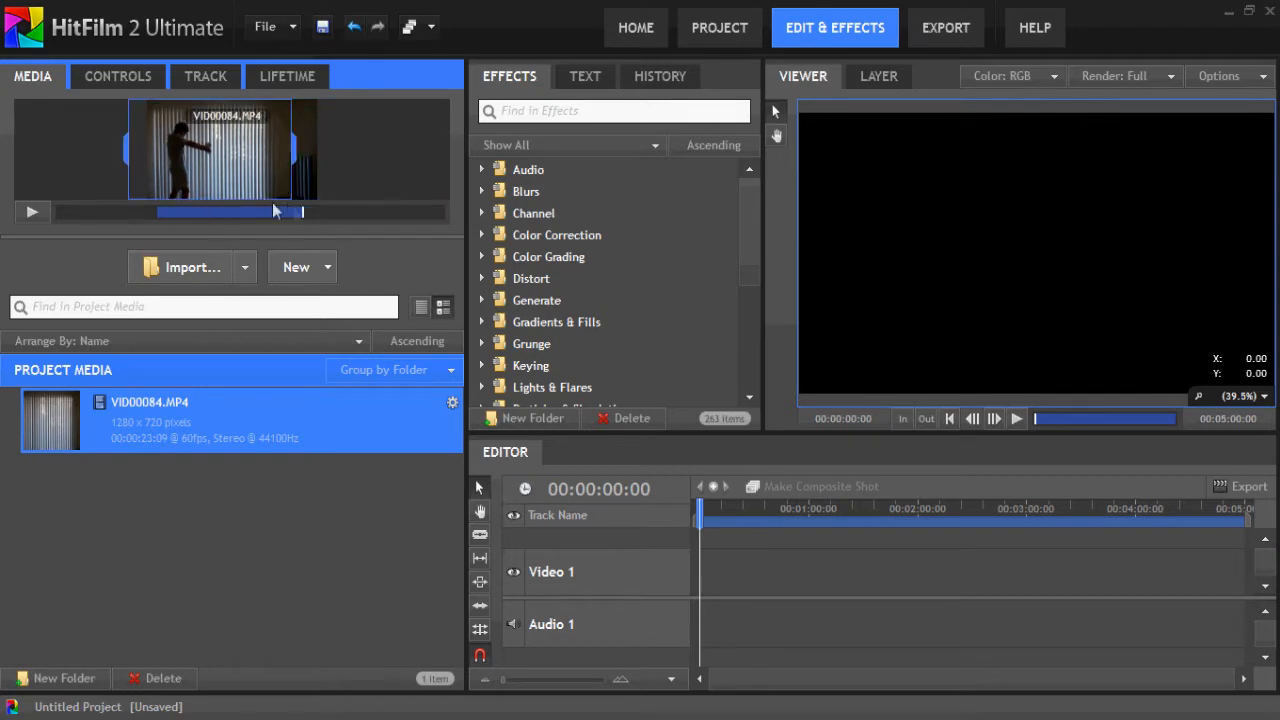
pyautogui.moveTo(295, 147); pyautogui.dragTo(310, 147)
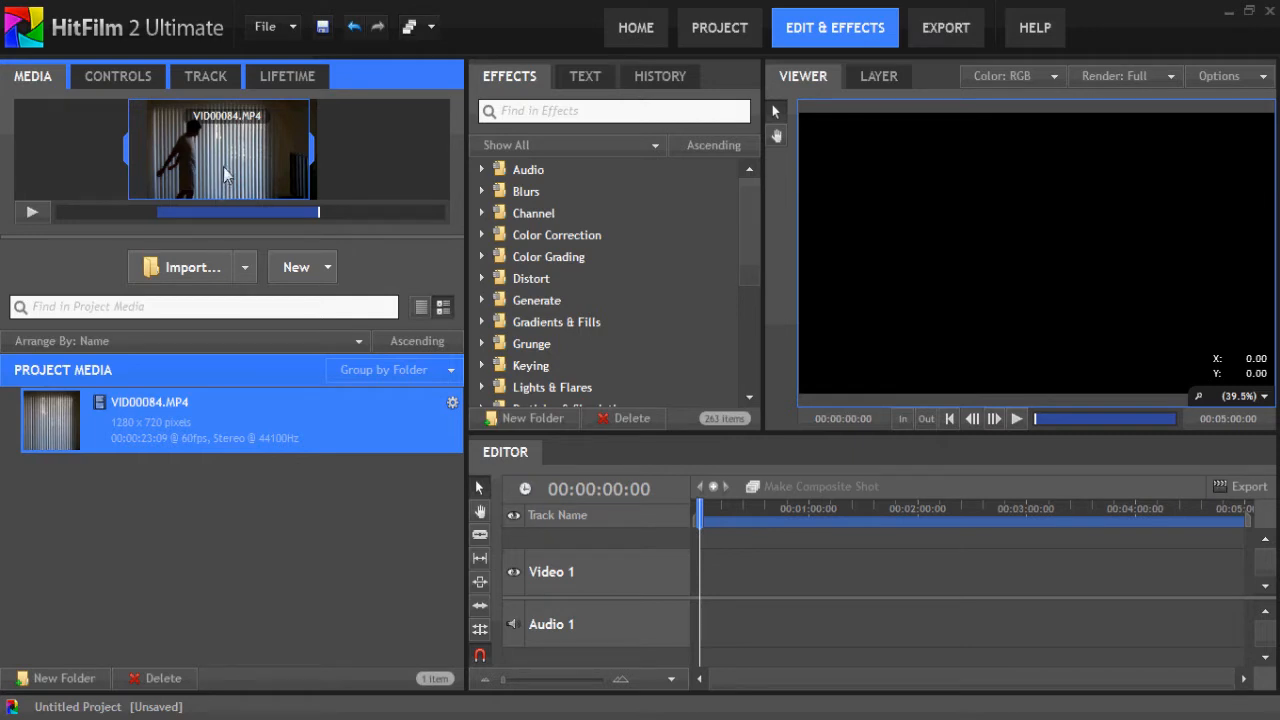
# Place the trimmed clip at the start of Video 1, match the sequence settings to the clip, and play it back.
pyautogui.moveTo(648, 421); pyautogui.dragTo(702, 566)
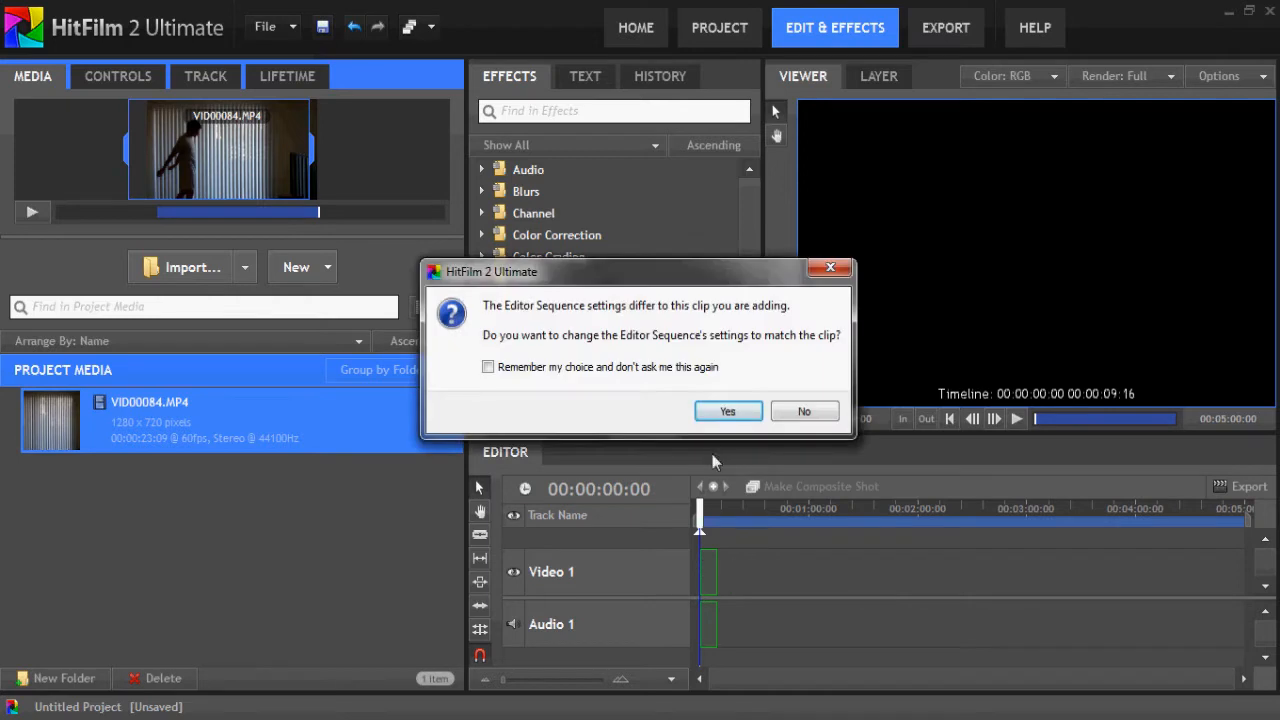
pyautogui.click(728, 412)
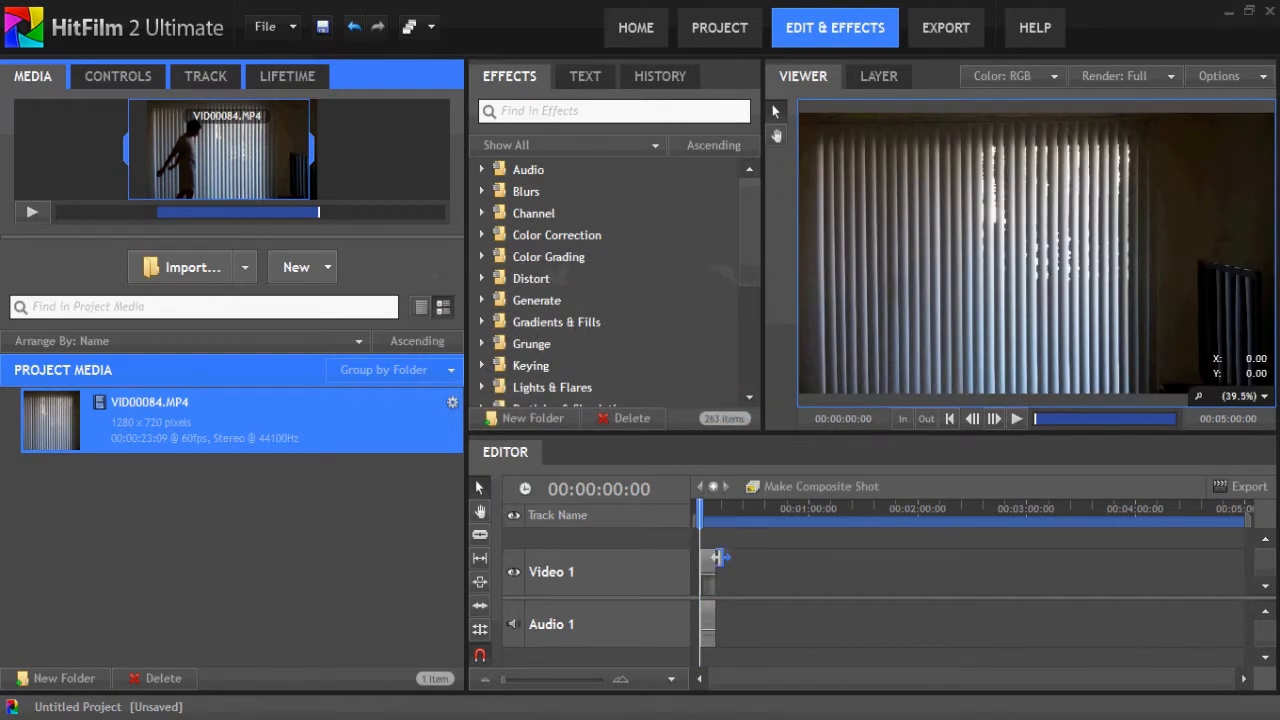
pyautogui.click(1016, 419)
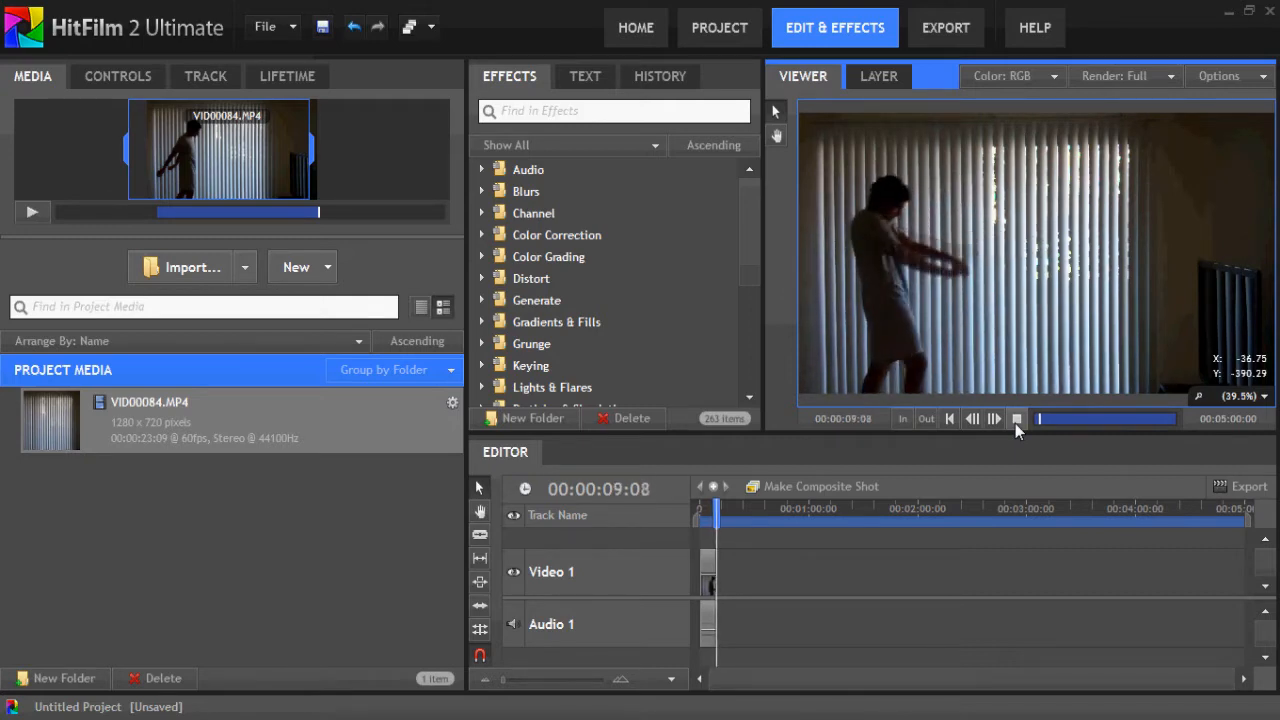
pyautogui.click(1015, 421)
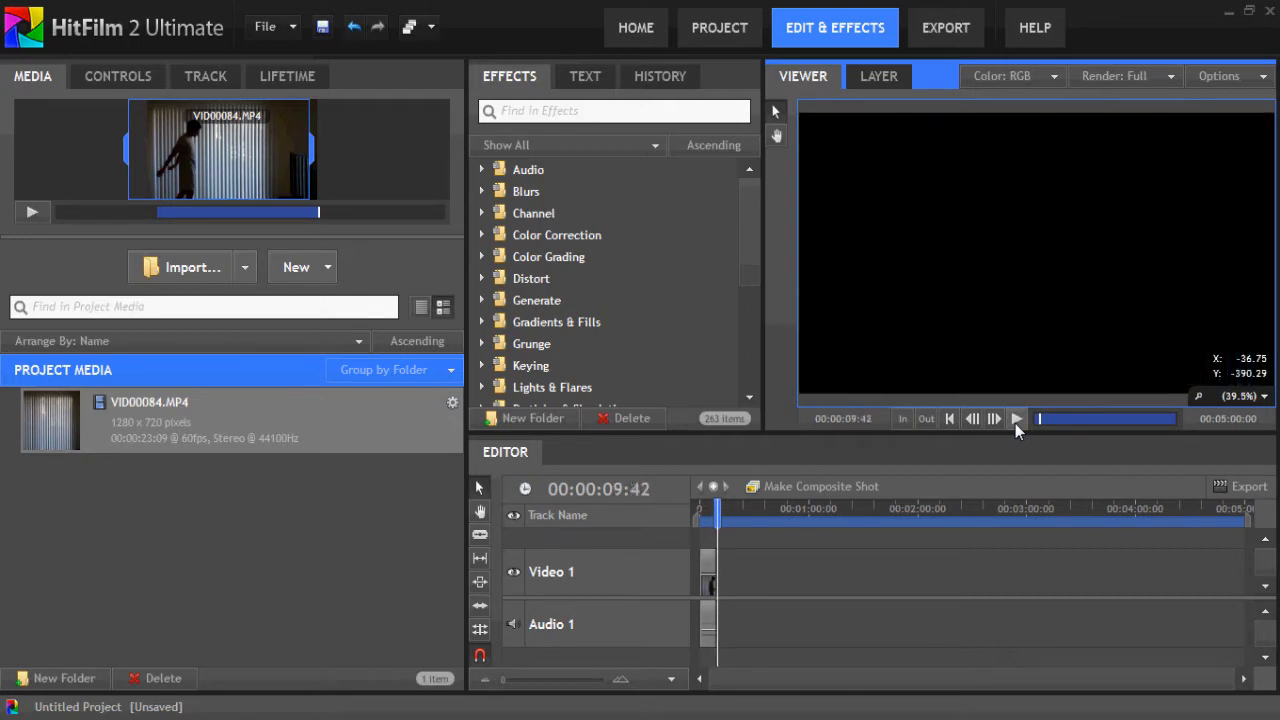
# Convert the timeline clip into a composite shot named Kamehameha, keeping the selected clip's properties.
pyautogui.click(783, 490)
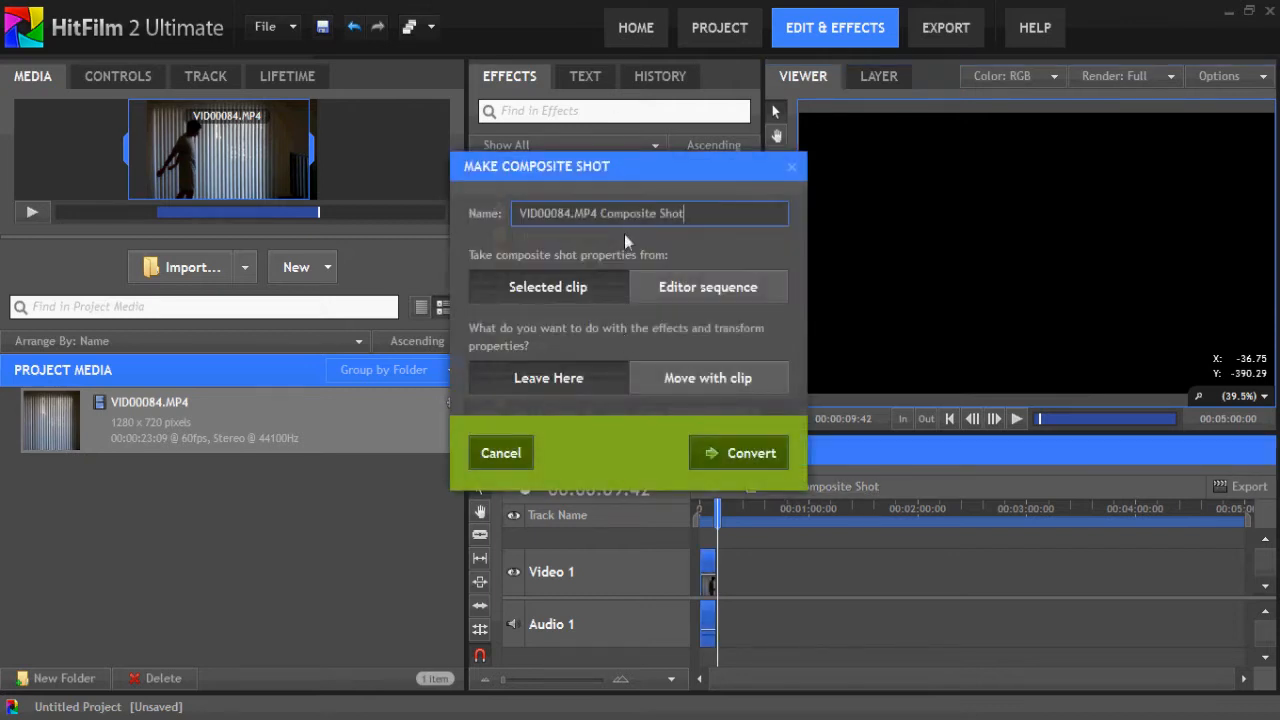
pyautogui.tripleClick(628, 212)
pyautogui.press('BackSpace')
pyautogui.click(730, 458)
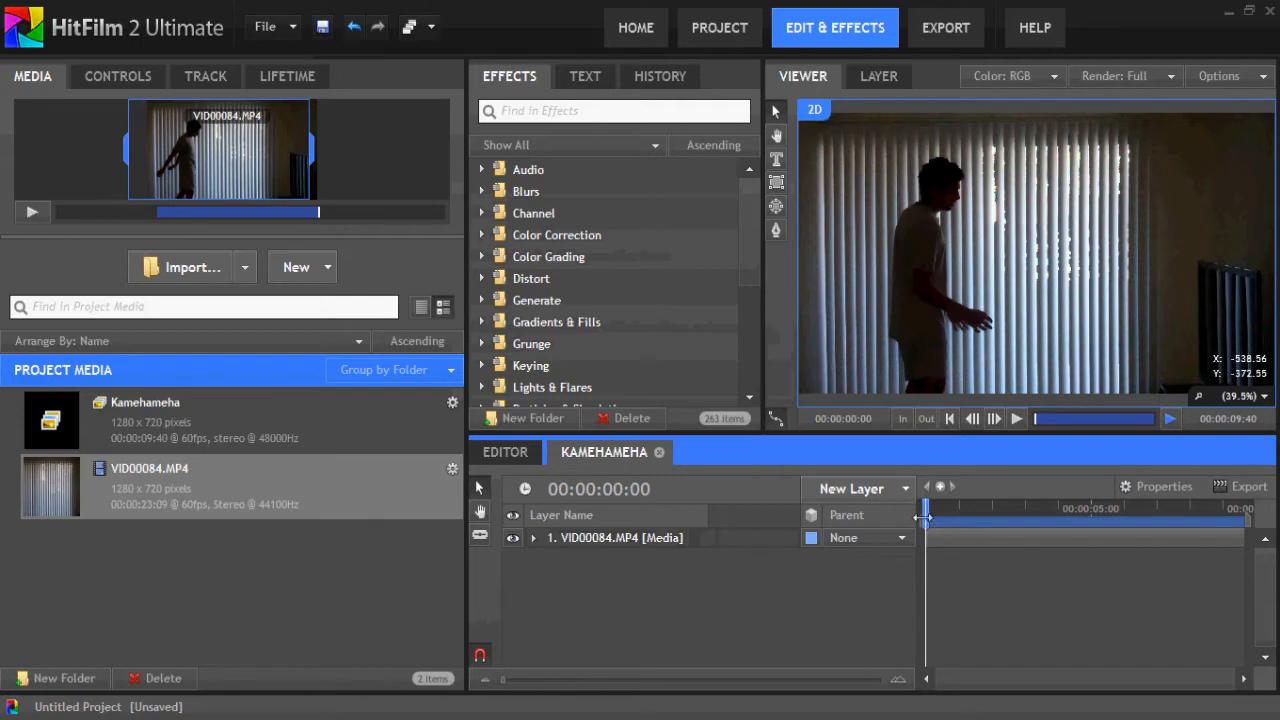
# Add a point layer and position it on the man's hands at the first frame, at about -190, -175.
pyautogui.moveTo(922, 515)
pyautogui.mouseDown()
pyautogui.moveTo(966, 508)
pyautogui.moveTo(910, 507)
pyautogui.mouseUp()
pyautogui.click(875, 492)
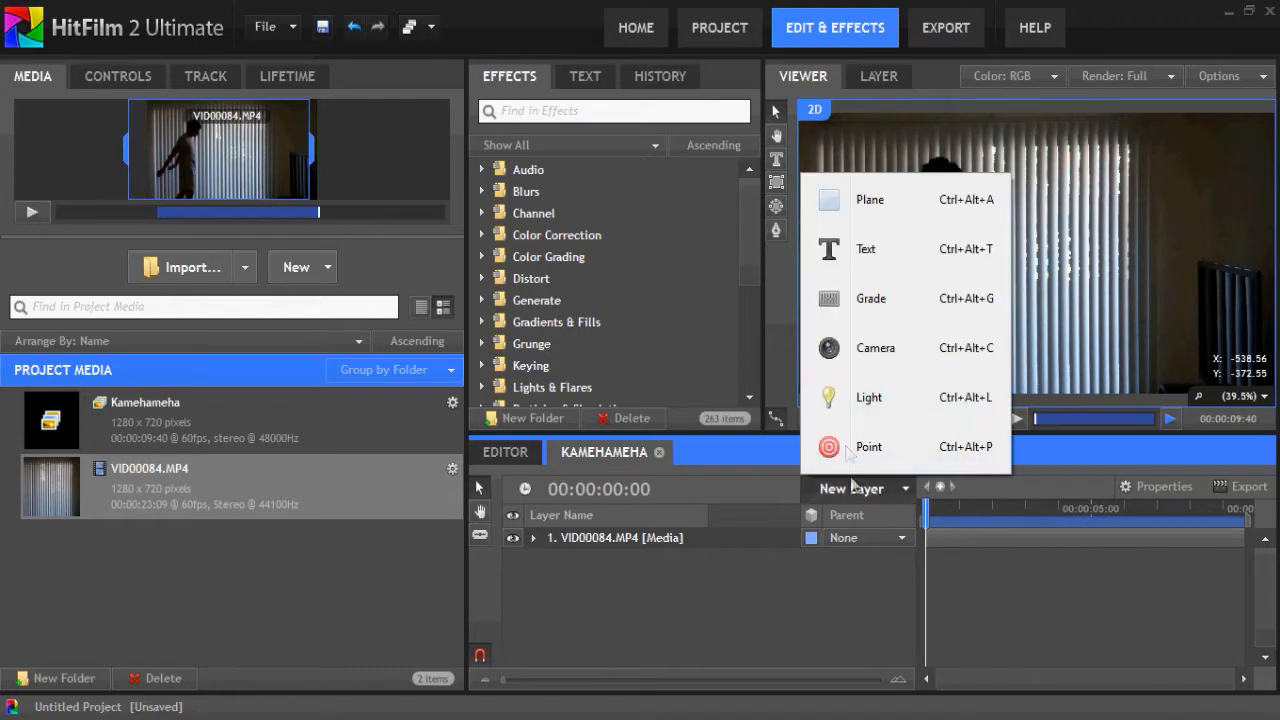
pyautogui.click(862, 447)
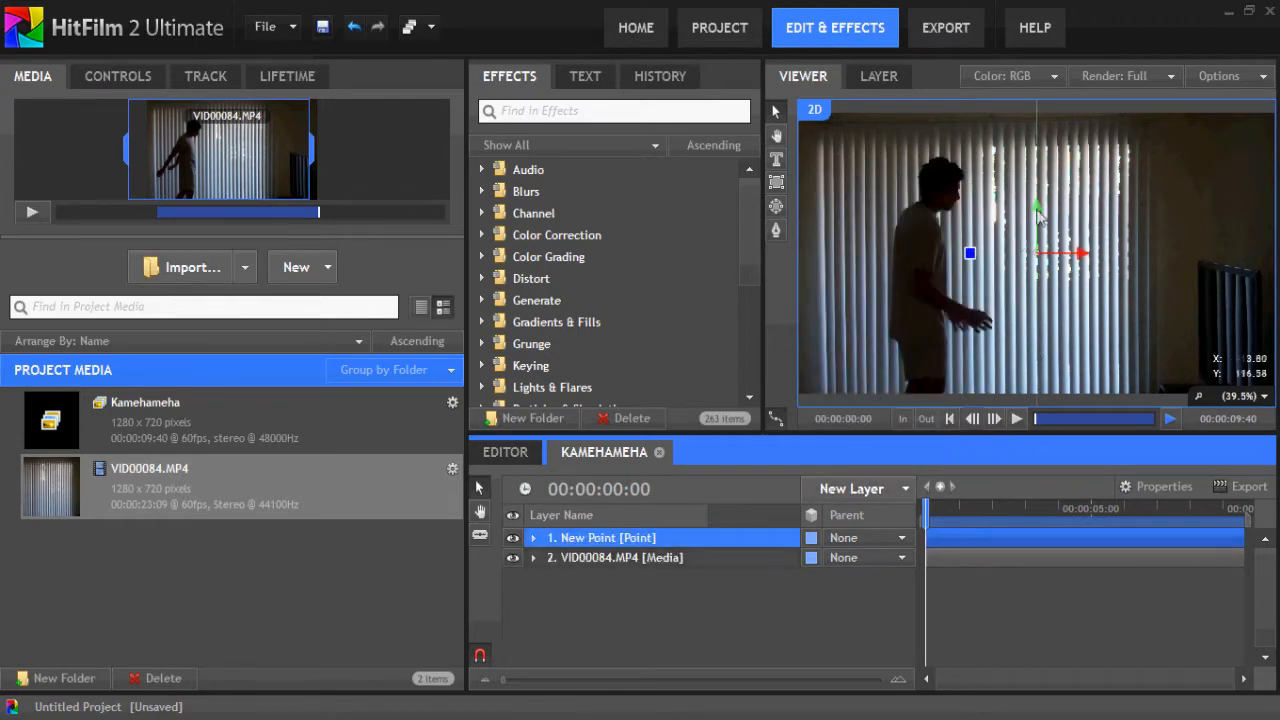
pyautogui.click(1040, 220)
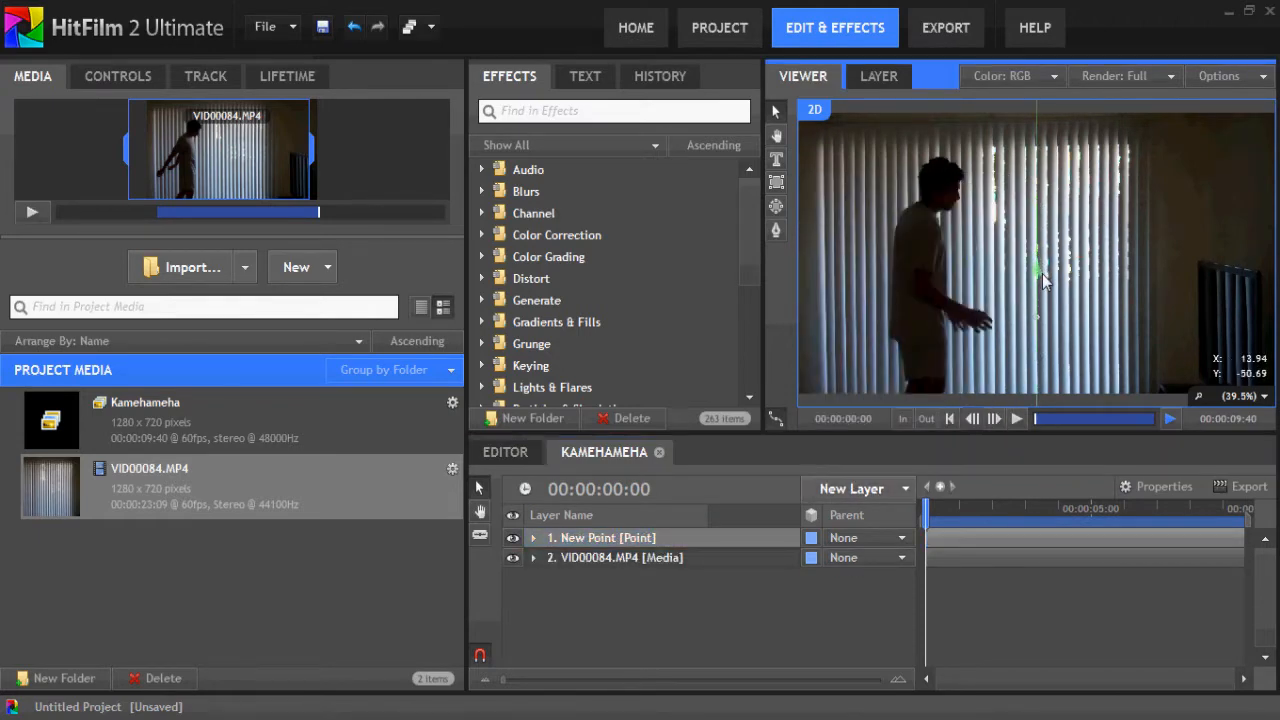
pyautogui.moveTo(1043, 274); pyautogui.dragTo(1042, 278)
pyautogui.moveTo(1087, 323); pyautogui.dragTo(1014, 328)
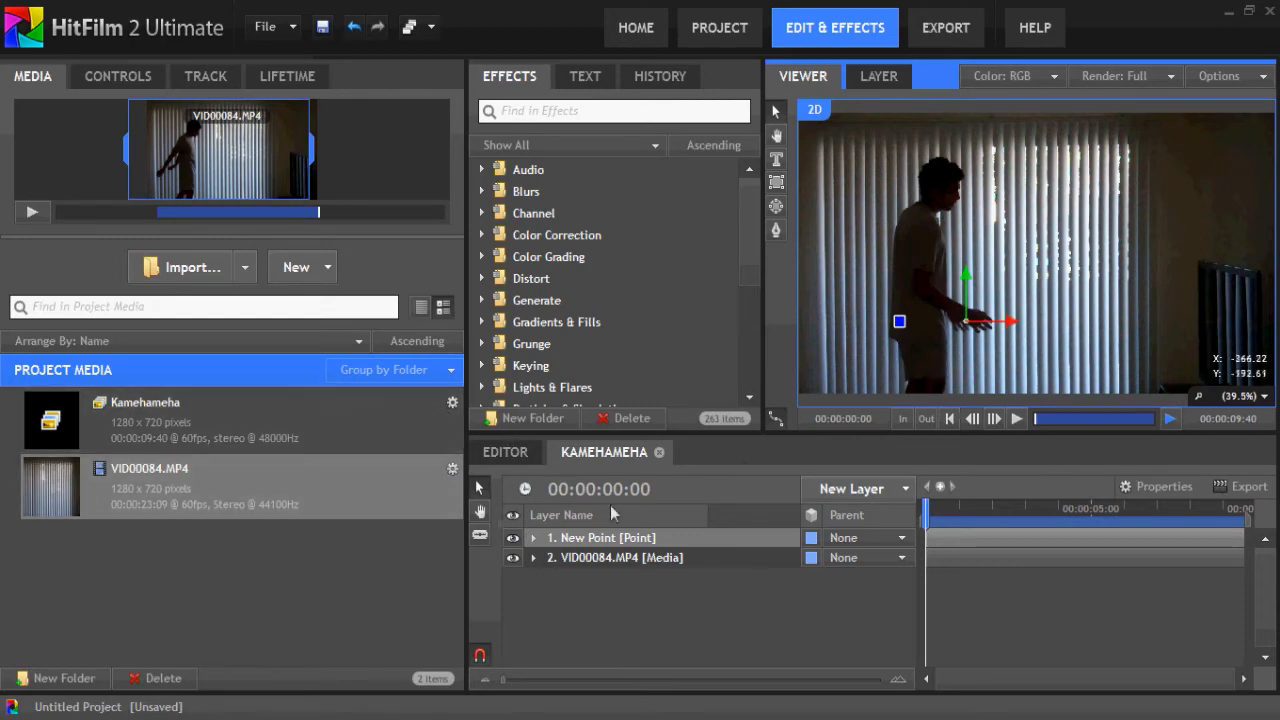
# Enable position keyframing for the point layer at 00:00:00:00.
pyautogui.click(114, 78)
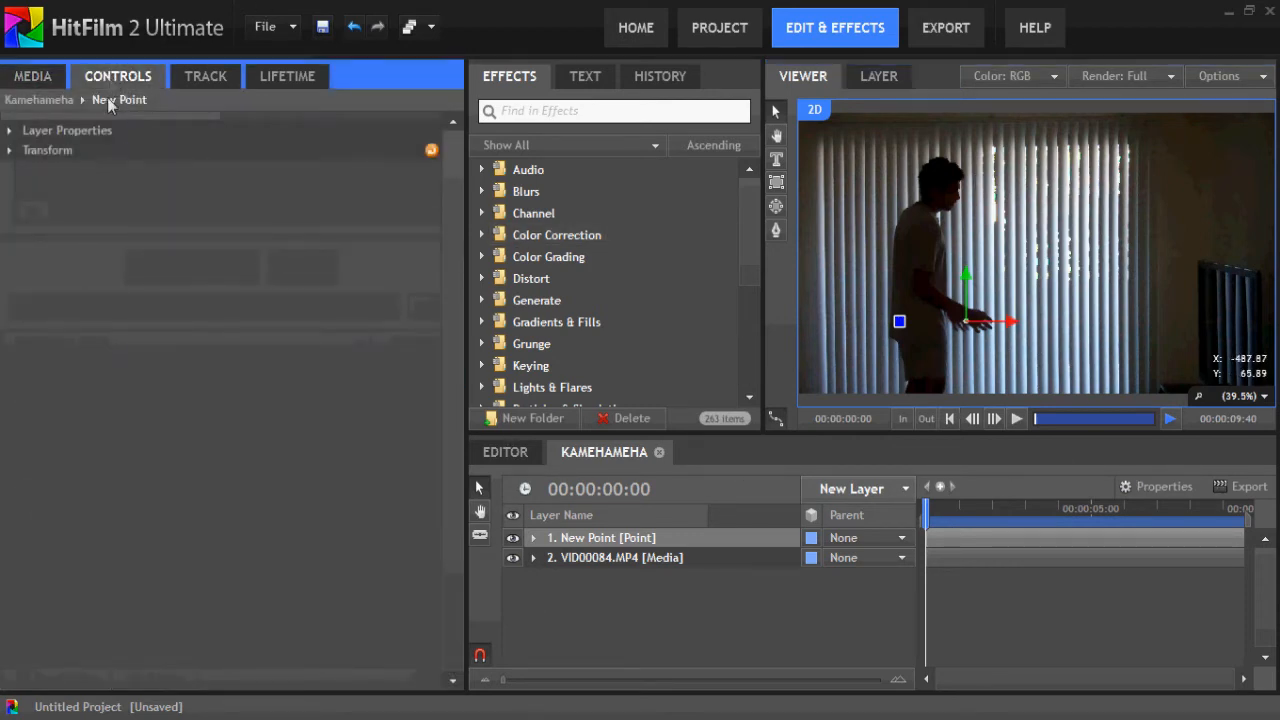
pyautogui.click(9, 151)
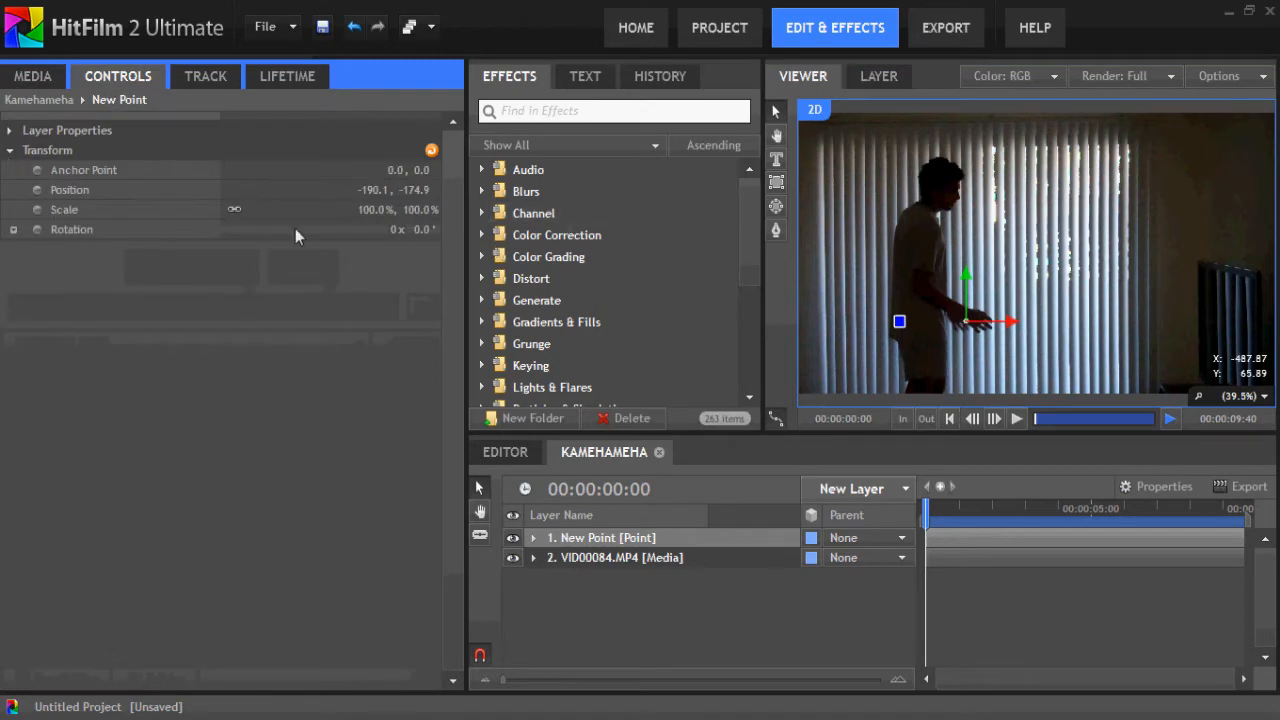
pyautogui.click(37, 191)
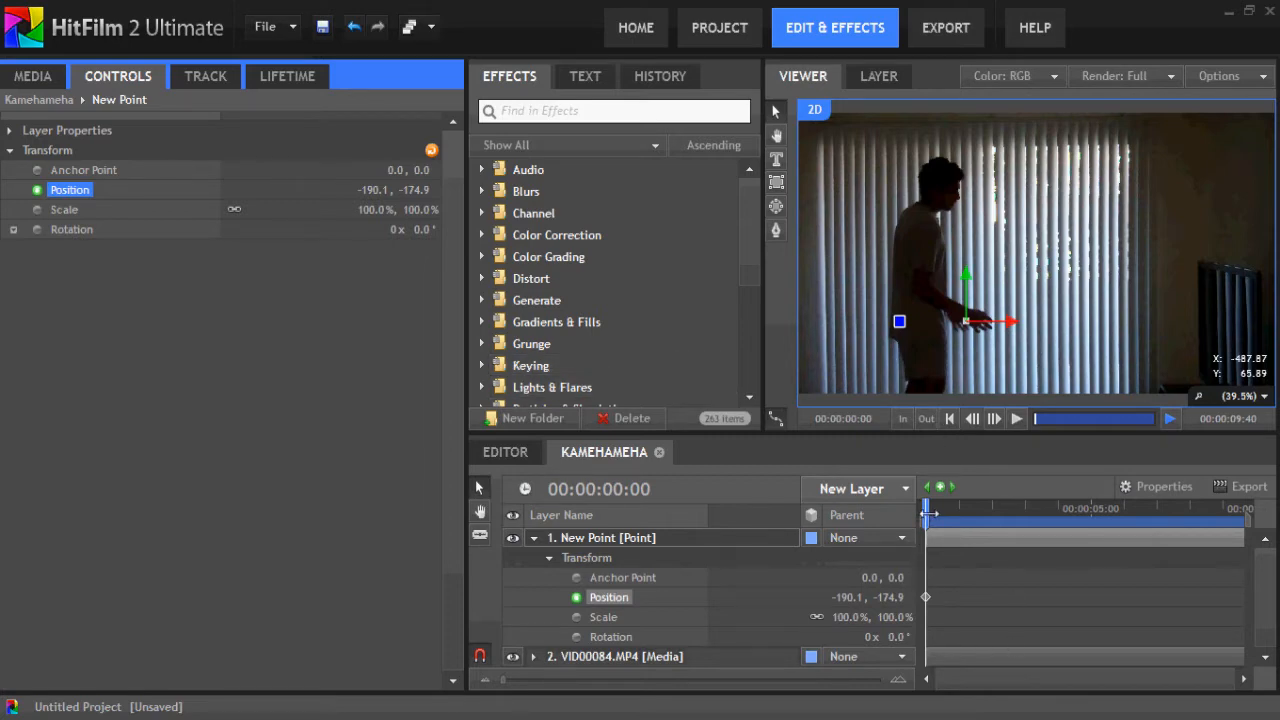
# At 00:00:00:50, move the point onto the man's hands at about -312, -122.
pyautogui.moveTo(928, 515); pyautogui.dragTo(952, 512)
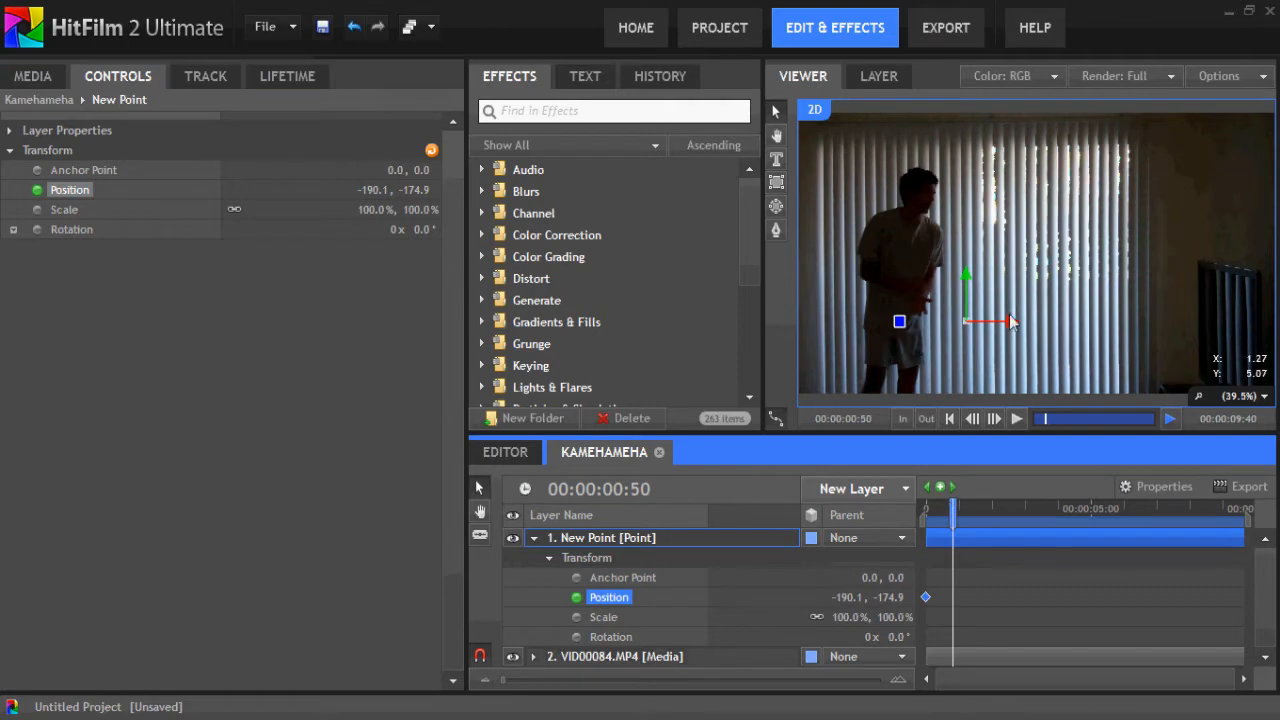
pyautogui.moveTo(1013, 322); pyautogui.dragTo(997, 333)
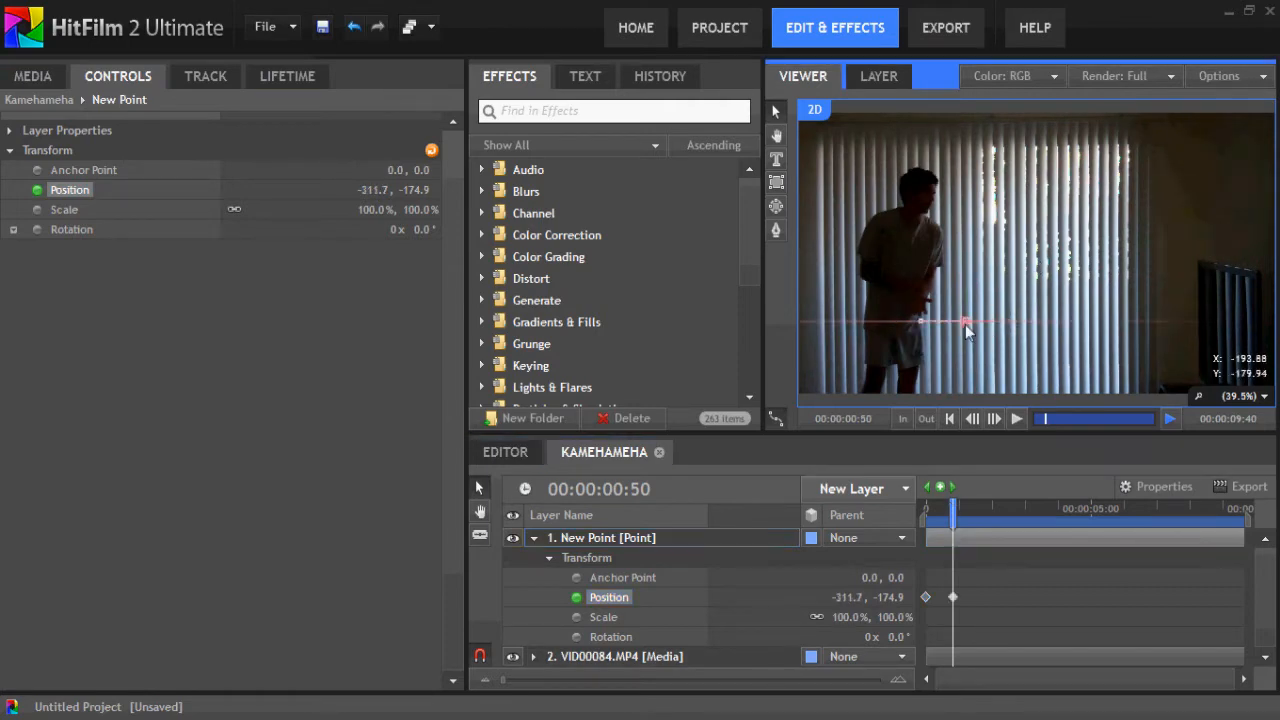
pyautogui.moveTo(922, 282); pyautogui.dragTo(920, 258)
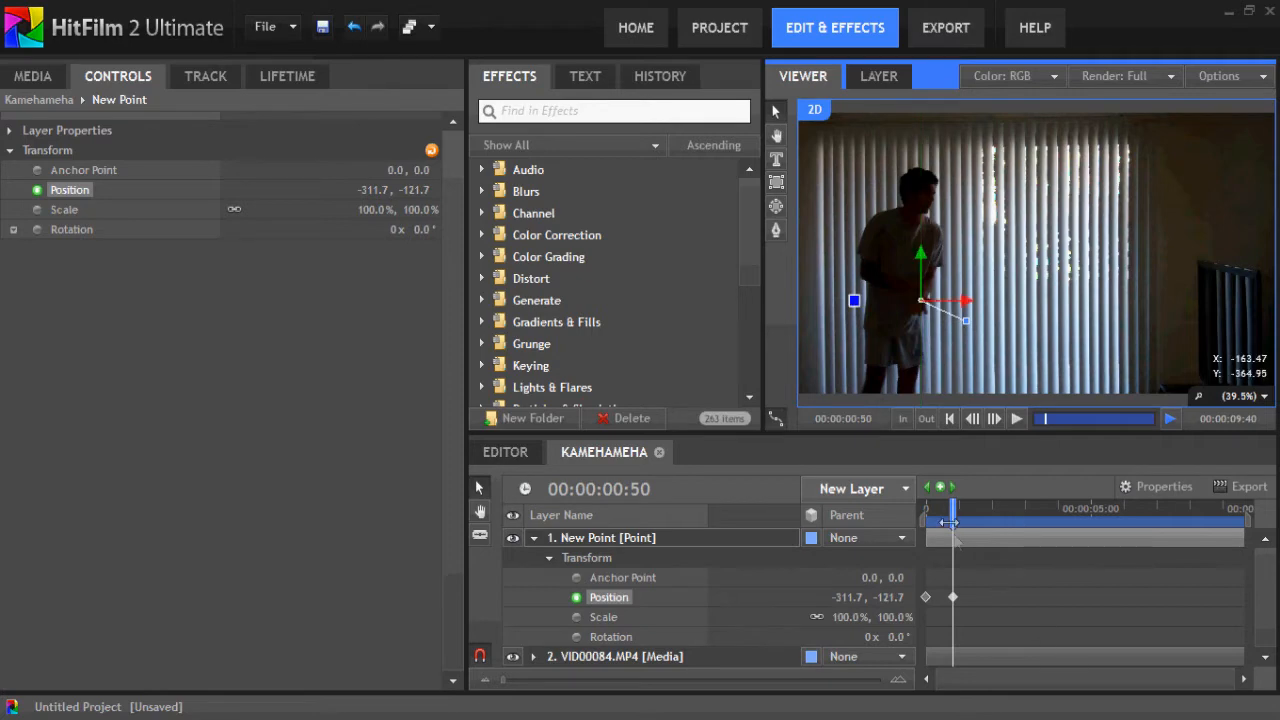
# Keyframe the point's position onto the hands at successive poses through about the four-second mark.
pyautogui.moveTo(952, 522); pyautogui.dragTo(972, 522)
pyautogui.moveTo(963, 302); pyautogui.dragTo(876, 304)
pyautogui.moveTo(971, 521); pyautogui.dragTo(1039, 521)
pyautogui.moveTo(874, 300); pyautogui.dragTo(983, 249)
pyautogui.moveTo(1039, 520); pyautogui.dragTo(1058, 520)
pyautogui.moveTo(1034, 294); pyautogui.dragTo(1006, 300)
pyautogui.moveTo(957, 249); pyautogui.dragTo(957, 257)
# Keep the point on the hands with position keyframes from about five seconds to 00:00:07:38, ending at about -2.5, 38.
pyautogui.moveTo(1058, 520); pyautogui.dragTo(1089, 520)
pyautogui.moveTo(1003, 308); pyautogui.dragTo(957, 306)
pyautogui.moveTo(1089, 520); pyautogui.dragTo(1119, 520)
pyautogui.moveTo(956, 300); pyautogui.dragTo(938, 266)
pyautogui.moveTo(1119, 520); pyautogui.dragTo(1152, 520)
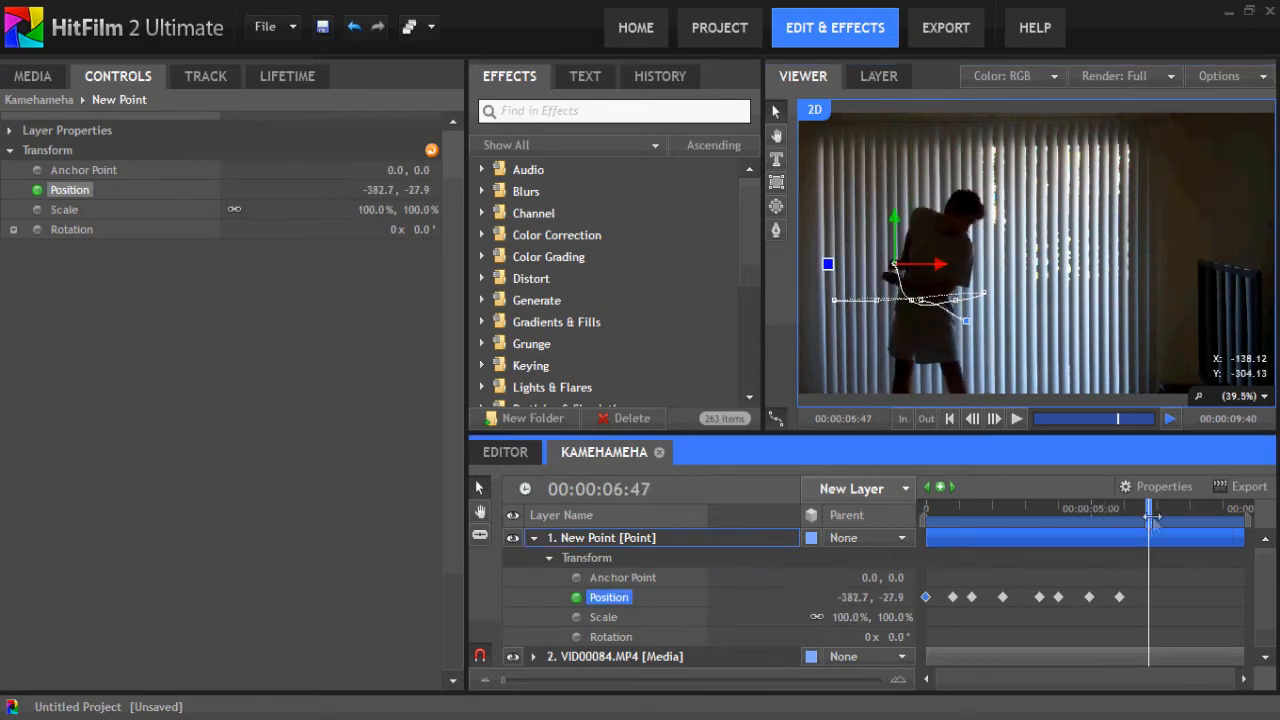
pyautogui.moveTo(894, 265); pyautogui.dragTo(895, 265)
pyautogui.moveTo(1152, 520); pyautogui.dragTo(1177, 520)
pyautogui.moveTo(895, 265); pyautogui.dragTo(1036, 240)
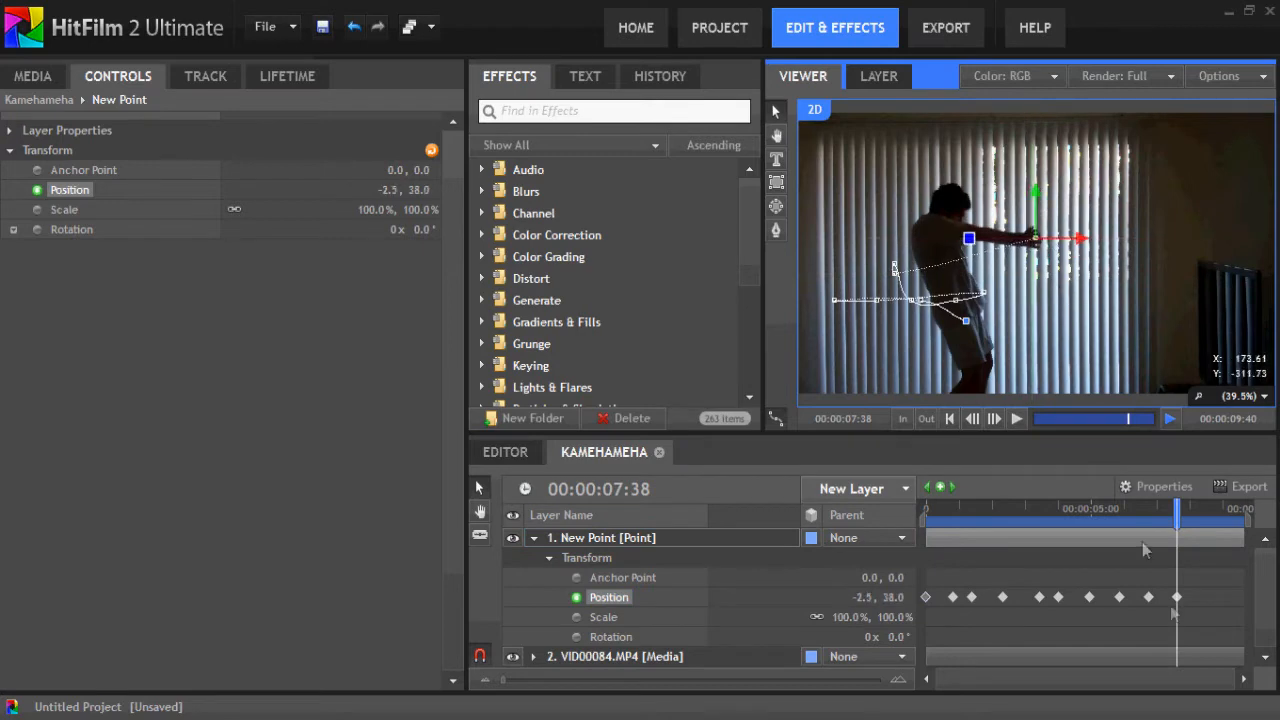
# Keyframe the point onto the outstretched hands at 00:00:08:00, at about -45.6, 7.6, and at two further frames near the shot's end.
pyautogui.moveTo(1177, 508); pyautogui.dragTo(1190, 508)
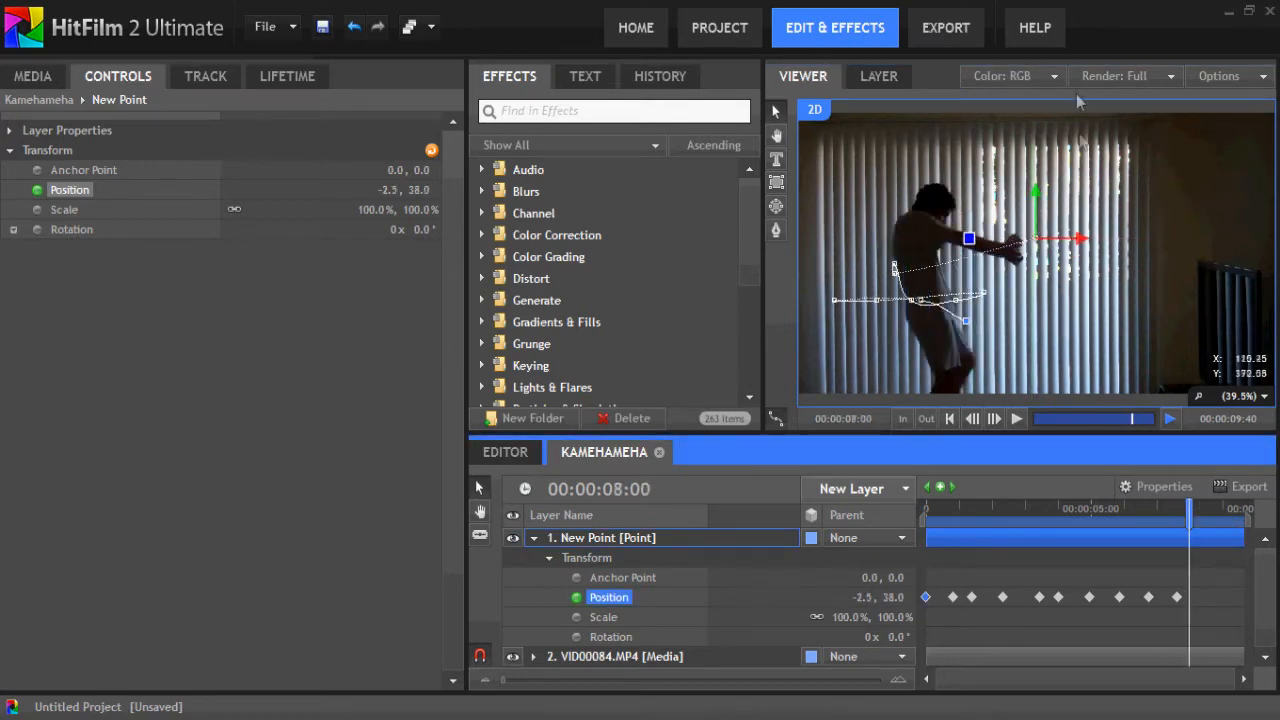
pyautogui.moveTo(1084, 239); pyautogui.dragTo(1067, 249)
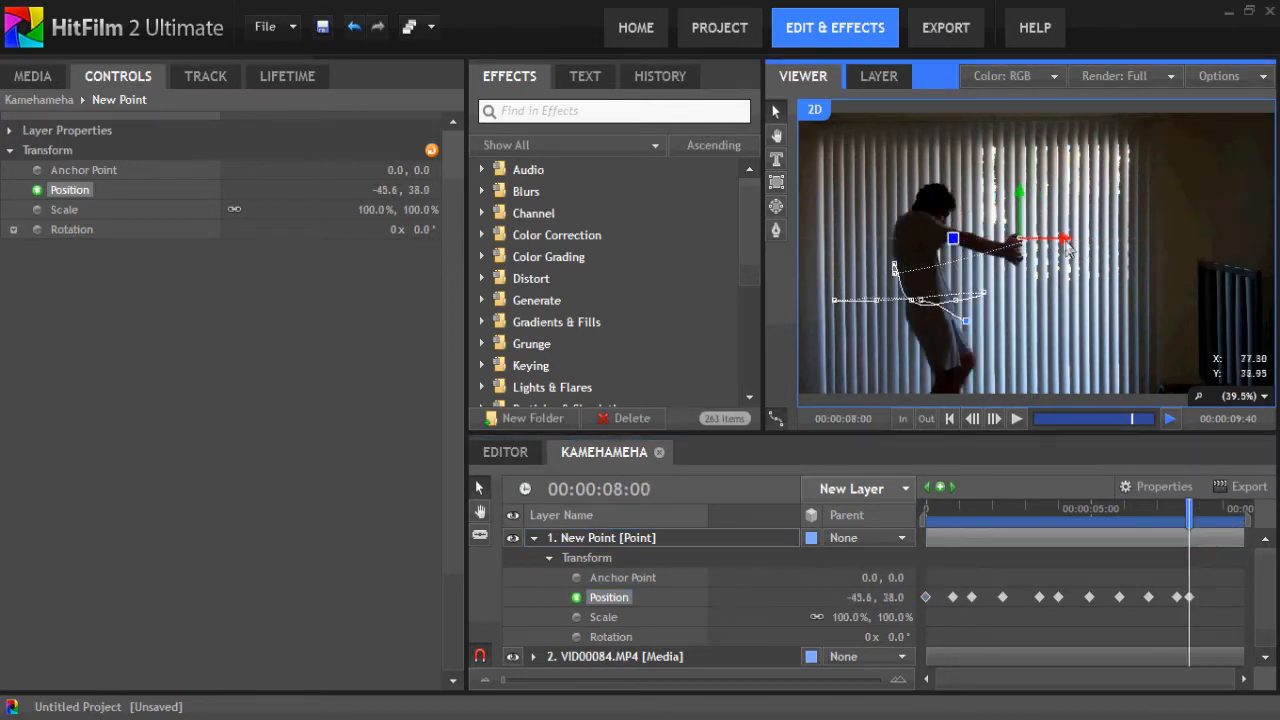
pyautogui.moveTo(1020, 197); pyautogui.dragTo(1020, 209)
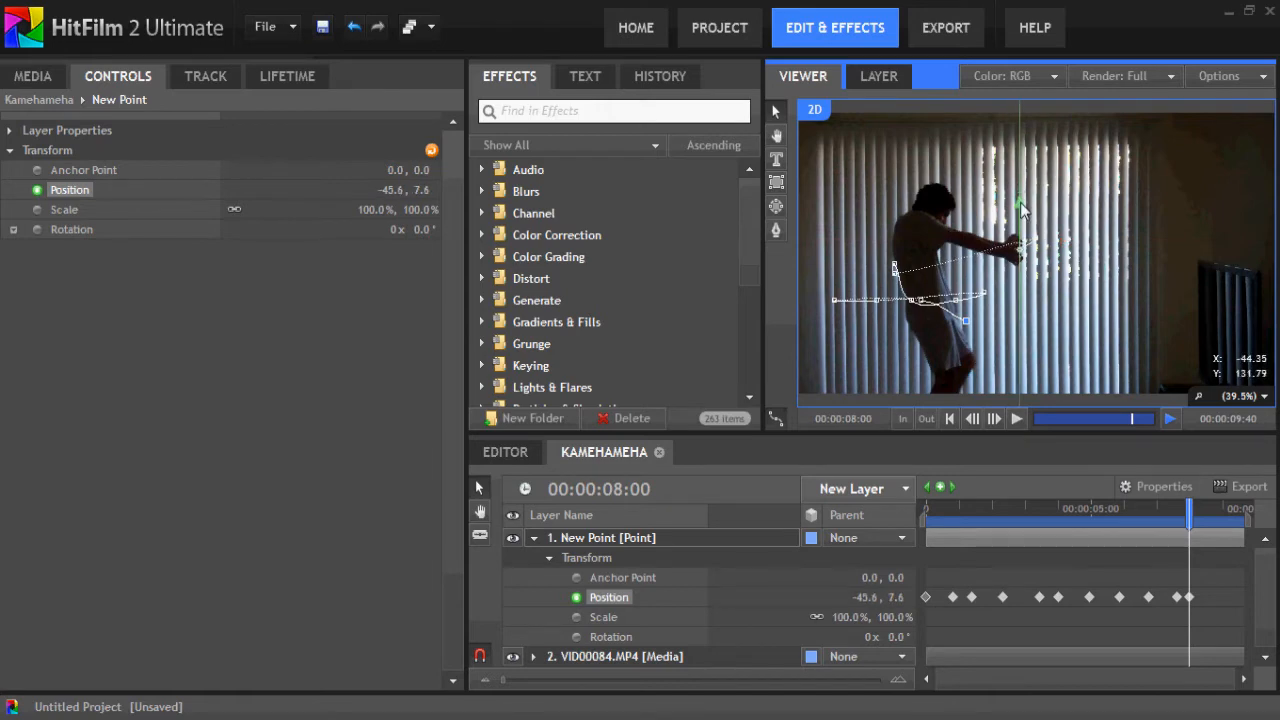
pyautogui.moveTo(1190, 519); pyautogui.dragTo(1203, 510)
pyautogui.moveTo(1066, 250); pyautogui.dragTo(1036, 251)
pyautogui.moveTo(992, 214); pyautogui.dragTo(992, 206)
pyautogui.moveTo(1205, 522); pyautogui.dragTo(1220, 518)
pyautogui.moveTo(1040, 248); pyautogui.dragTo(1014, 246)
# Play the composite shot from the beginning to check how the point follows the hands, and return to the first frame.
pyautogui.moveTo(1220, 518); pyautogui.dragTo(880, 518)
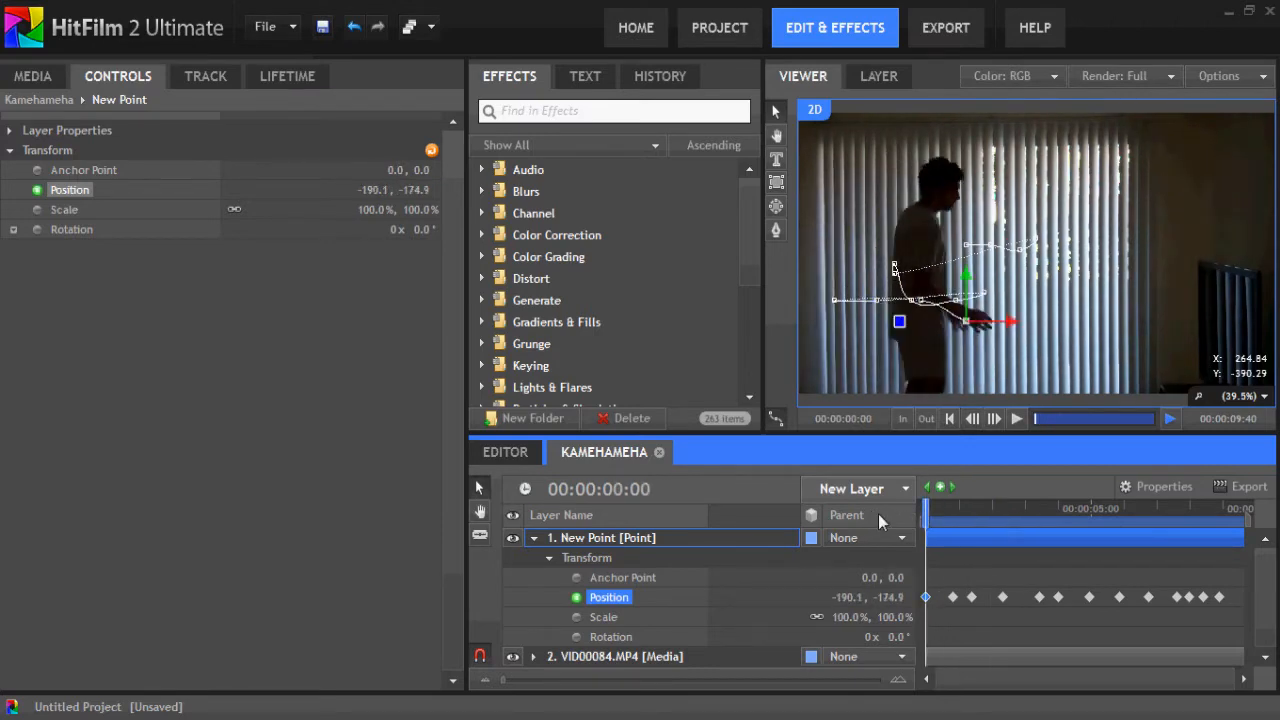
pyautogui.click(1017, 419)
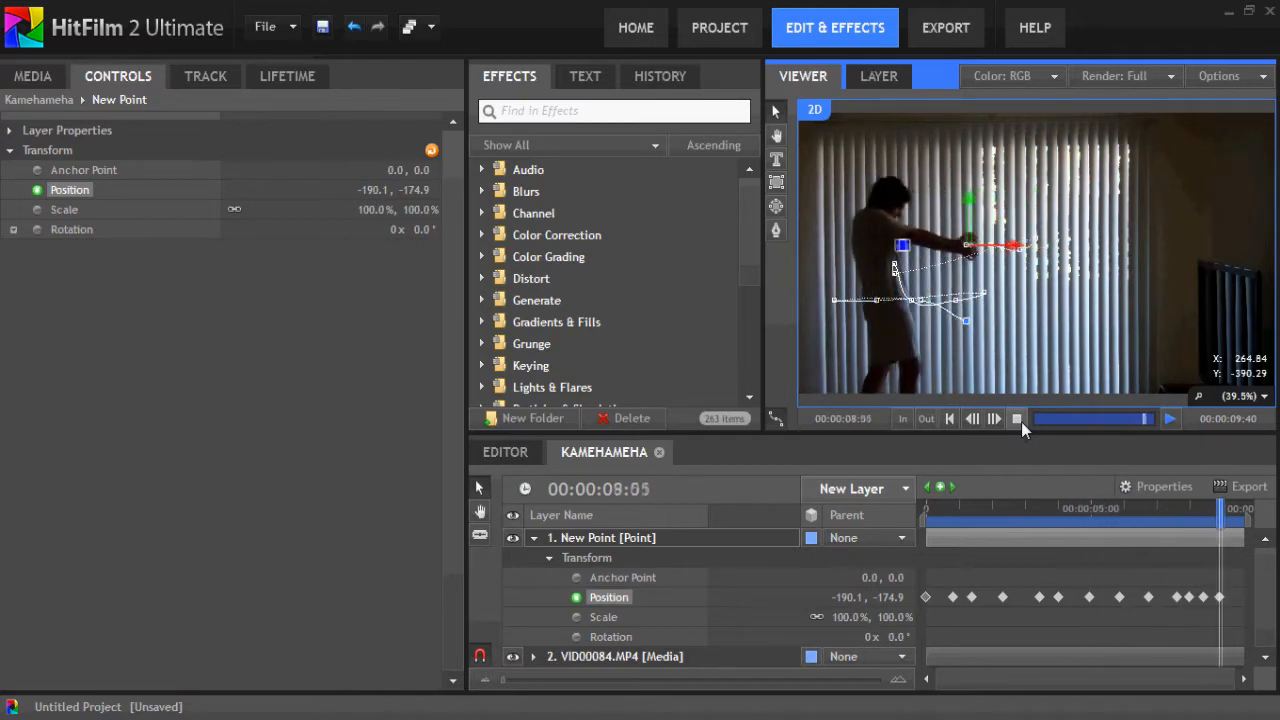
pyautogui.click(951, 420)
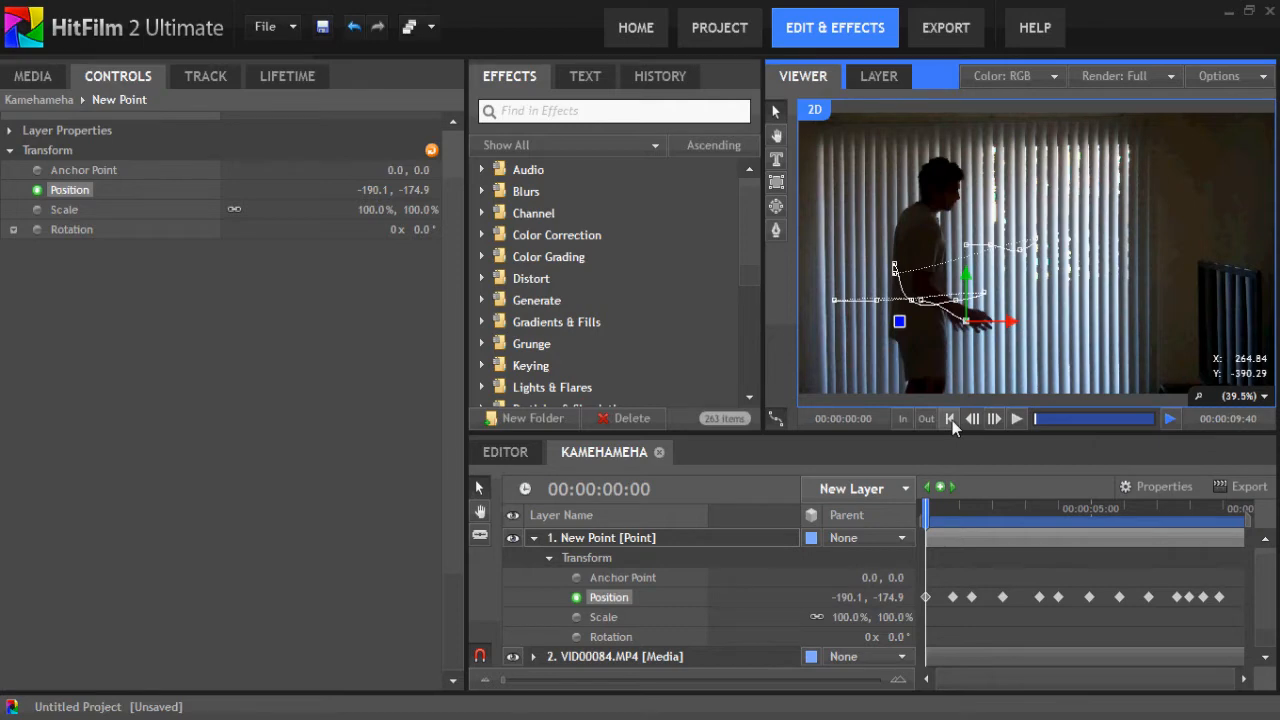
# Find the Light Flares effect, apply it to the VID00084.MP4 layer, and open its settings.
pyautogui.click(533, 538)
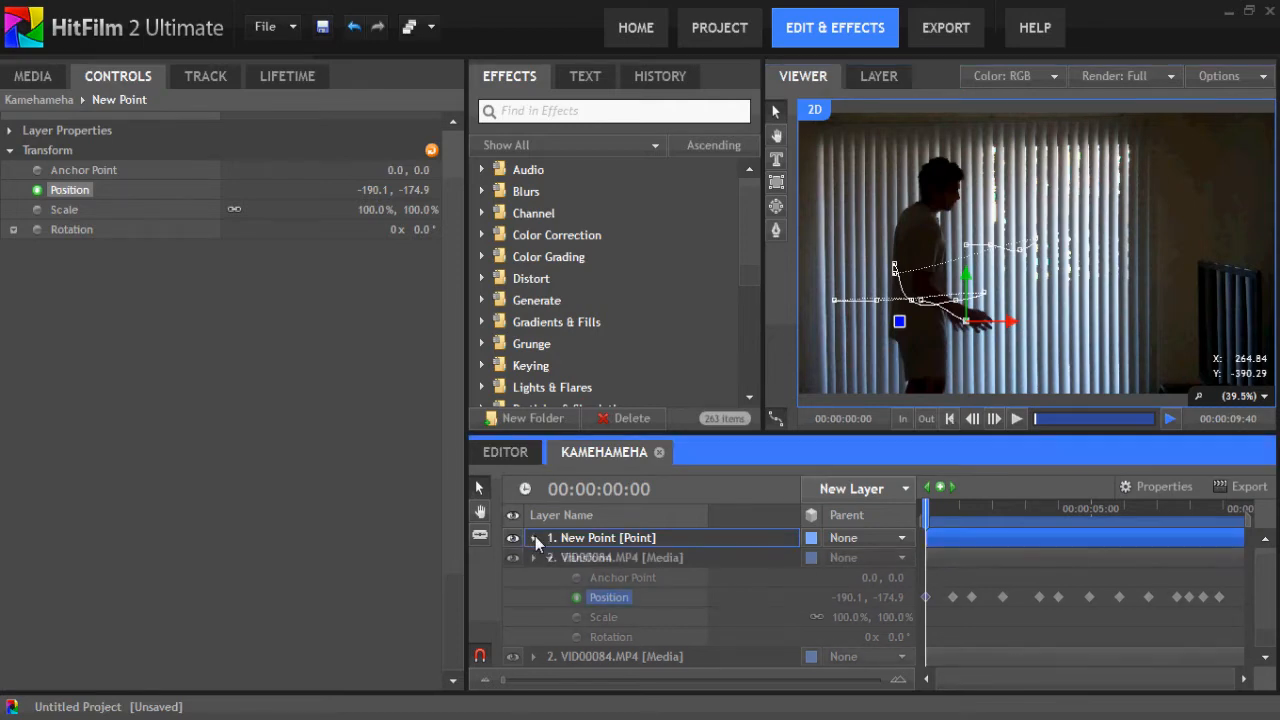
pyautogui.click(592, 561)
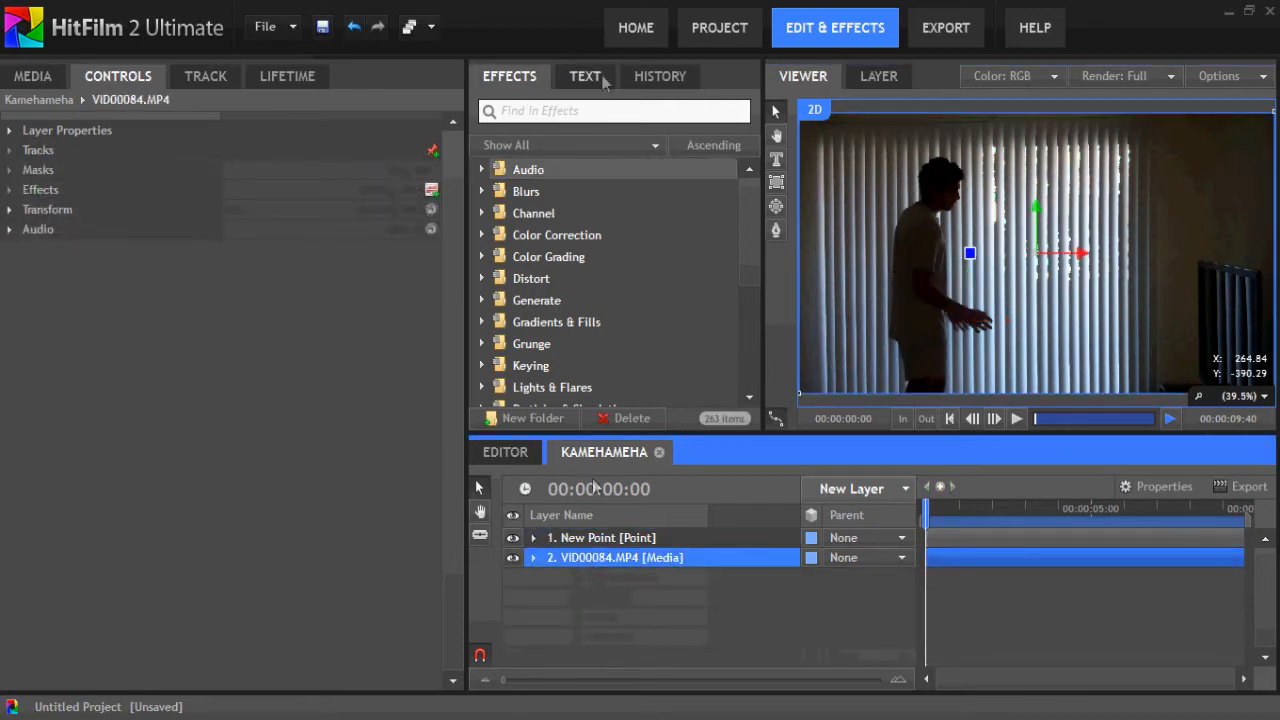
pyautogui.click(539, 113)
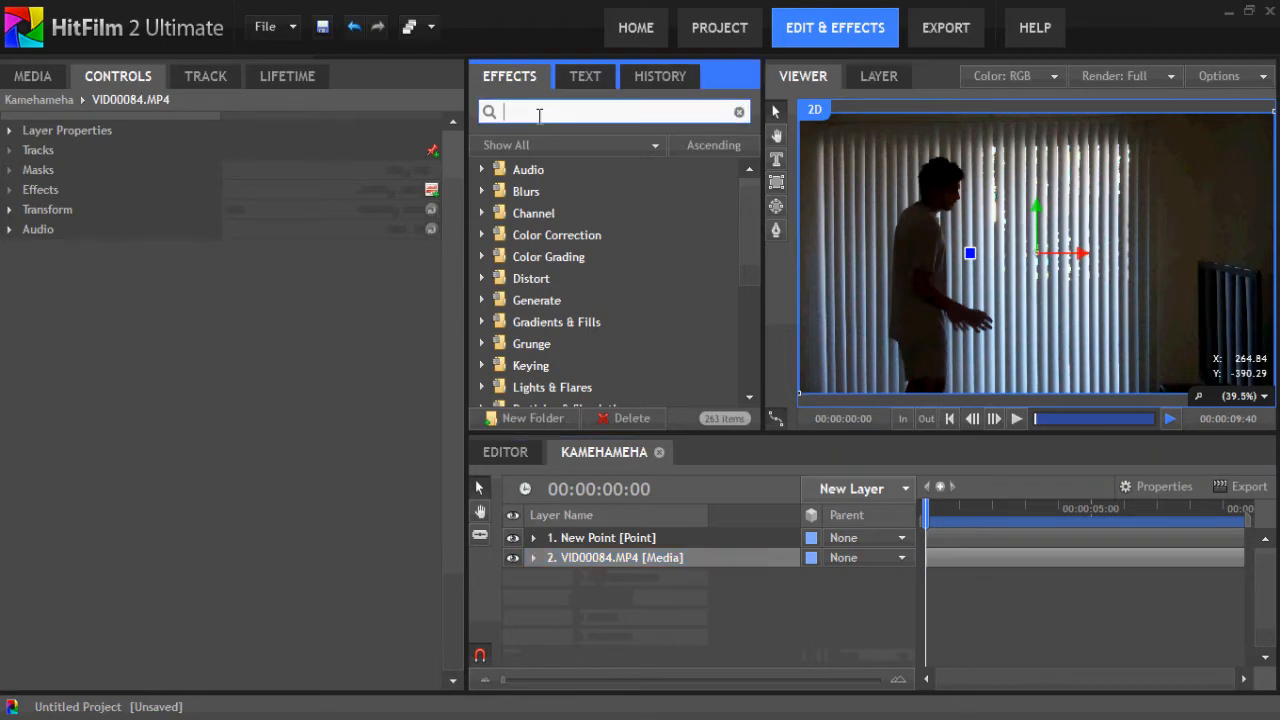
pyautogui.write('light fa')
pyautogui.press('BackSpace')
pyautogui.write('lar')
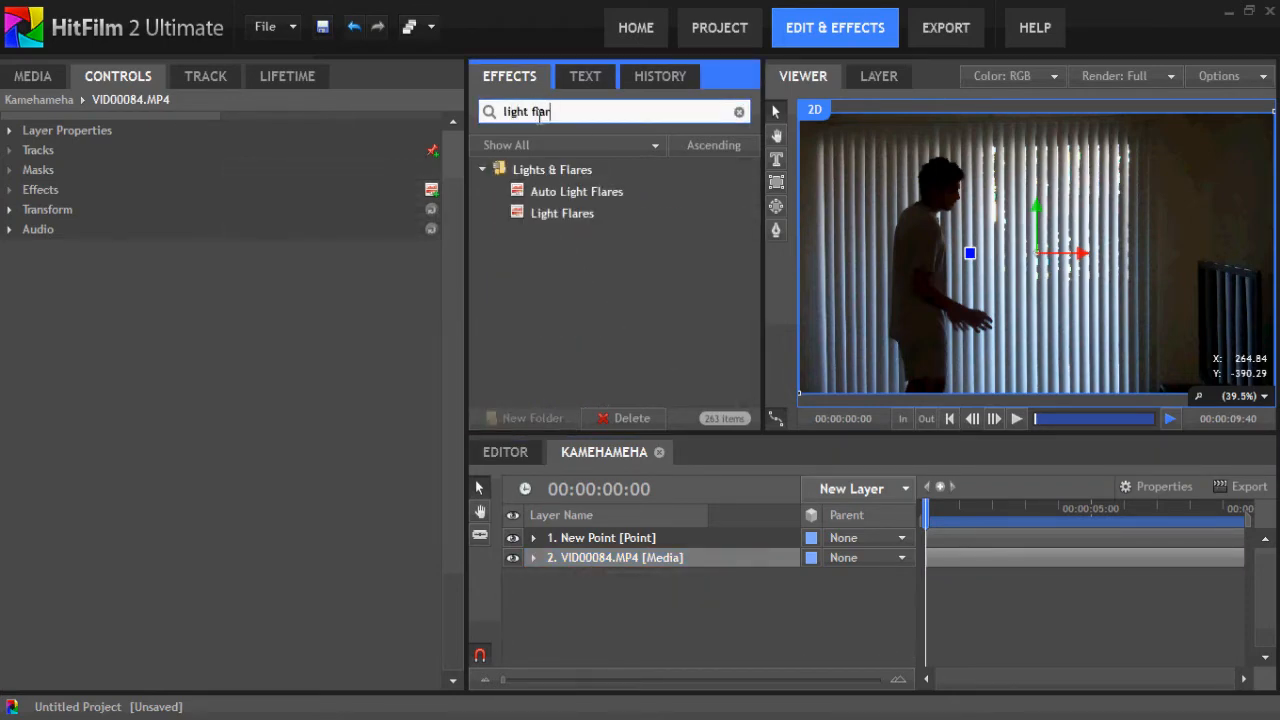
pyautogui.moveTo(548, 215); pyautogui.dragTo(585, 571)
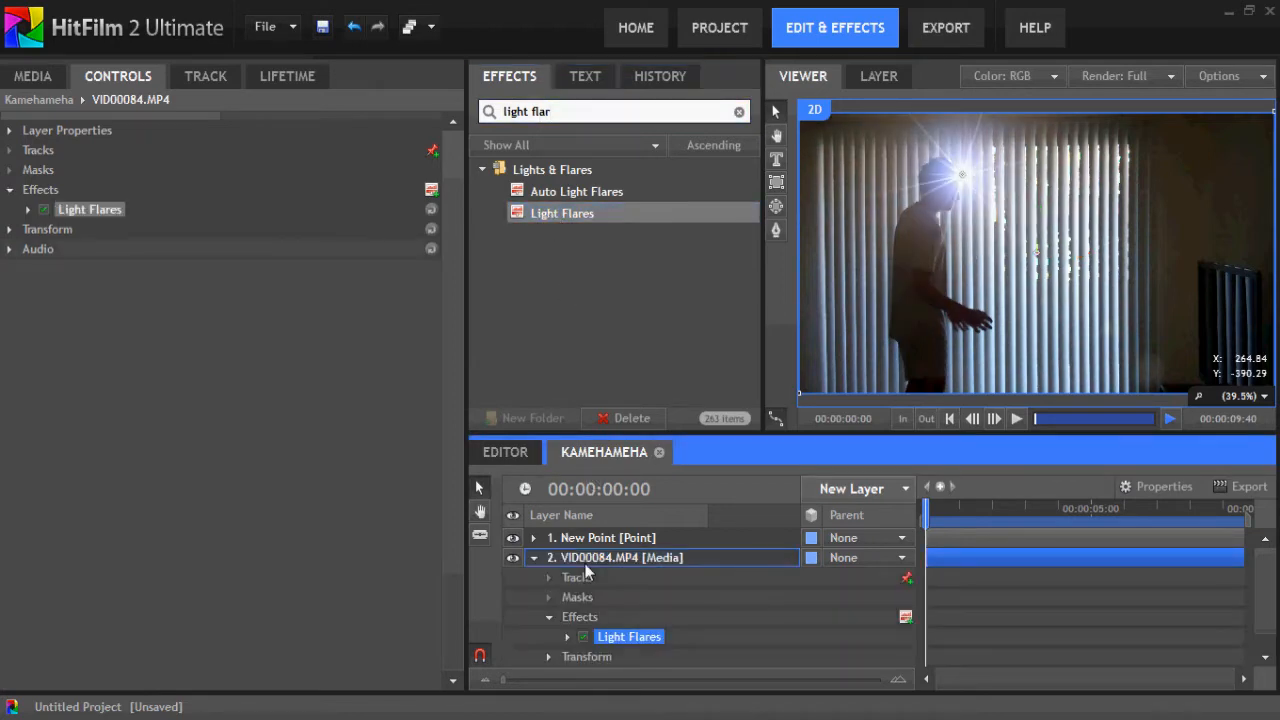
pyautogui.click(28, 210)
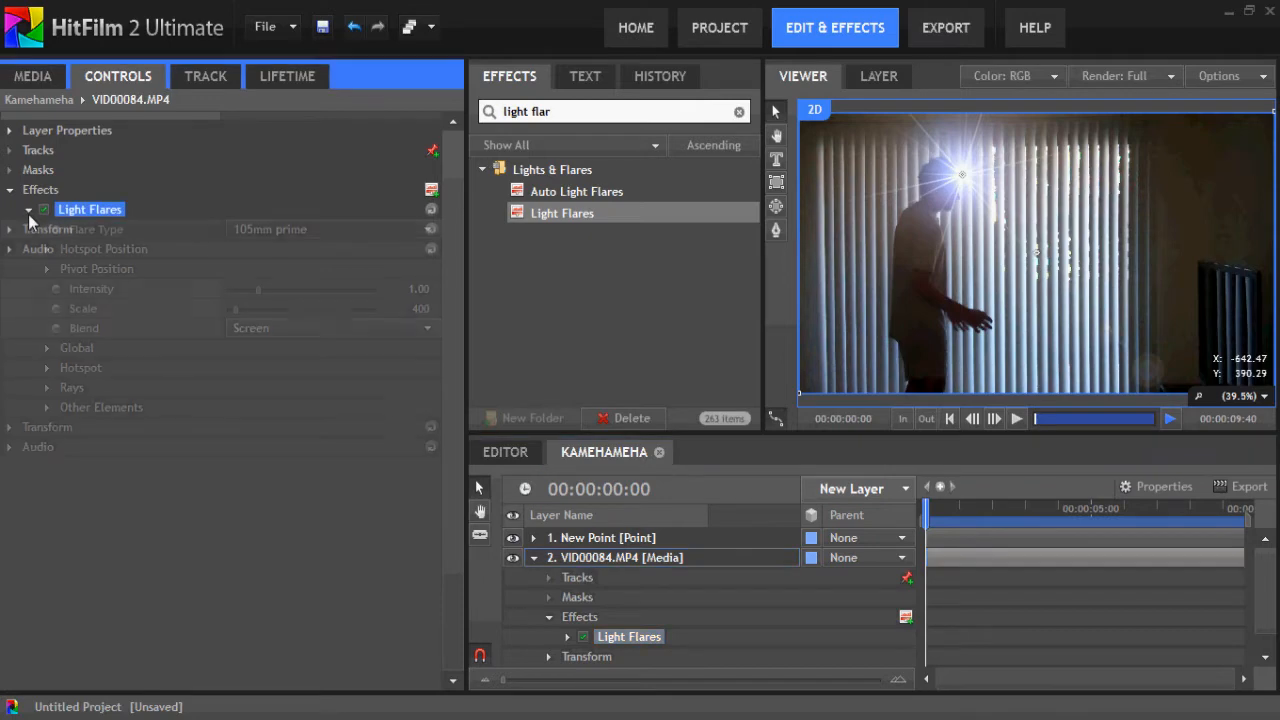
# Attach the Light Flares hotspot position to the New Point layer.
pyautogui.click(50, 252)
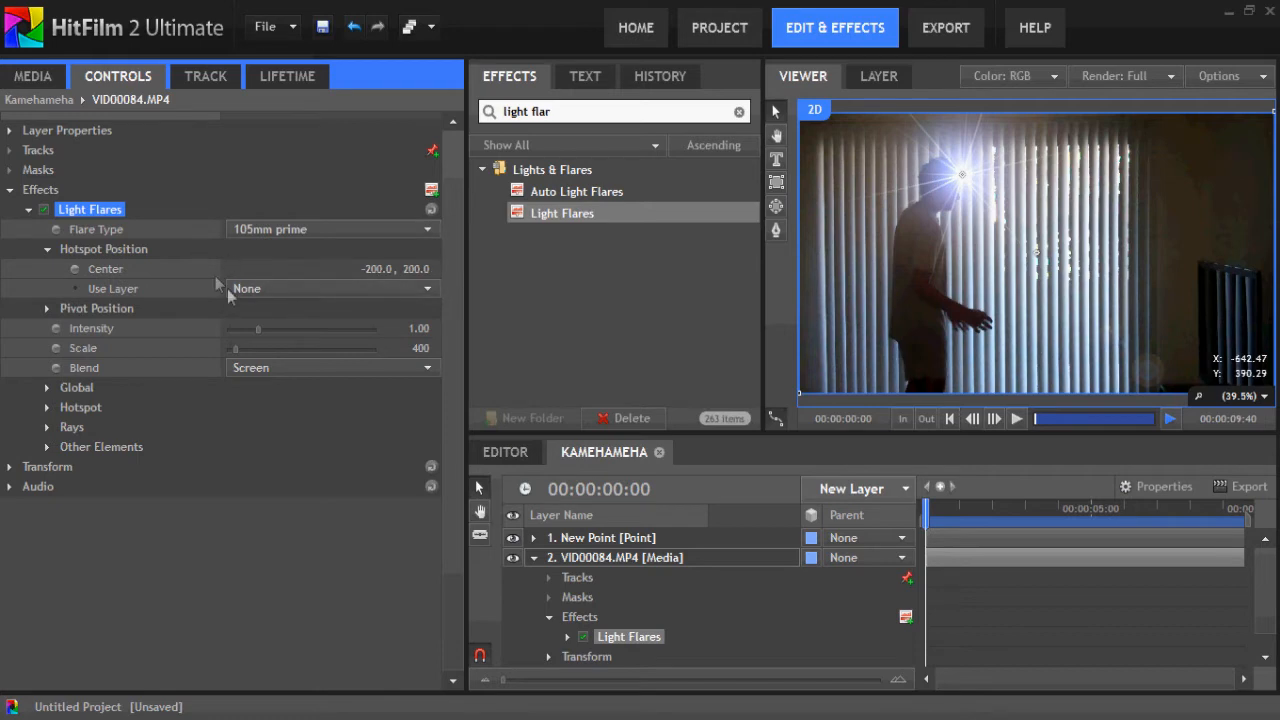
pyautogui.click(309, 290)
pyautogui.click(307, 339)
pyautogui.click(328, 286)
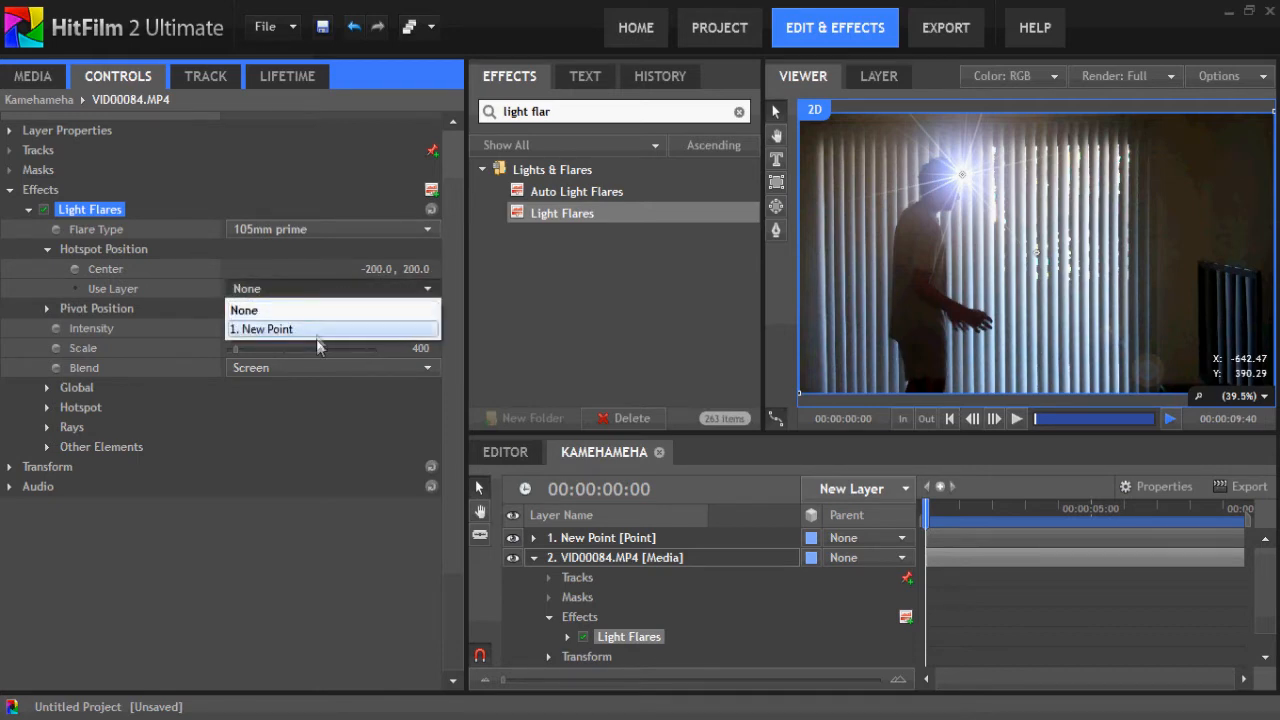
pyautogui.click(318, 331)
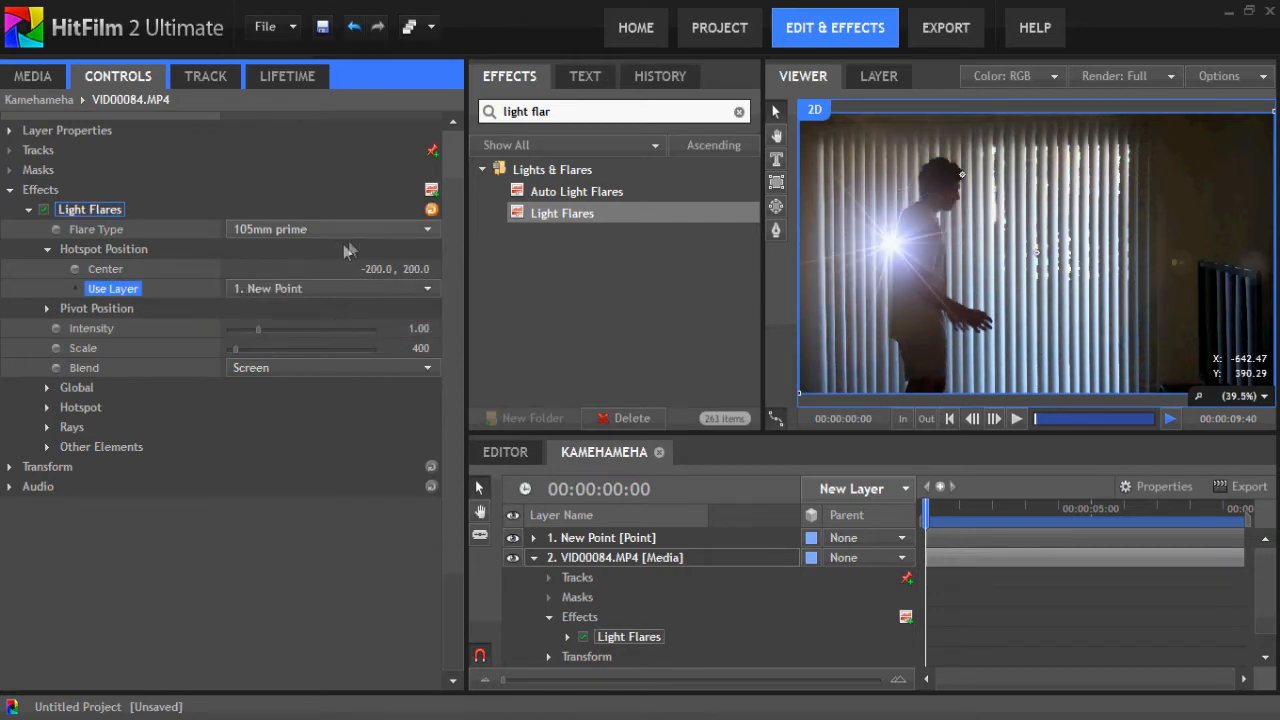
# Set the flare's hotspot position center to 0, 0.
pyautogui.click(380, 270)
pyautogui.write('0')
pyautogui.click(416, 269)
pyautogui.write('0')
pyautogui.press('Return')
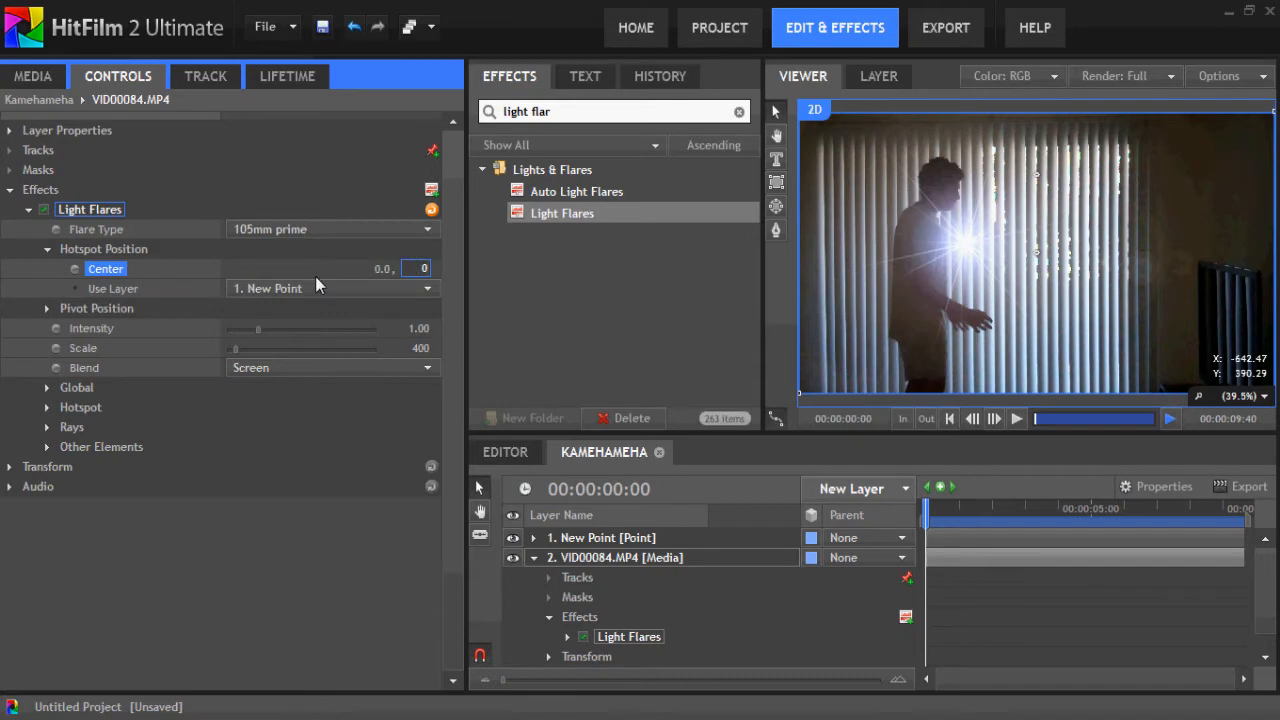
# At 00:00:01:09, set the flare's hotspot brightness to 1.40 and its hotspot scale to 0.50.
pyautogui.moveTo(926, 508); pyautogui.dragTo(963, 508)
pyautogui.click(46, 407)
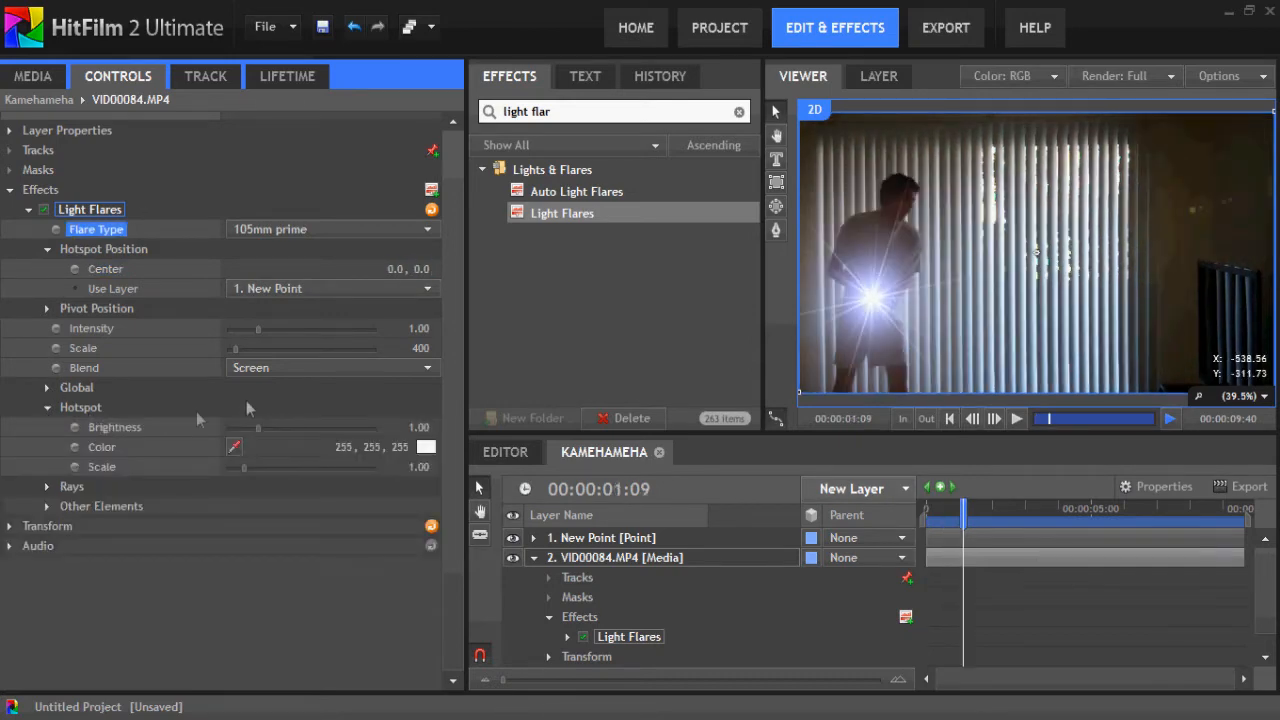
pyautogui.click(47, 250)
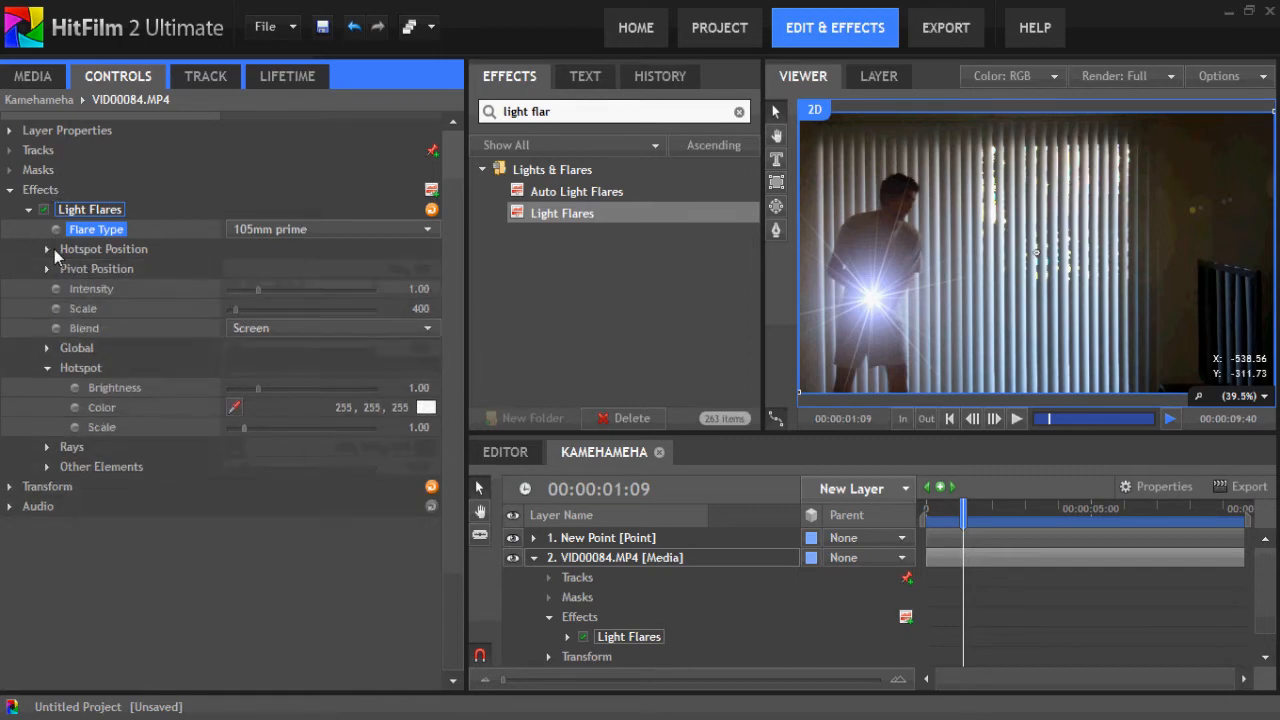
pyautogui.moveTo(408, 386); pyautogui.dragTo(416, 385)
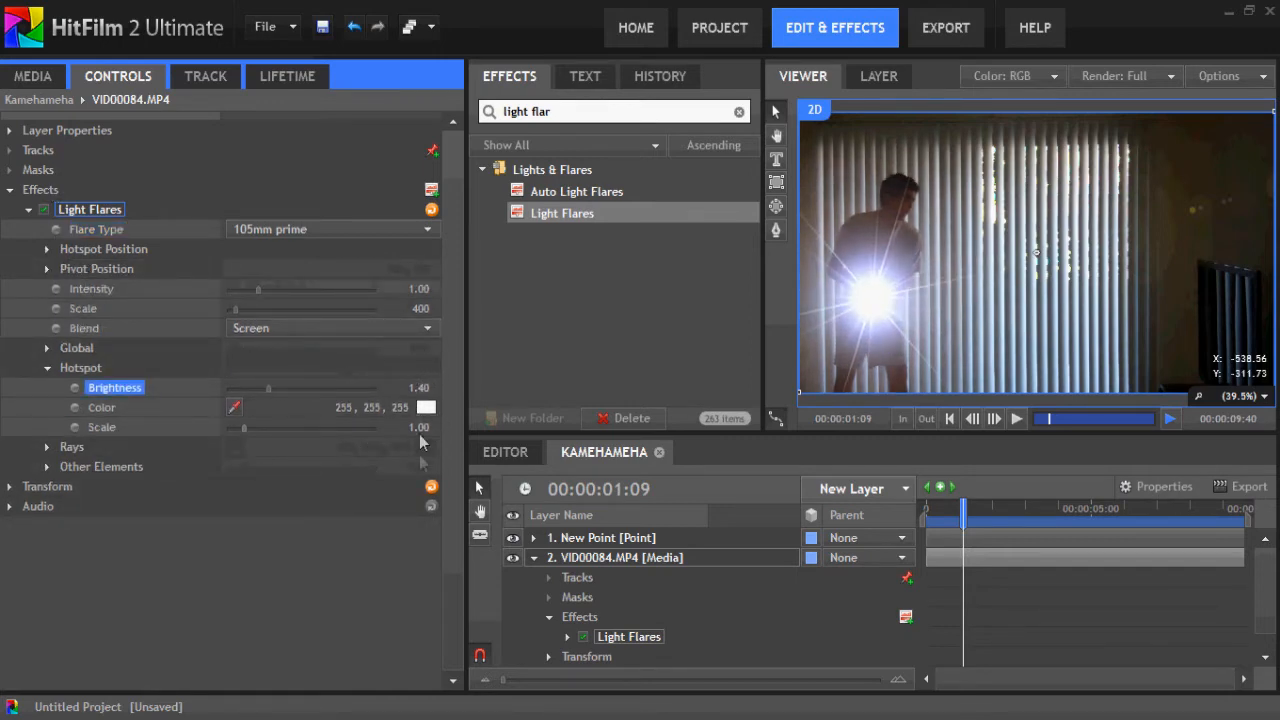
pyautogui.moveTo(426, 428); pyautogui.dragTo(418, 428)
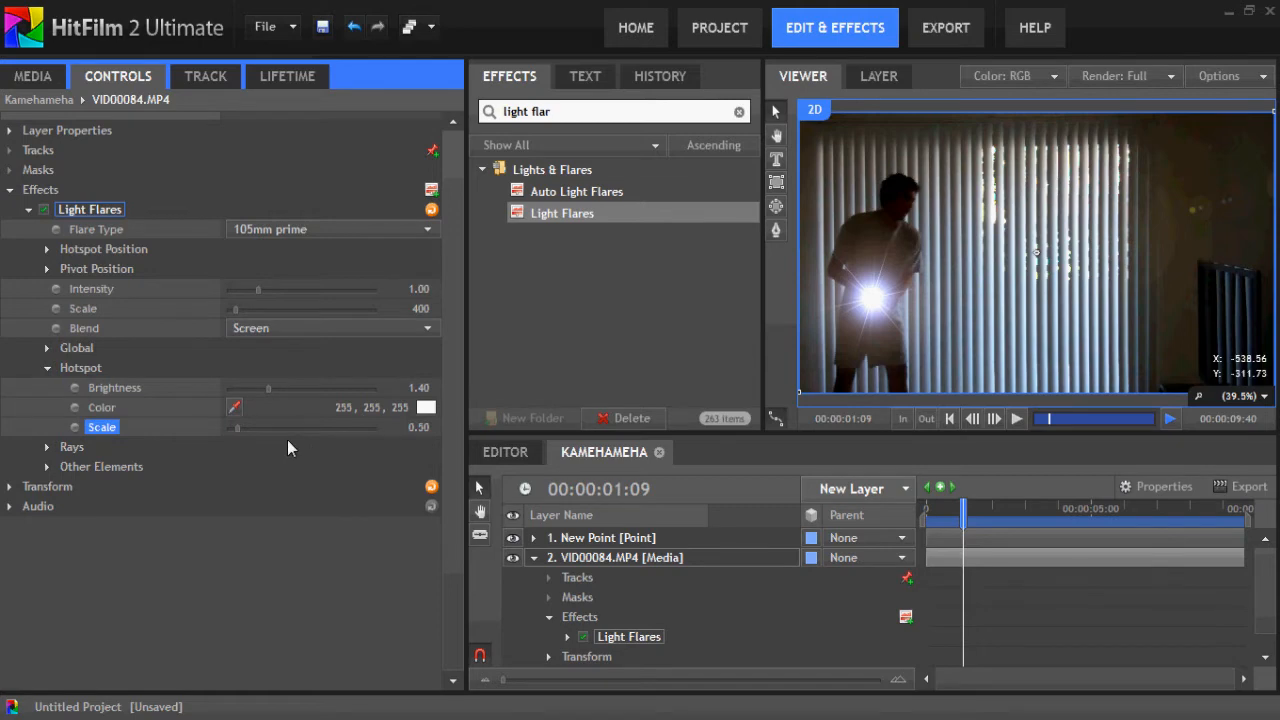
# Change the hotspot color to the light cyan basic color, RGB 170, 255, 255.
pyautogui.click(426, 407)
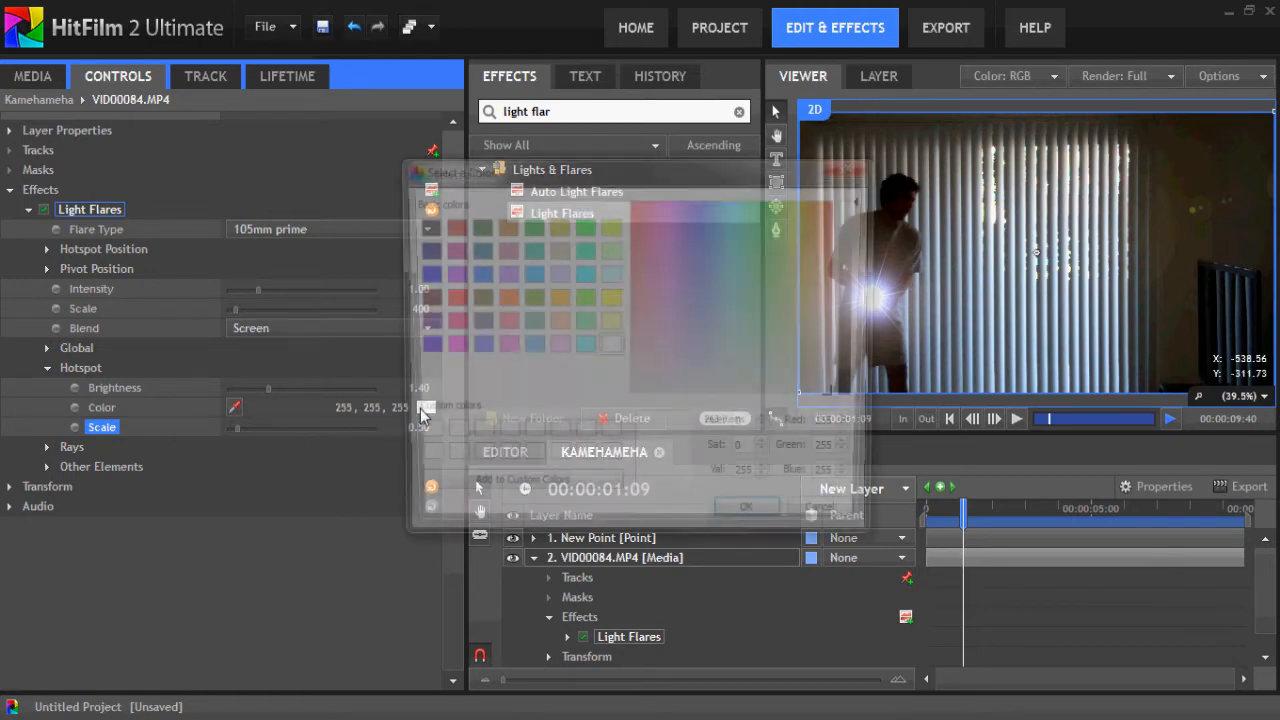
pyautogui.click(610, 273)
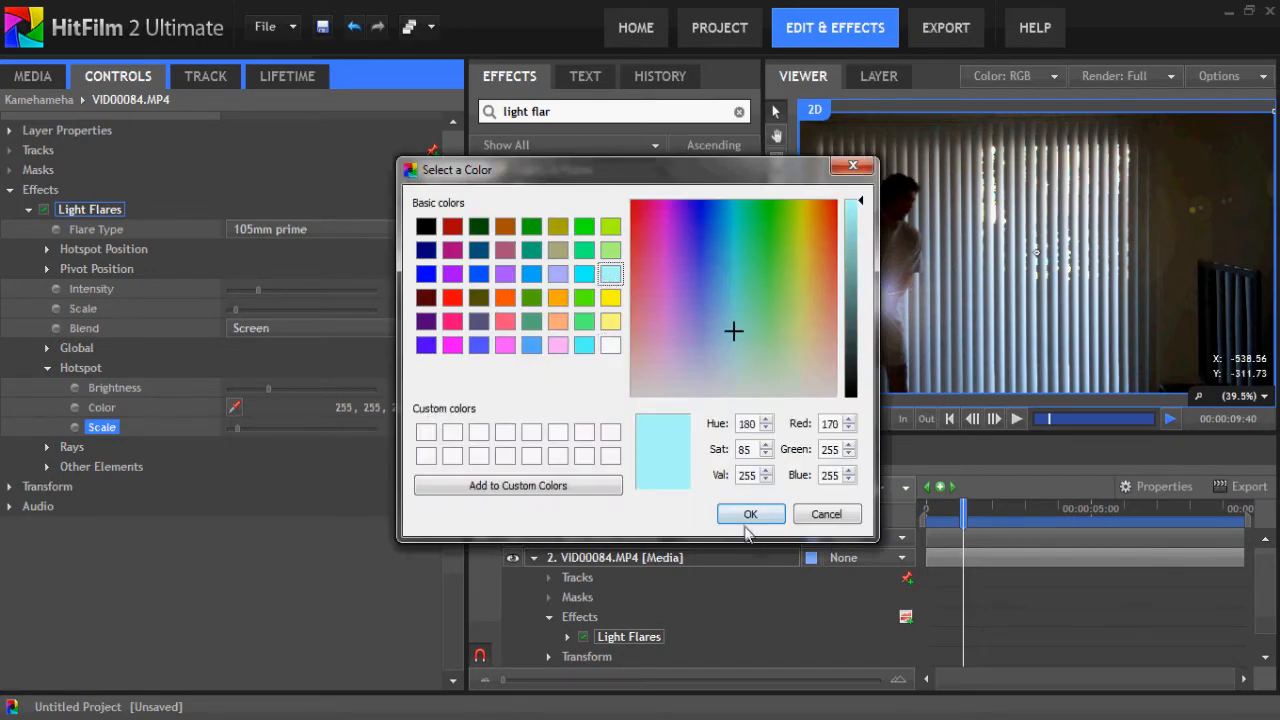
pyautogui.click(750, 514)
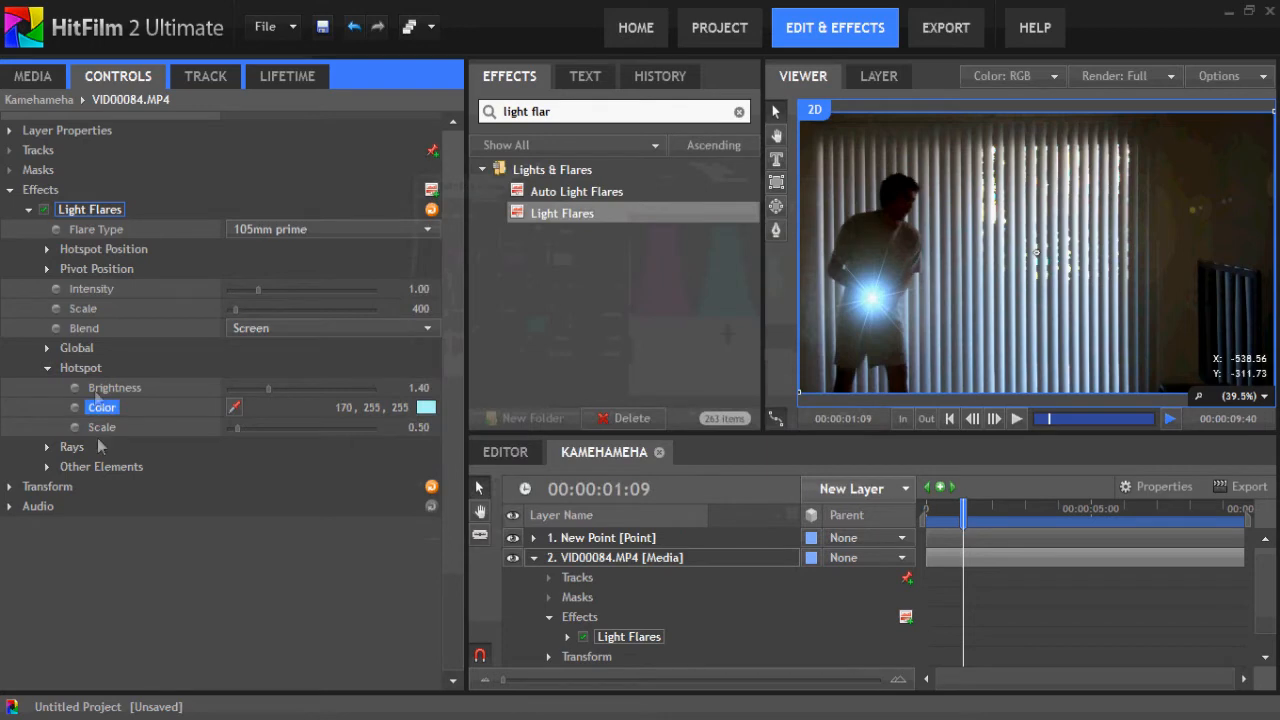
pyautogui.click(46, 371)
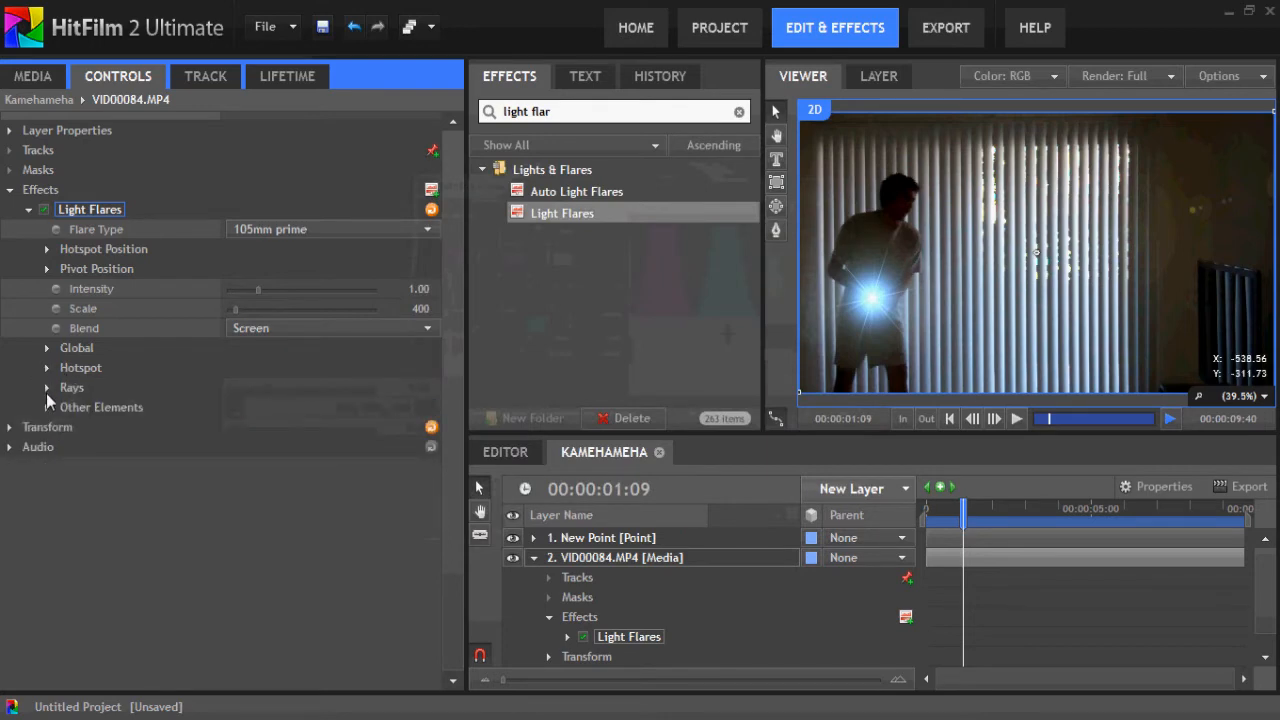
# Adjust the flare's rays to brightness 0.75, quantity scale 1.60 and length scale 0.50.
pyautogui.click(46, 390)
pyautogui.moveTo(423, 408); pyautogui.dragTo(392, 409)
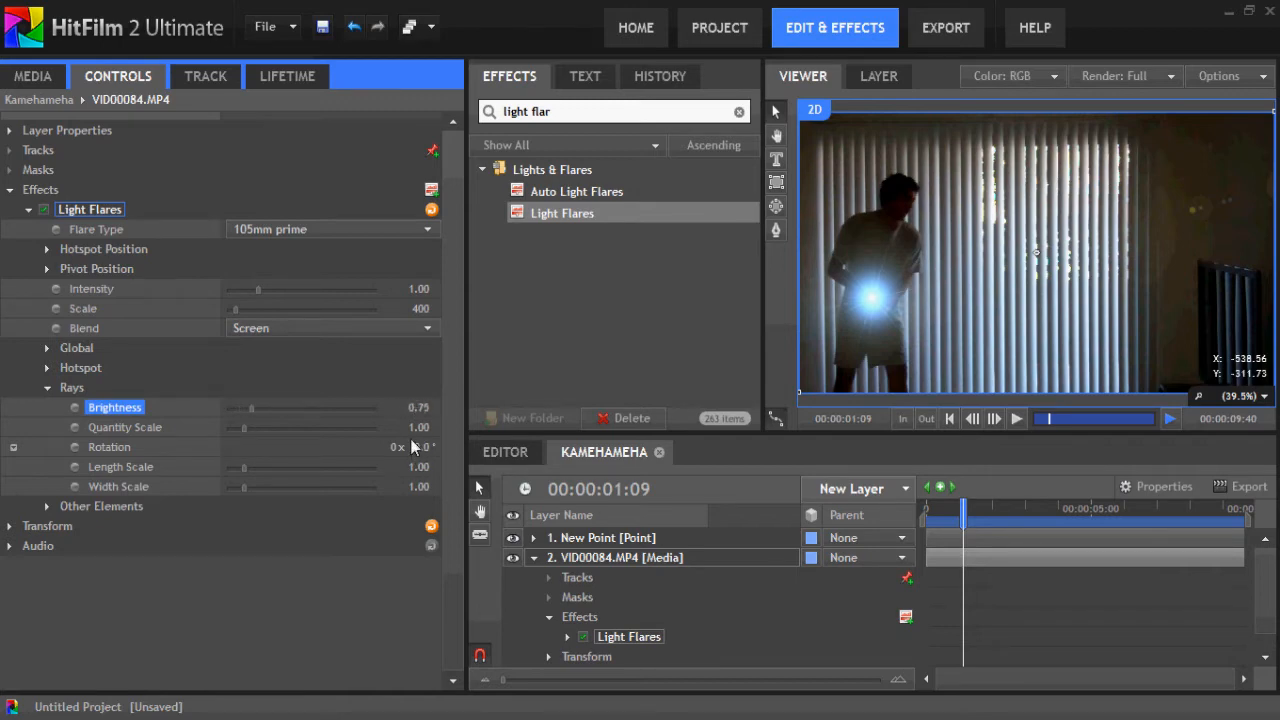
pyautogui.moveTo(417, 428); pyautogui.dragTo(423, 433)
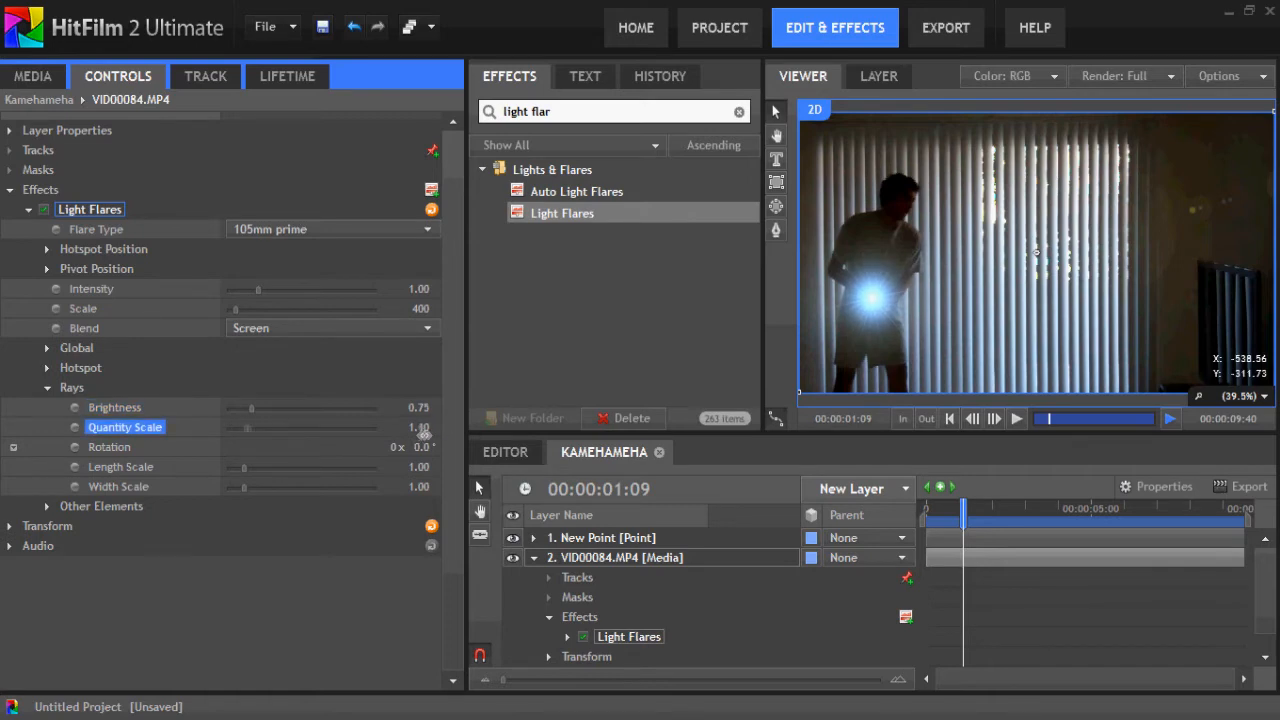
pyautogui.moveTo(415, 467); pyautogui.dragTo(409, 468)
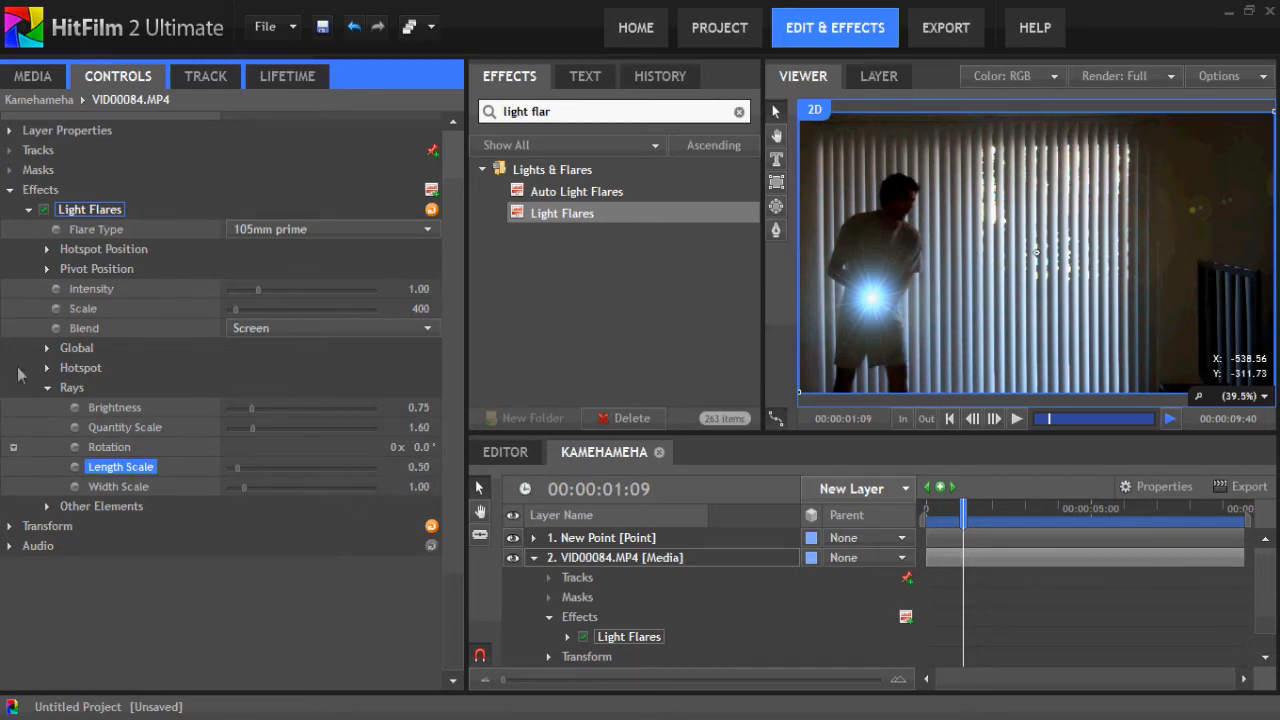
pyautogui.click(51, 392)
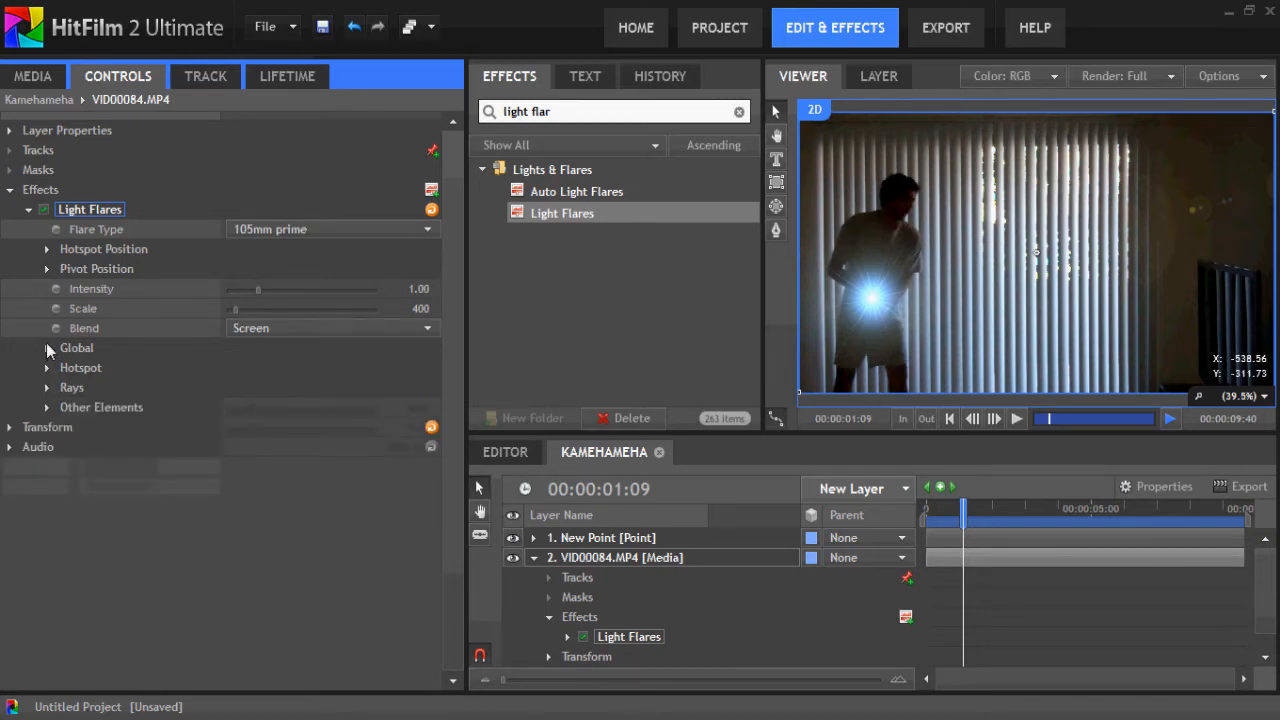
# Try a higher global gamma for the flare, return it to 1.00, and lower the global saturation slightly.
pyautogui.click(47, 347)
pyautogui.moveTo(421, 390); pyautogui.dragTo(421, 387)
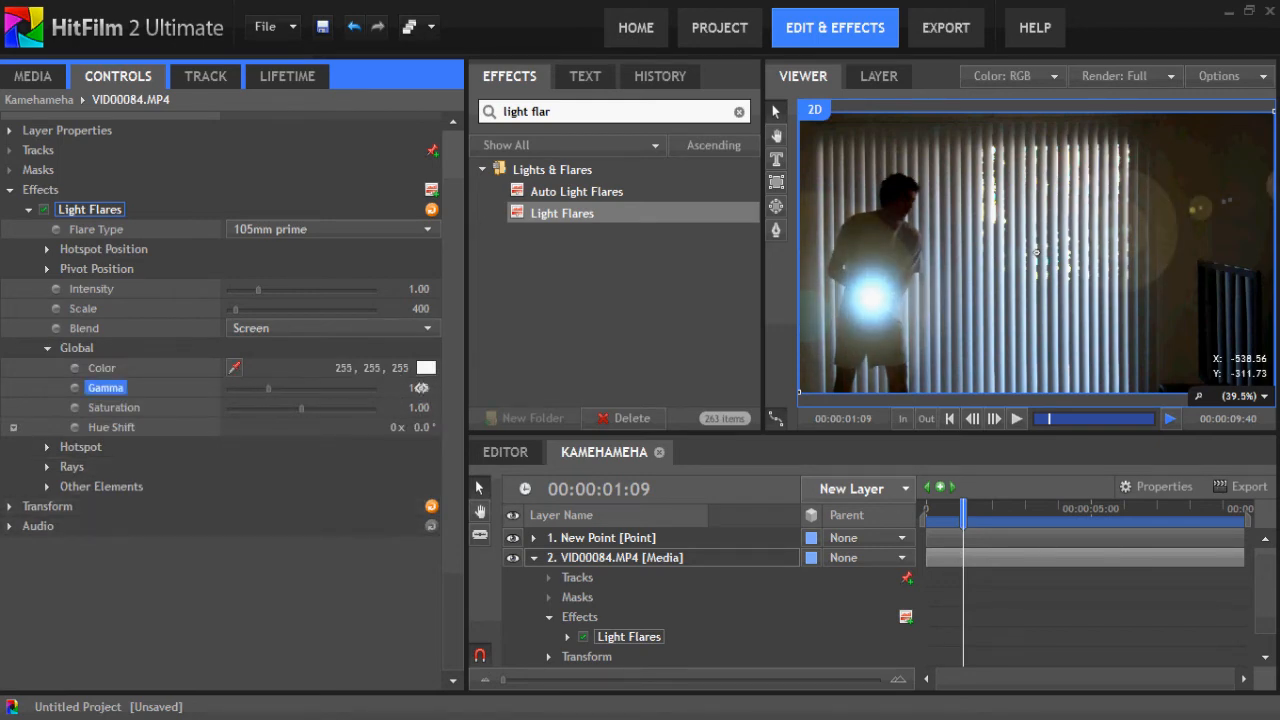
pyautogui.moveTo(410, 410)
pyautogui.mouseDown()
pyautogui.moveTo(422, 408)
pyautogui.moveTo(387, 417)
pyautogui.moveTo(413, 390)
pyautogui.mouseUp()
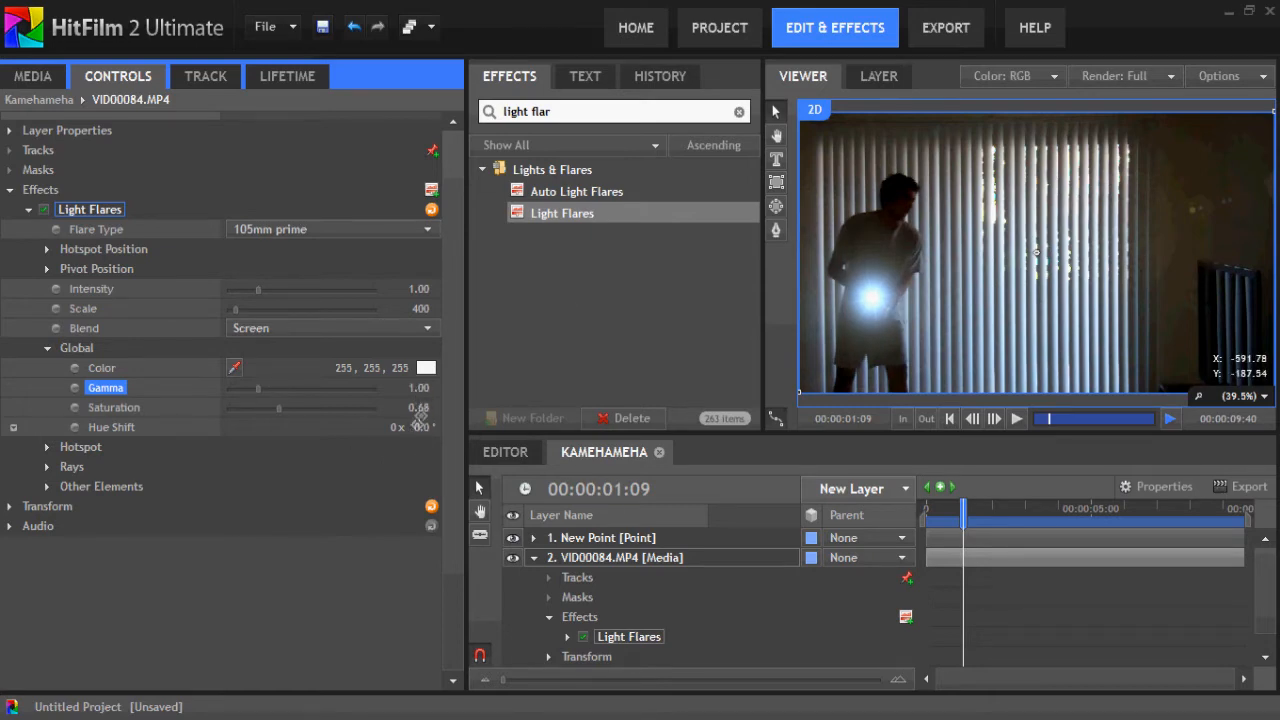
pyautogui.moveTo(418, 410); pyautogui.dragTo(424, 409)
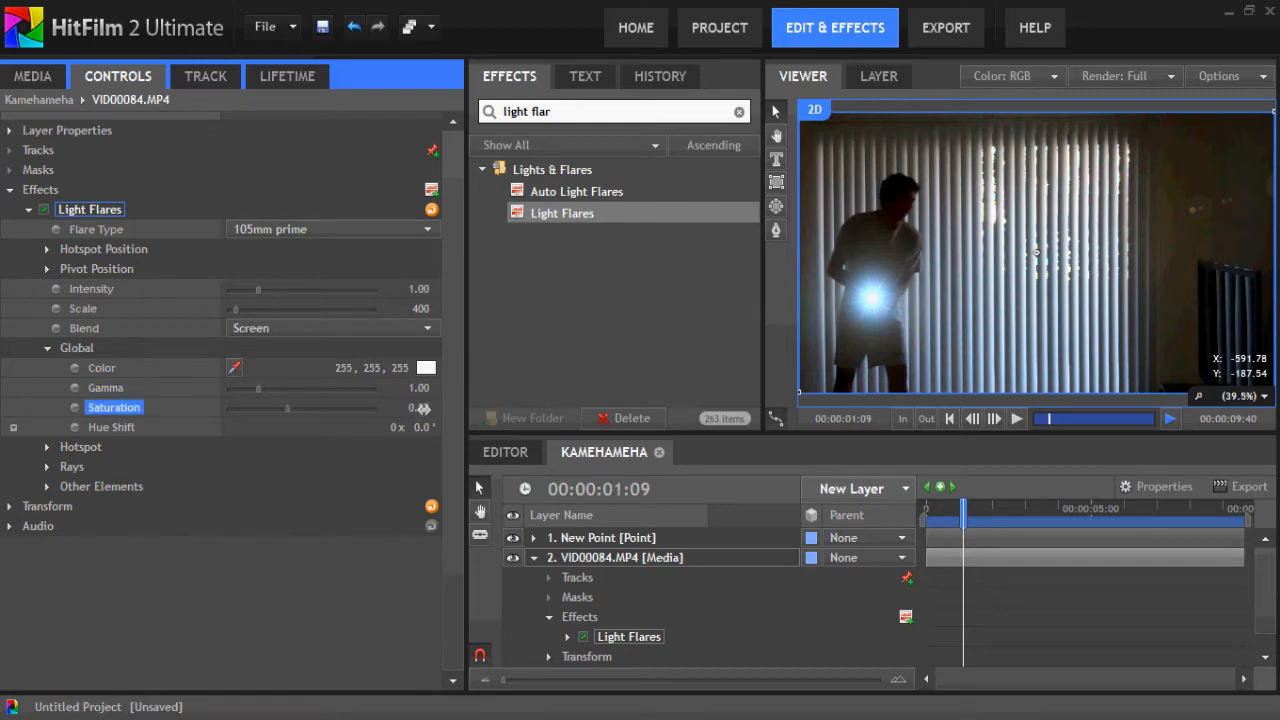
pyautogui.click(45, 349)
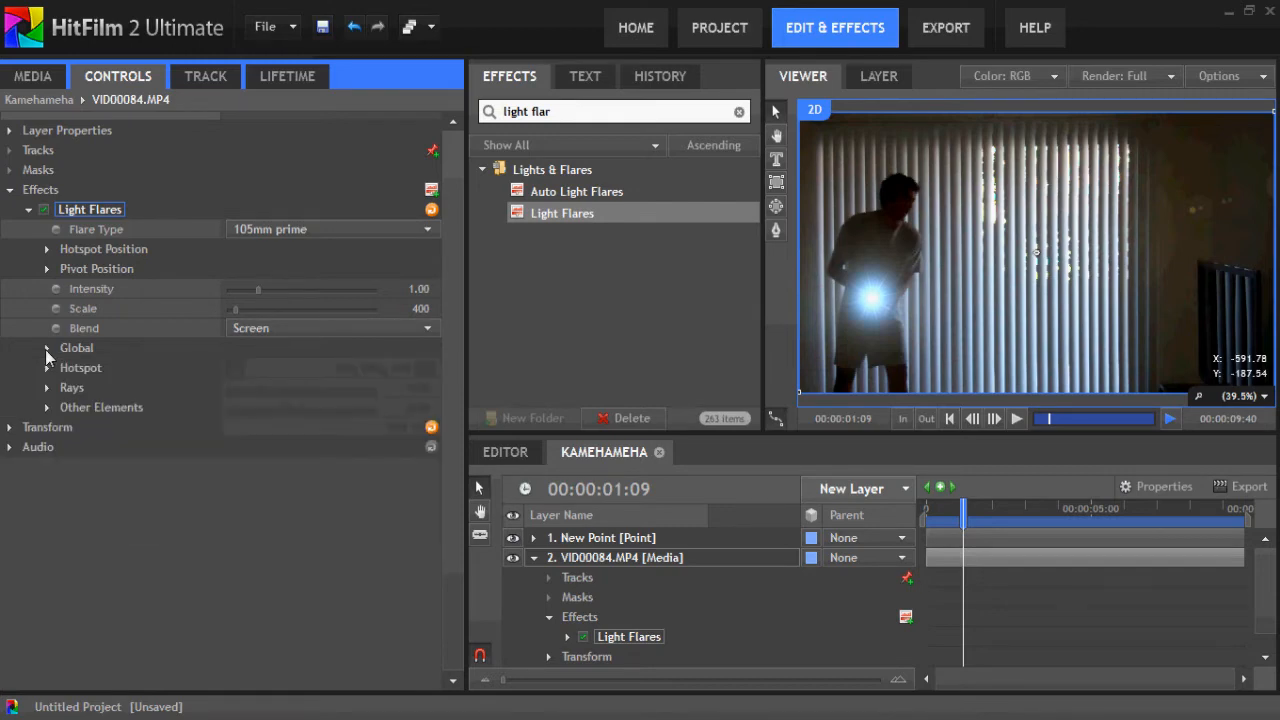
pyautogui.click(48, 269)
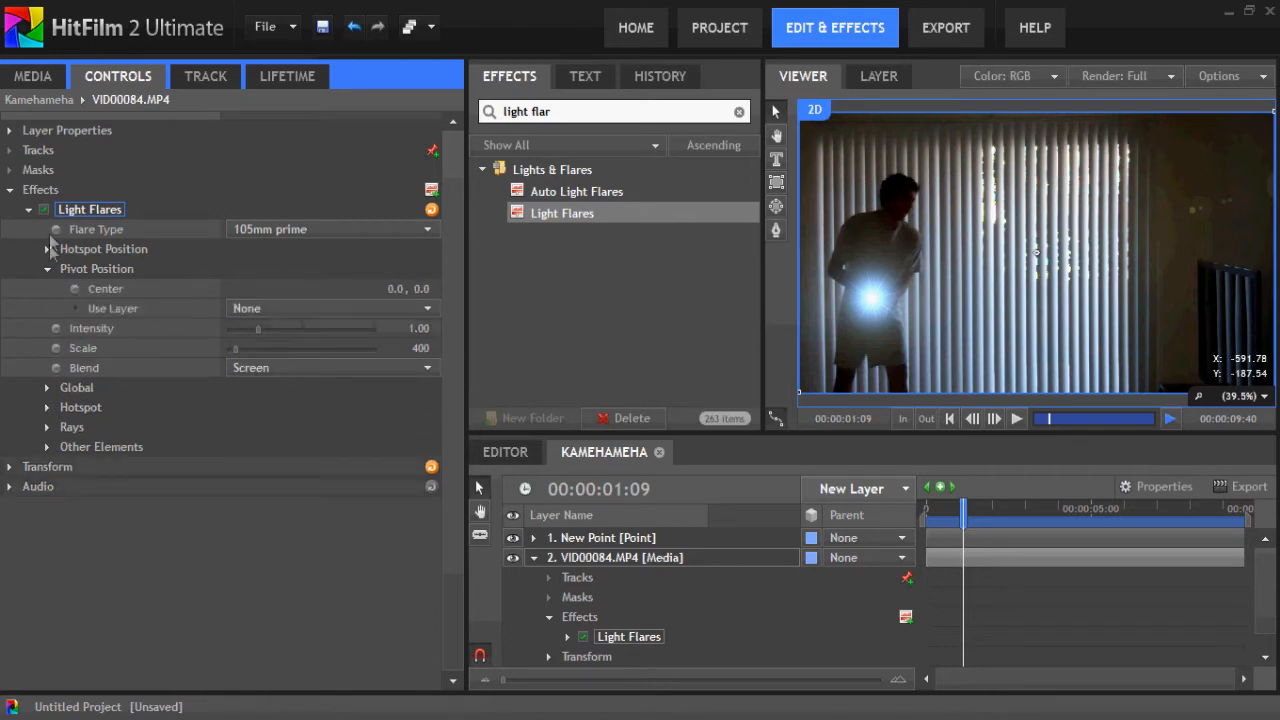
pyautogui.click(49, 272)
pyautogui.click(47, 250)
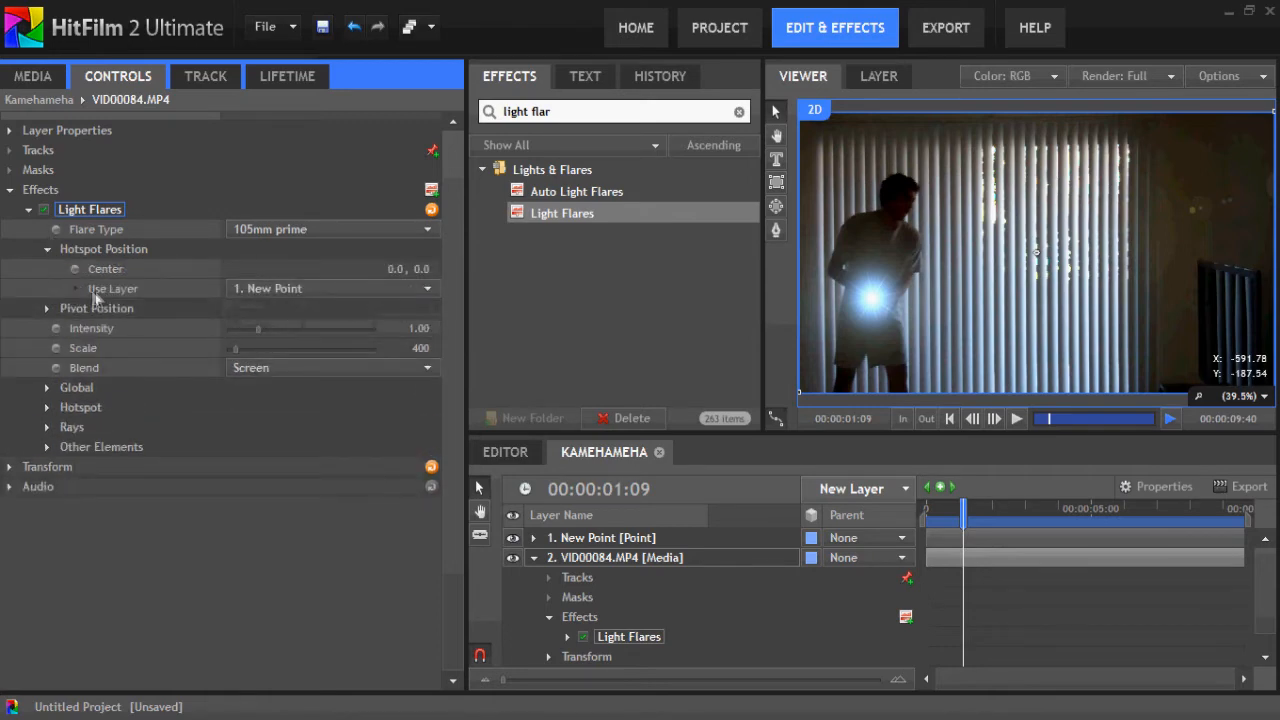
pyautogui.click(47, 250)
# Keyframe the flare's hotspot scale to grow from 0.00 at the first frame to 0.50 at 00:00:01:19.
pyautogui.click(47, 368)
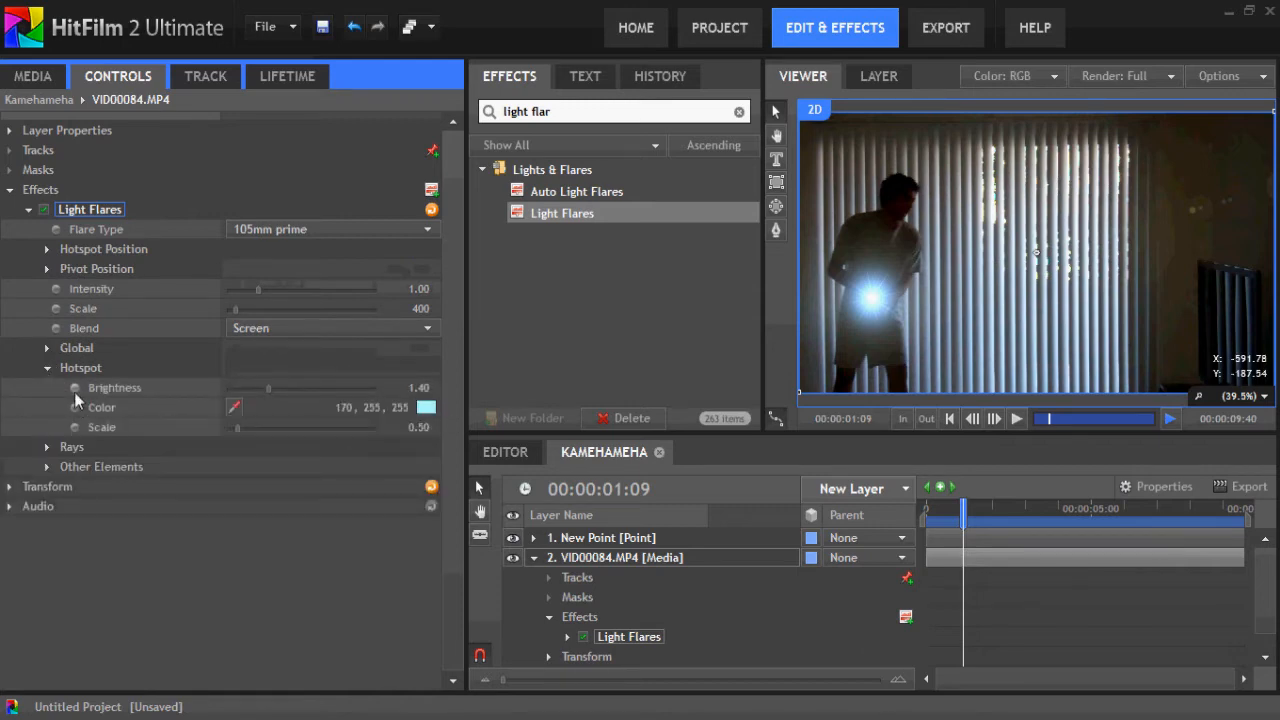
pyautogui.moveTo(962, 507)
pyautogui.mouseDown()
pyautogui.moveTo(1018, 509)
pyautogui.moveTo(952, 508)
pyautogui.moveTo(970, 510)
pyautogui.mouseUp()
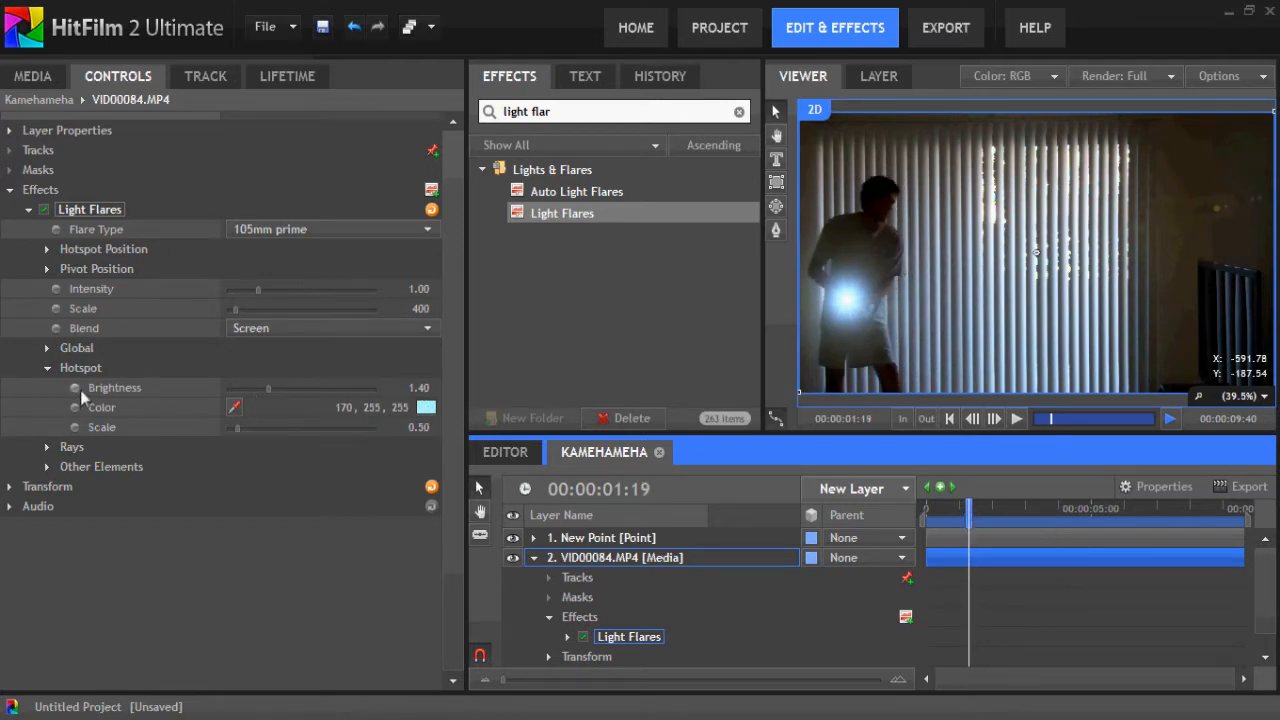
pyautogui.click(72, 440)
pyautogui.click(75, 432)
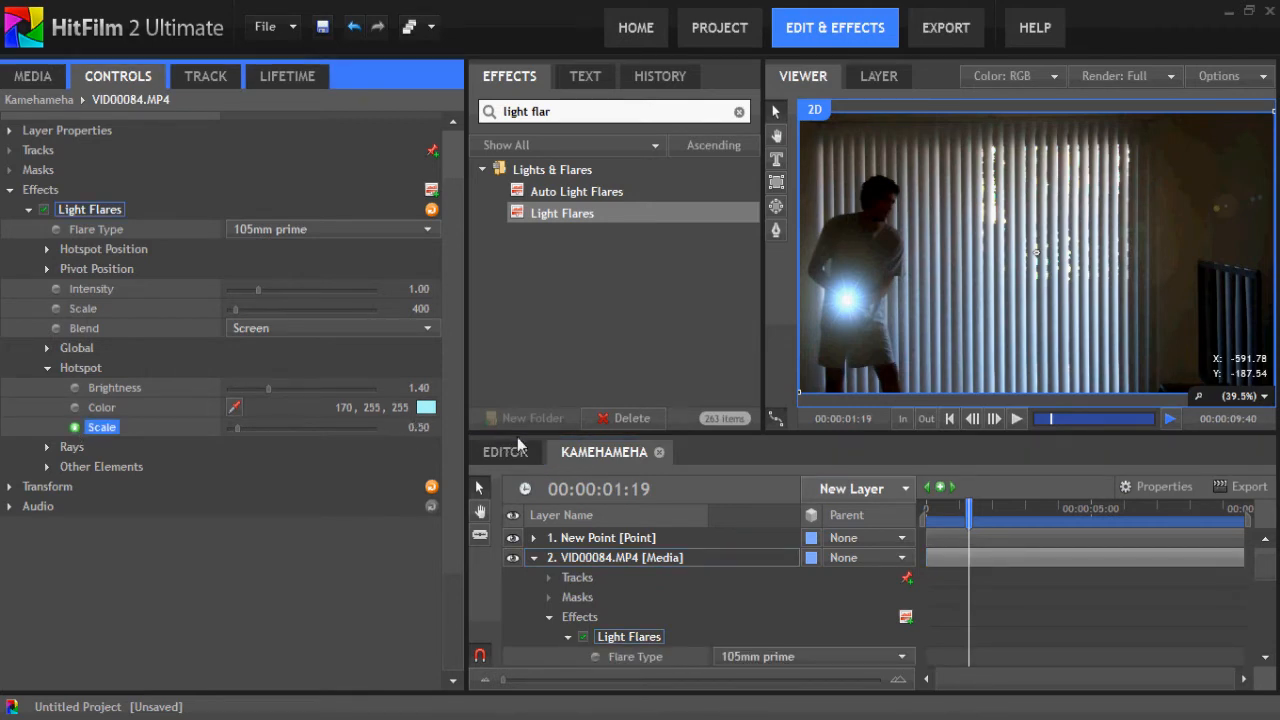
pyautogui.moveTo(965, 507); pyautogui.dragTo(903, 508)
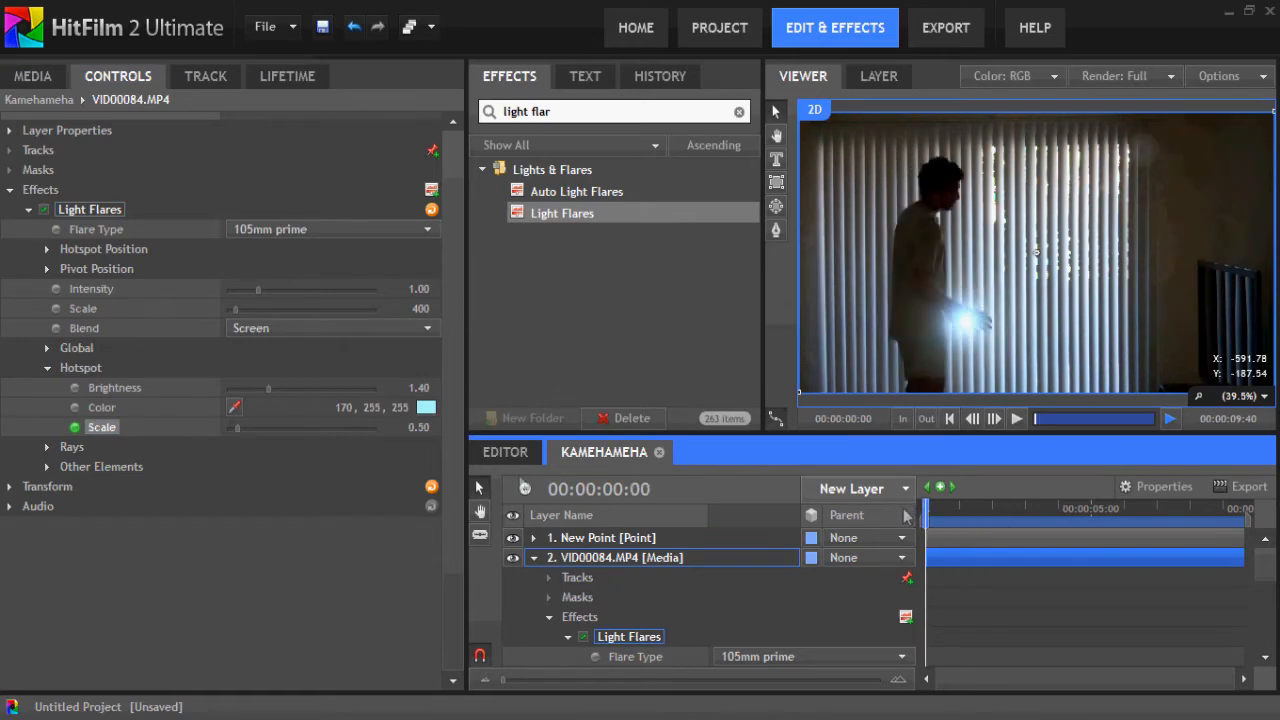
pyautogui.moveTo(413, 430); pyautogui.dragTo(340, 431)
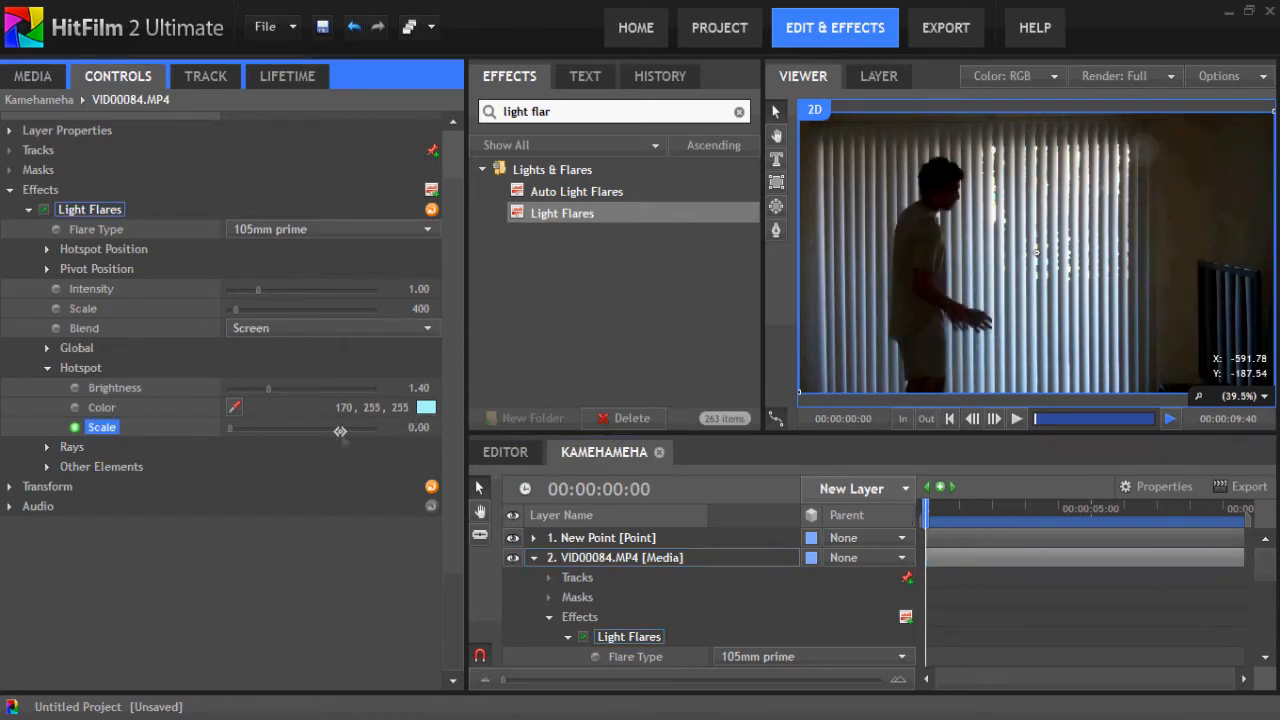
# Play and scrub through the opening two seconds to check how the flare grows, and return to the first frame.
pyautogui.click(1017, 420)
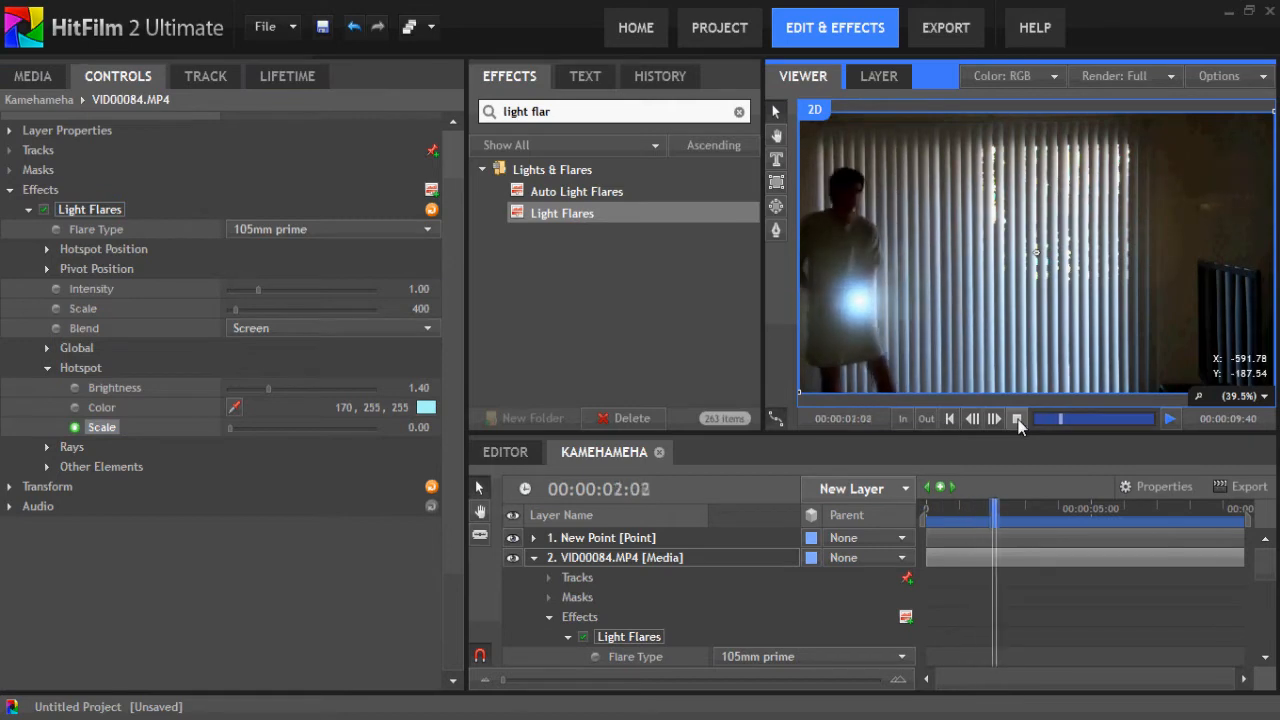
pyautogui.click(1018, 424)
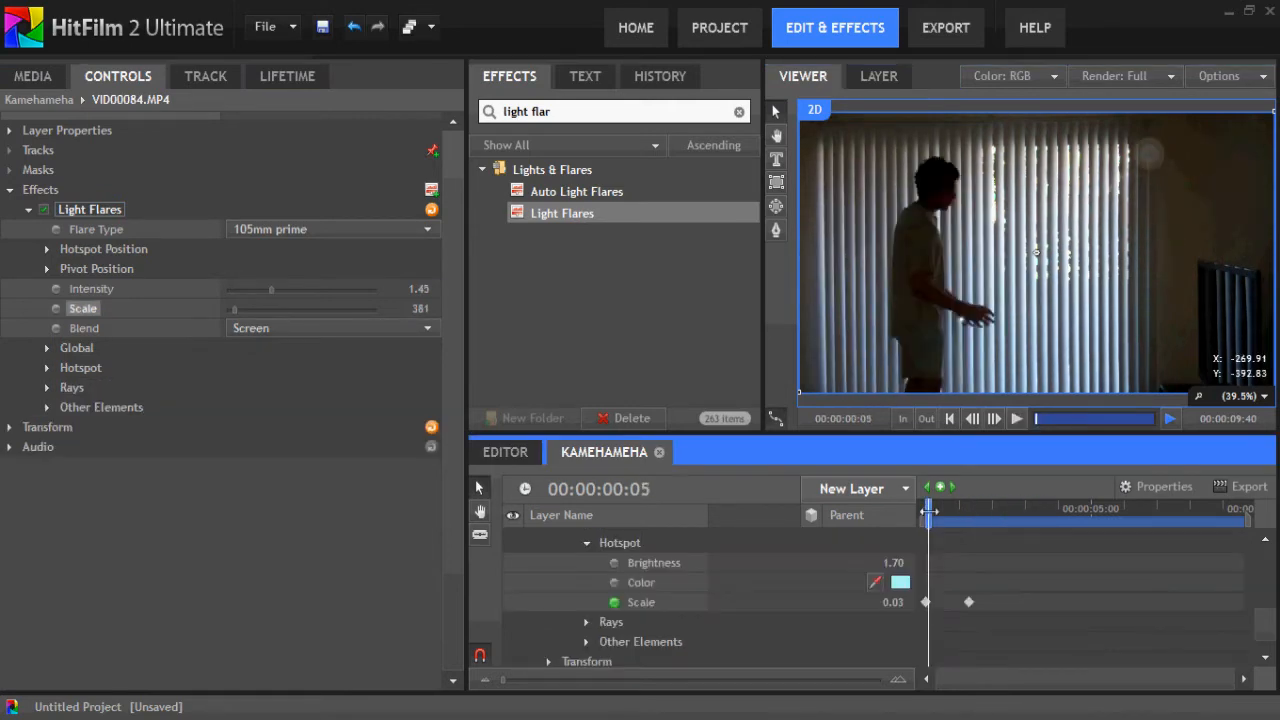
pyautogui.moveTo(929, 514); pyautogui.dragTo(984, 508)
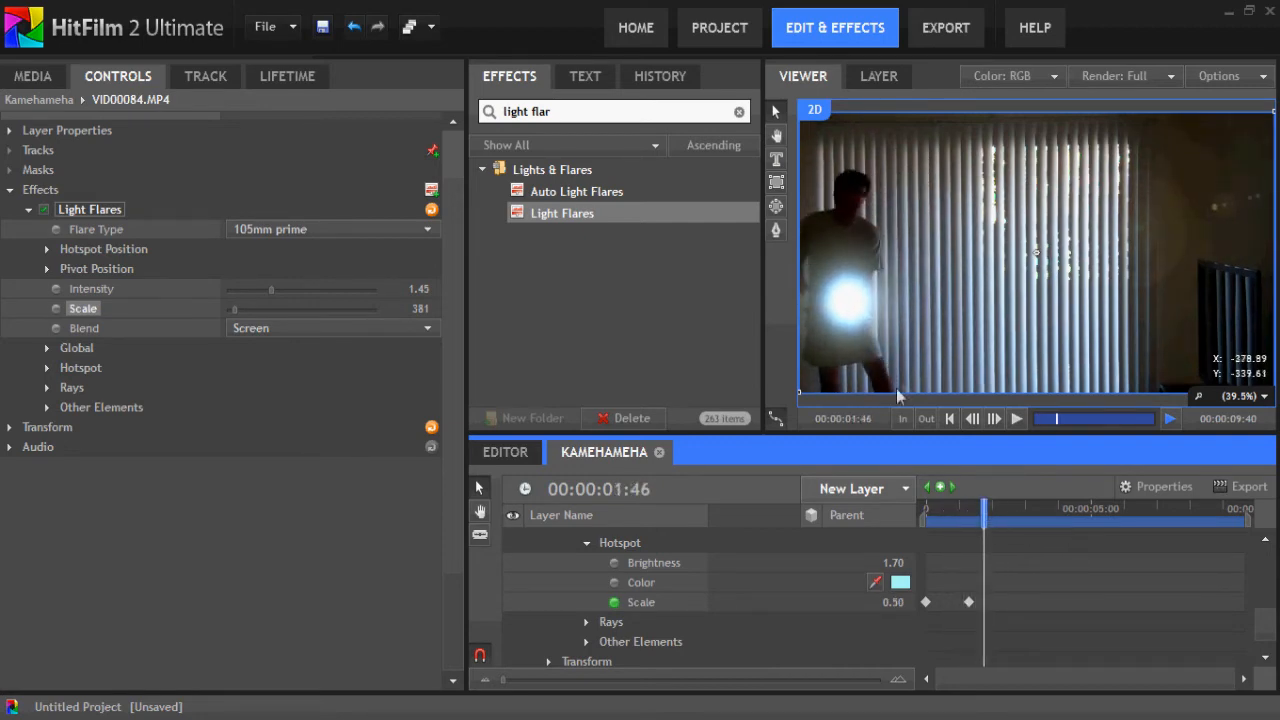
pyautogui.click(950, 419)
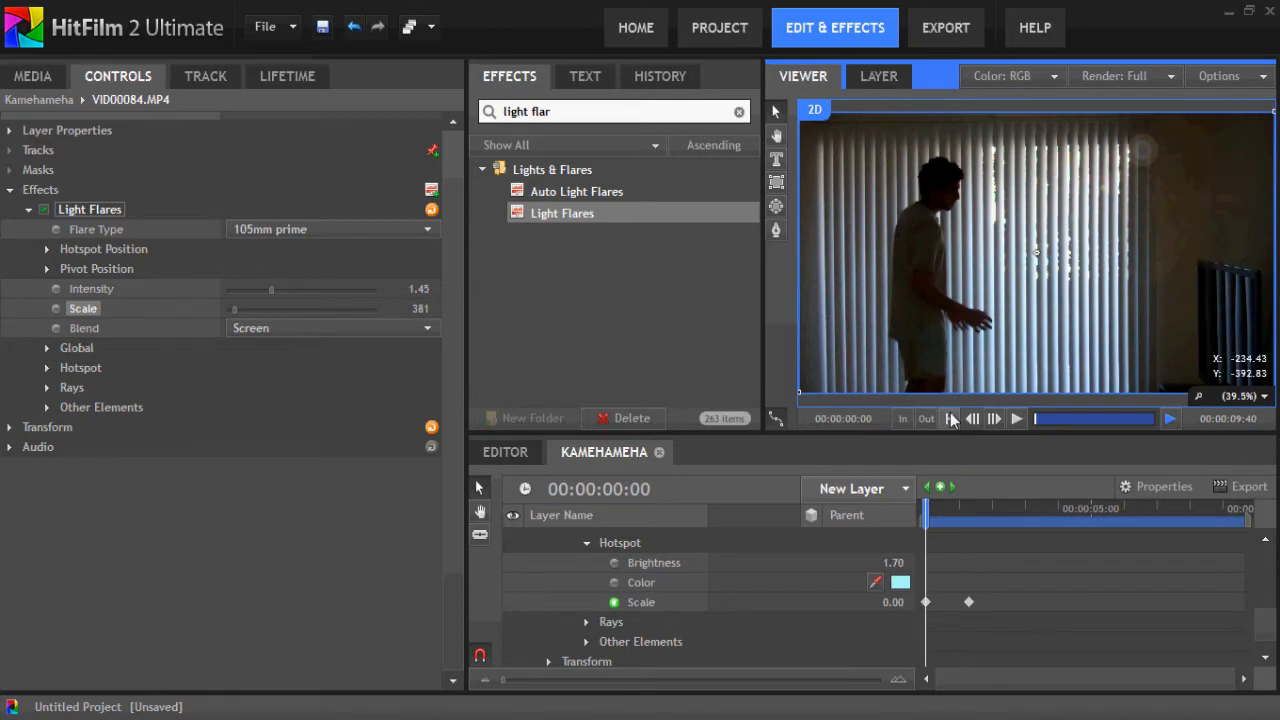
# Collapse the Light Flares settings and the Effects group of the VID00084.MP4 layer.
pyautogui.click(46, 270)
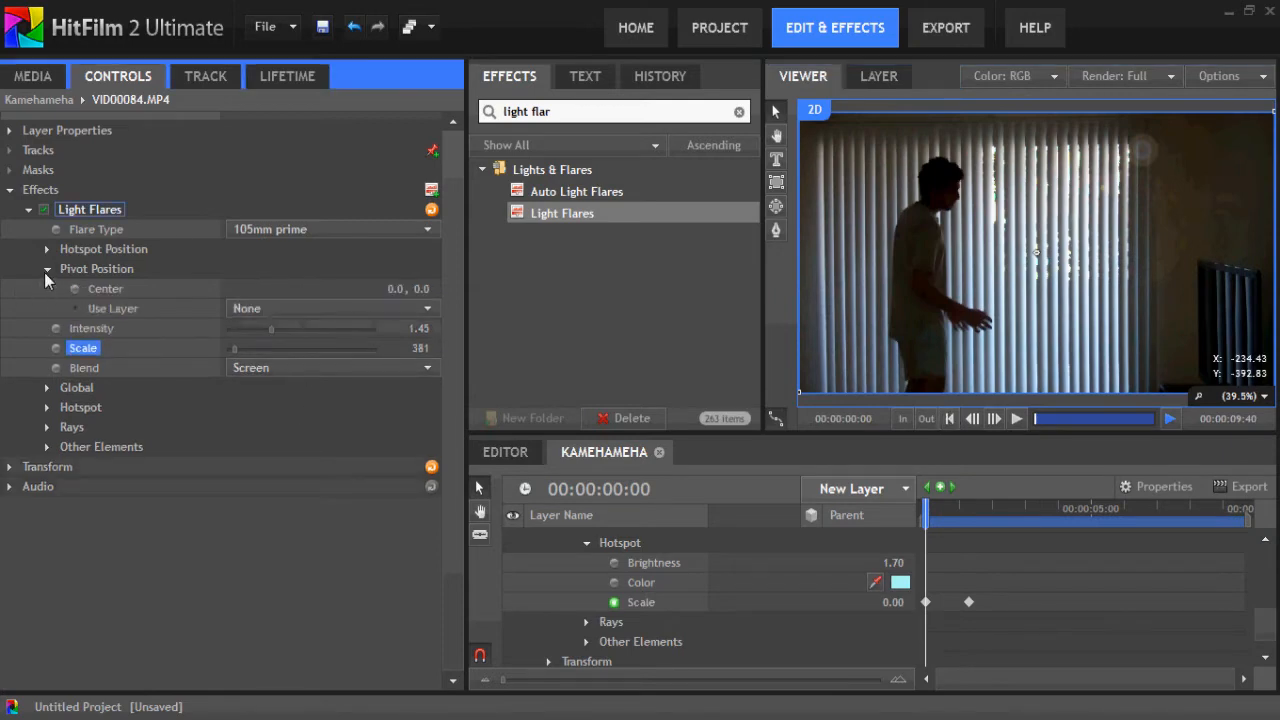
pyautogui.click(46, 269)
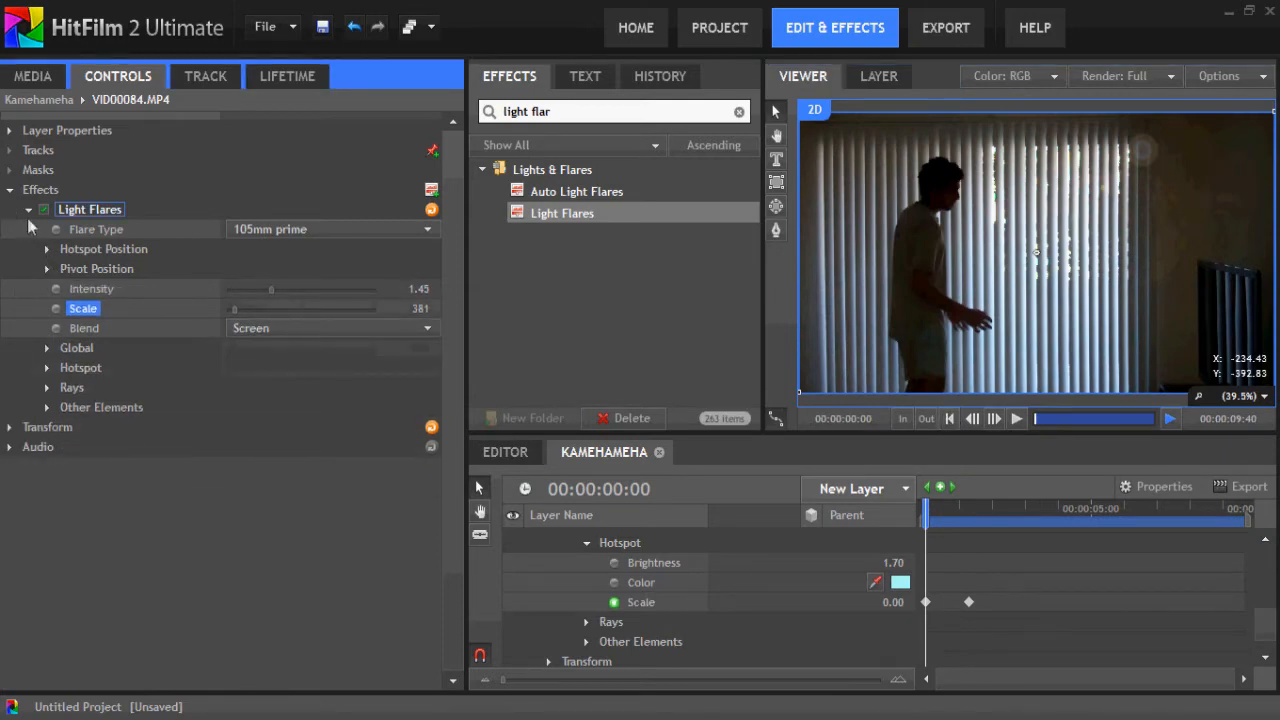
pyautogui.click(28, 210)
pyautogui.click(10, 190)
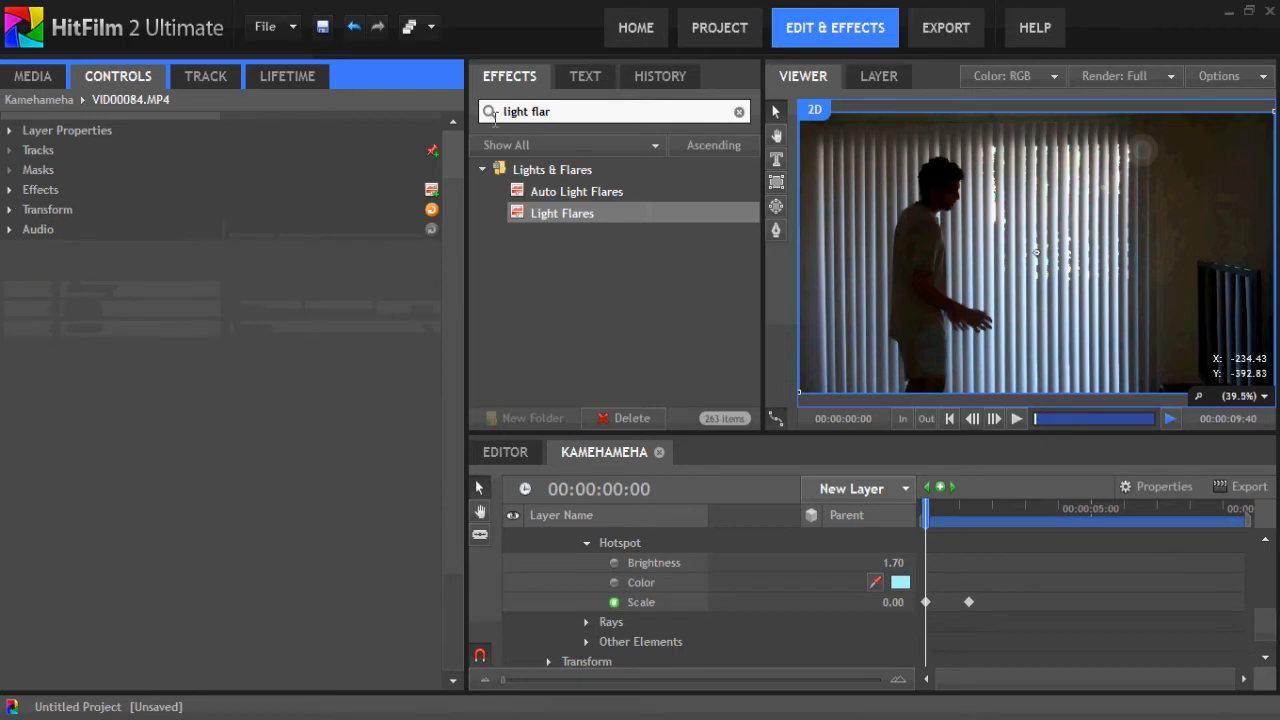
# Clear the light flare search from the effects library so that all effect categories are listed again.
pyautogui.click(555, 110)
pyautogui.doubleClick(555, 110)
pyautogui.press('BackSpace')
pyautogui.press('BackSpace')
pyautogui.press('BackSpace')
pyautogui.press('BackSpace')
pyautogui.press('BackSpace')
pyautogui.press('BackSpace')
pyautogui.write('p')
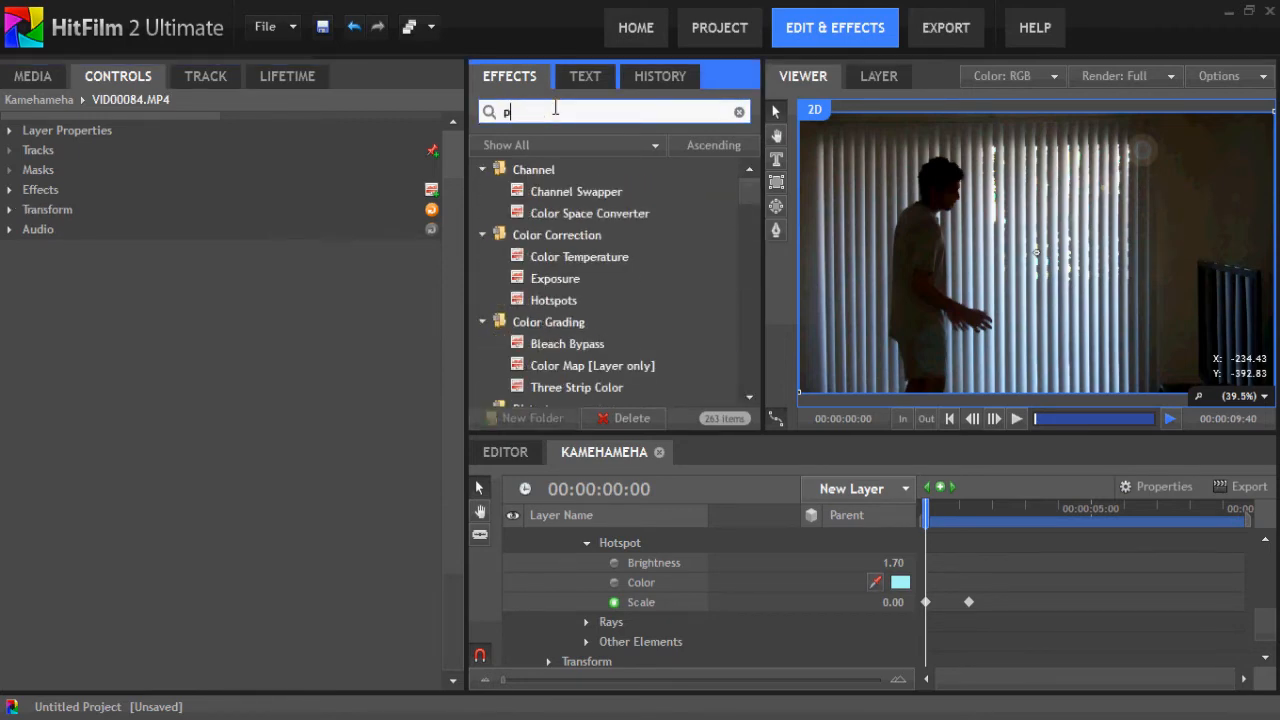
pyautogui.press('BackSpace')
# Collapse the Hotspot and Light Flares settings and the whole VID00084.MP4 layer in the timeline.
pyautogui.click(587, 543)
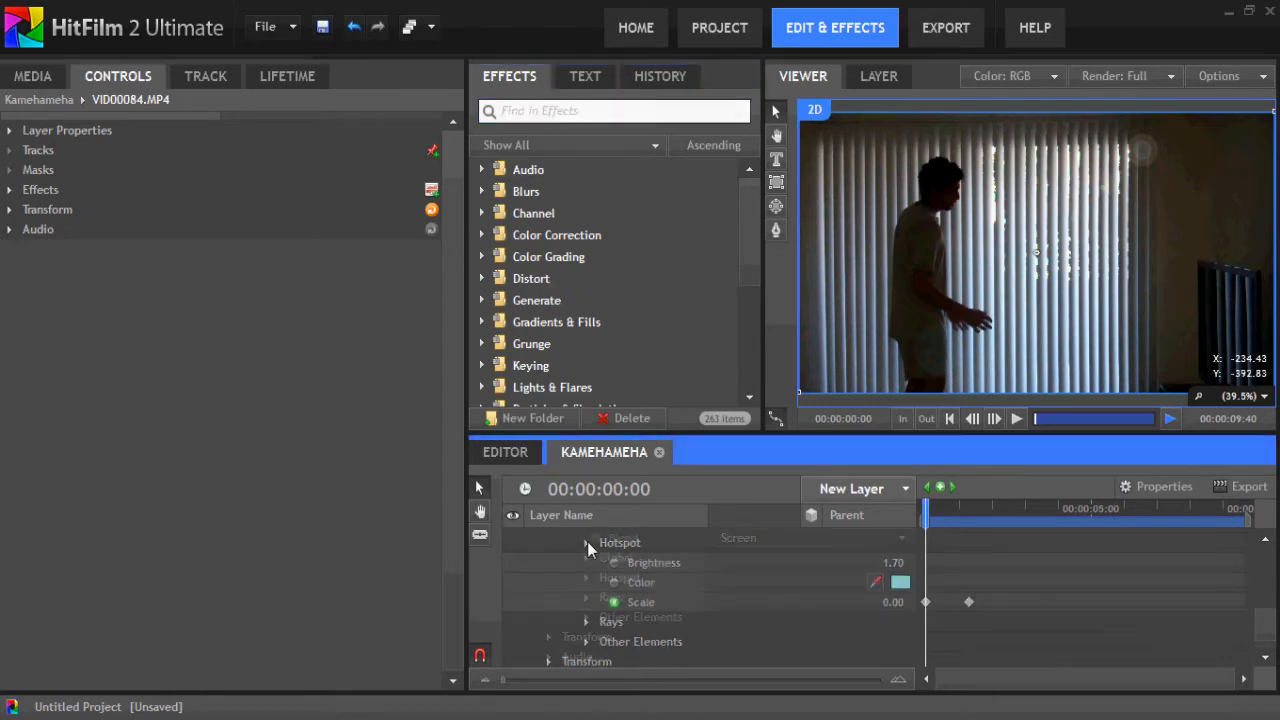
pyautogui.scroll(5, 1078, 588)
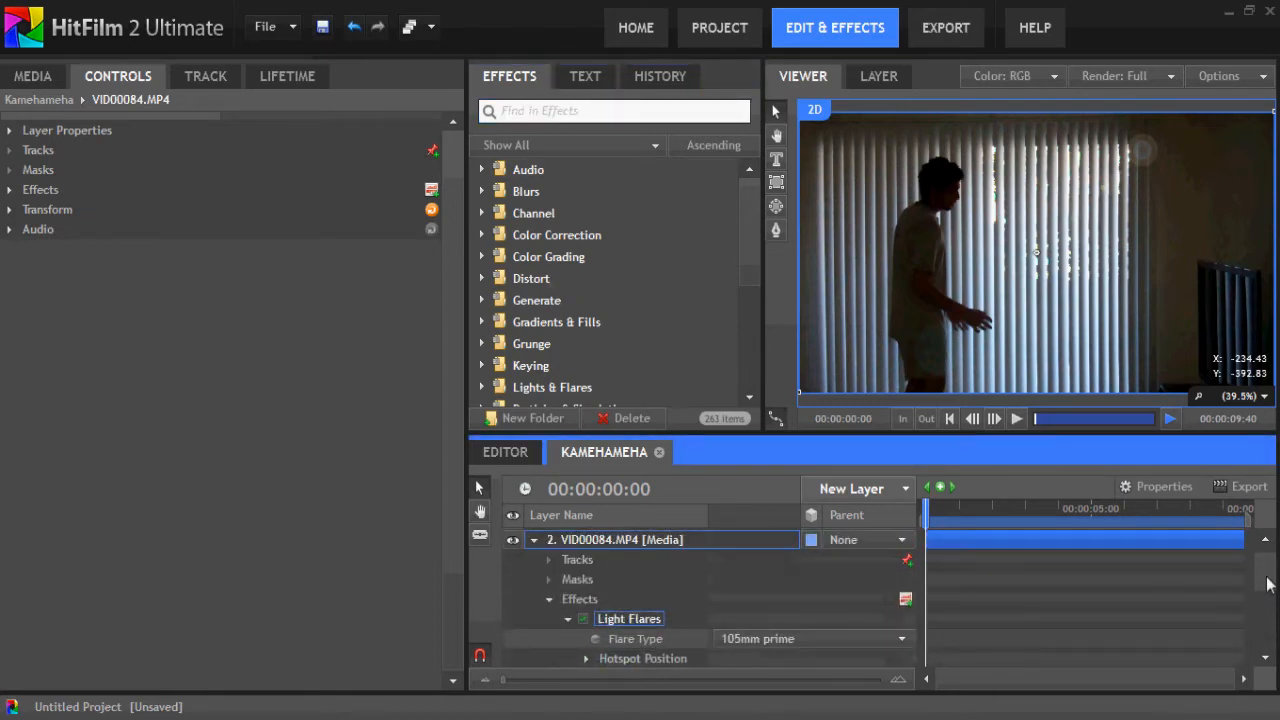
pyautogui.click(568, 620)
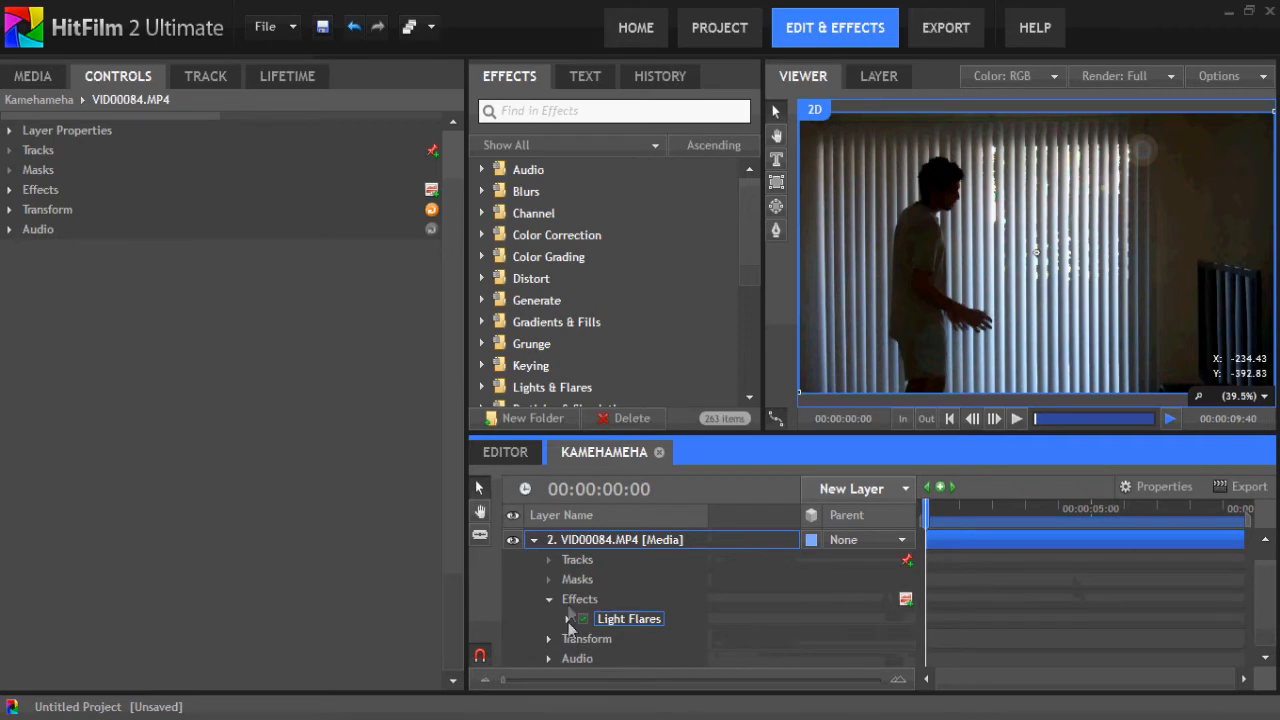
pyautogui.click(622, 112)
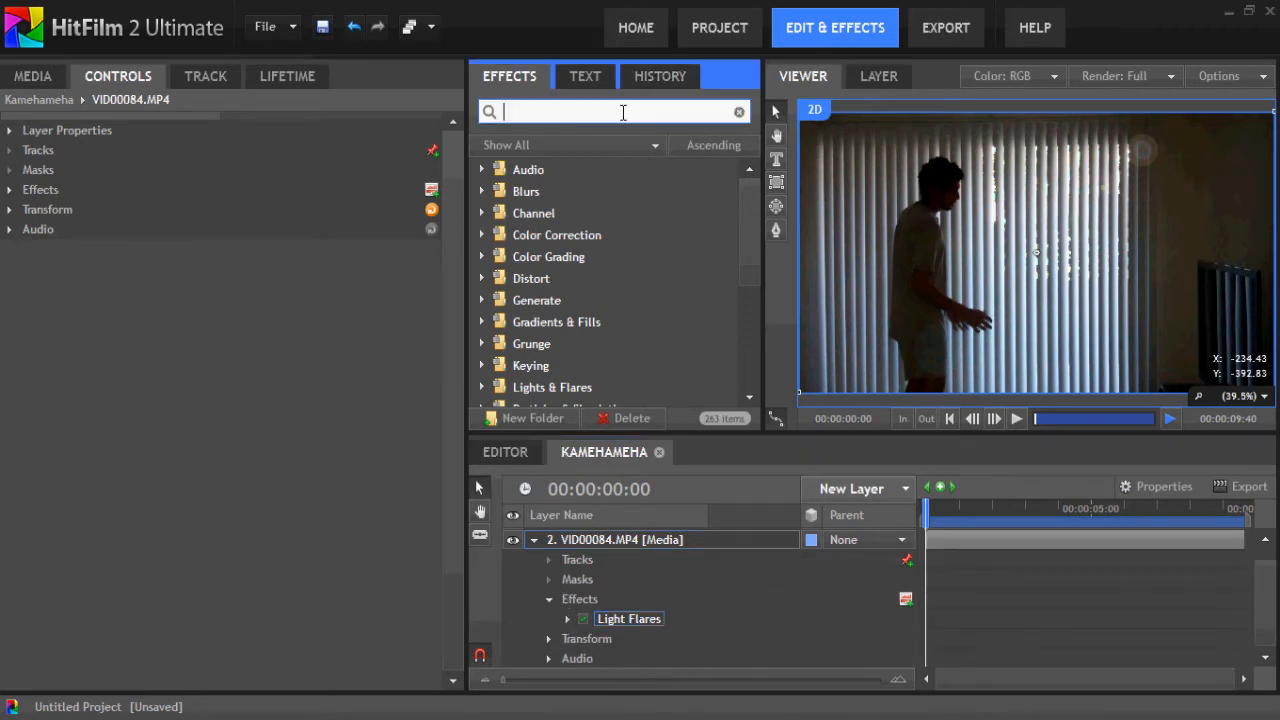
pyautogui.click(533, 541)
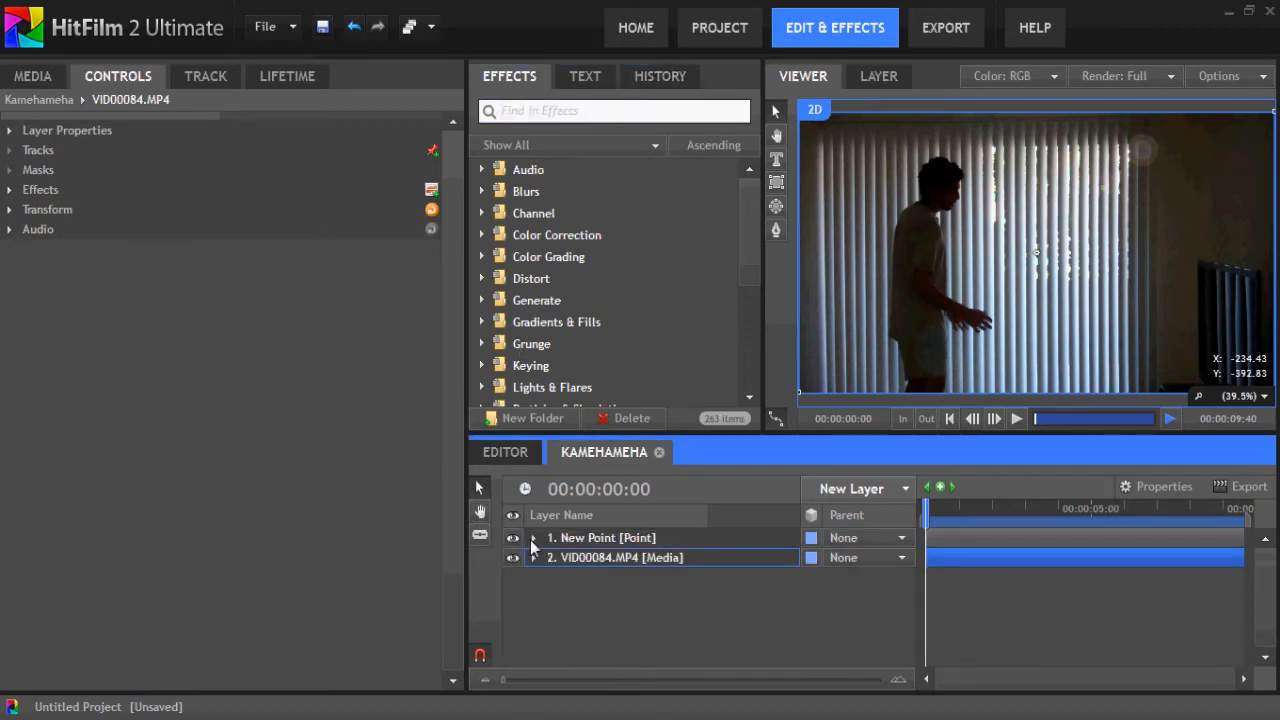
# Find the Particle Simulator effect and add it as a layer directly above VID00084.MP4, accepting the added camera.
pyautogui.click(535, 110)
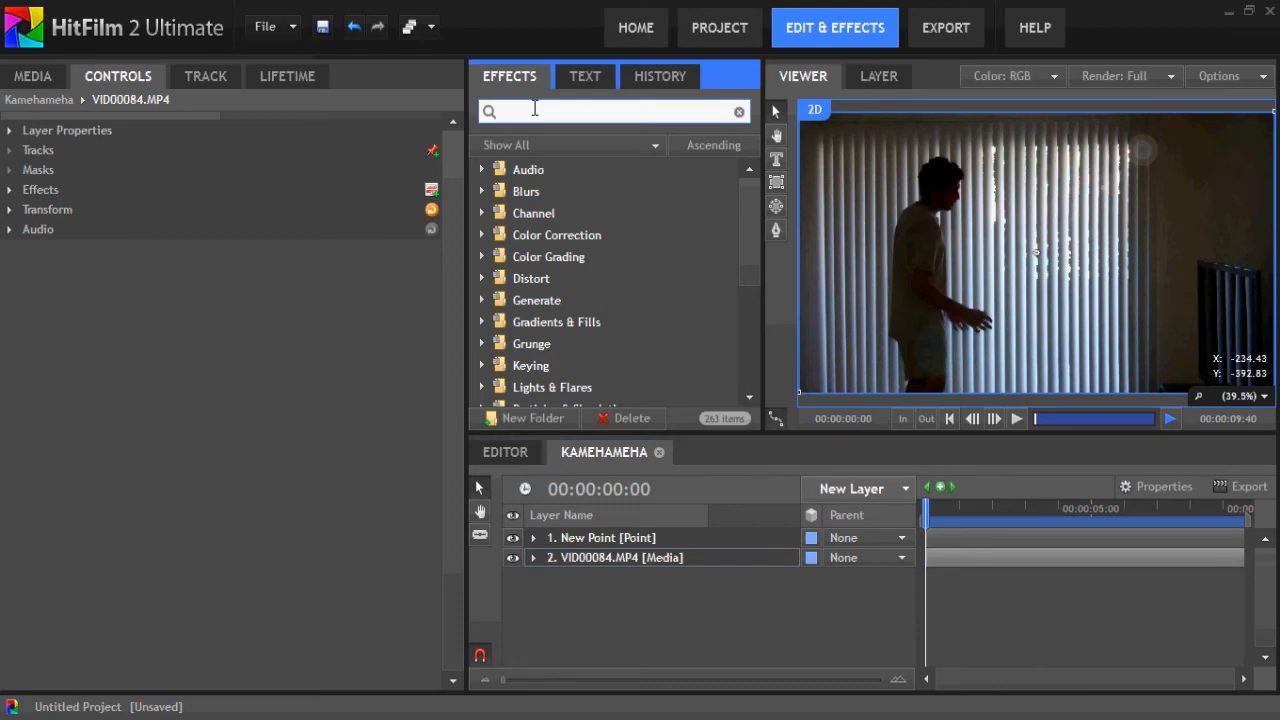
pyautogui.write('Parti')
pyautogui.moveTo(543, 216); pyautogui.dragTo(568, 553)
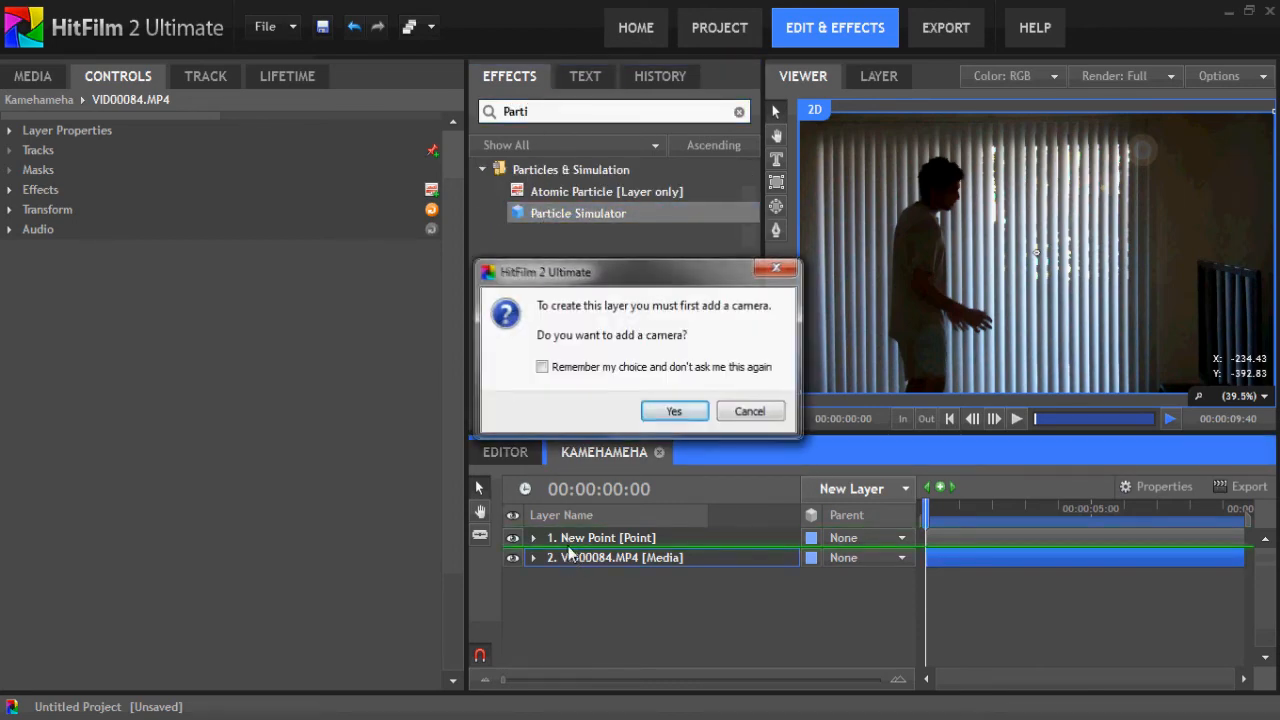
pyautogui.click(689, 411)
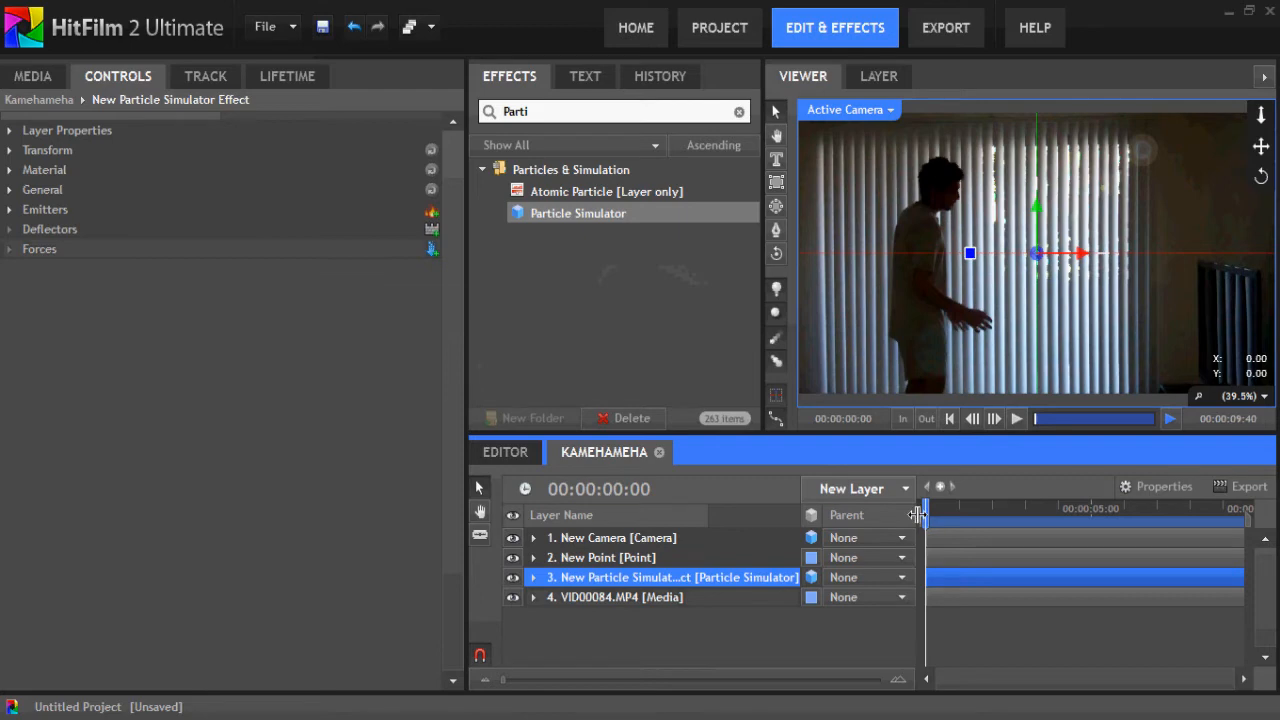
# Trim the start of the particle simulator layer to 00:00:07:38 and go to 00:00:08:09 to view the particles.
pyautogui.moveTo(926, 510)
pyautogui.mouseDown()
pyautogui.moveTo(1008, 505)
pyautogui.moveTo(949, 506)
pyautogui.mouseUp()
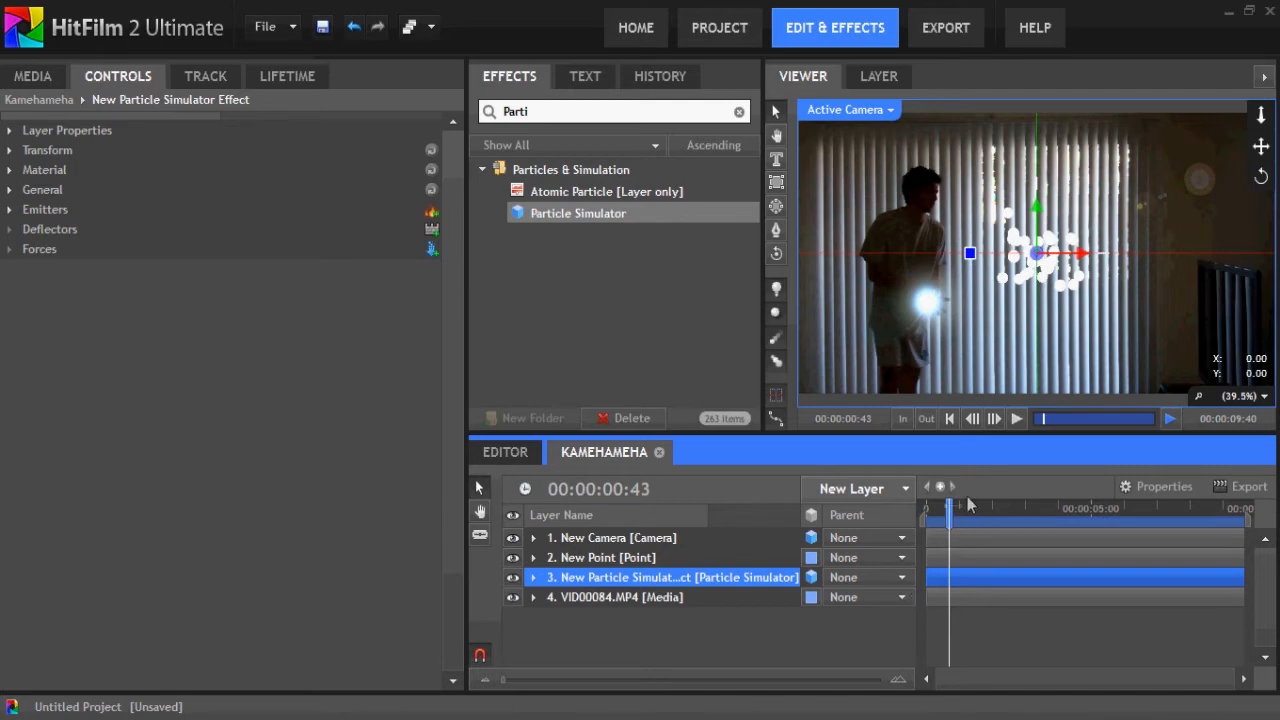
pyautogui.moveTo(950, 507); pyautogui.dragTo(1177, 507)
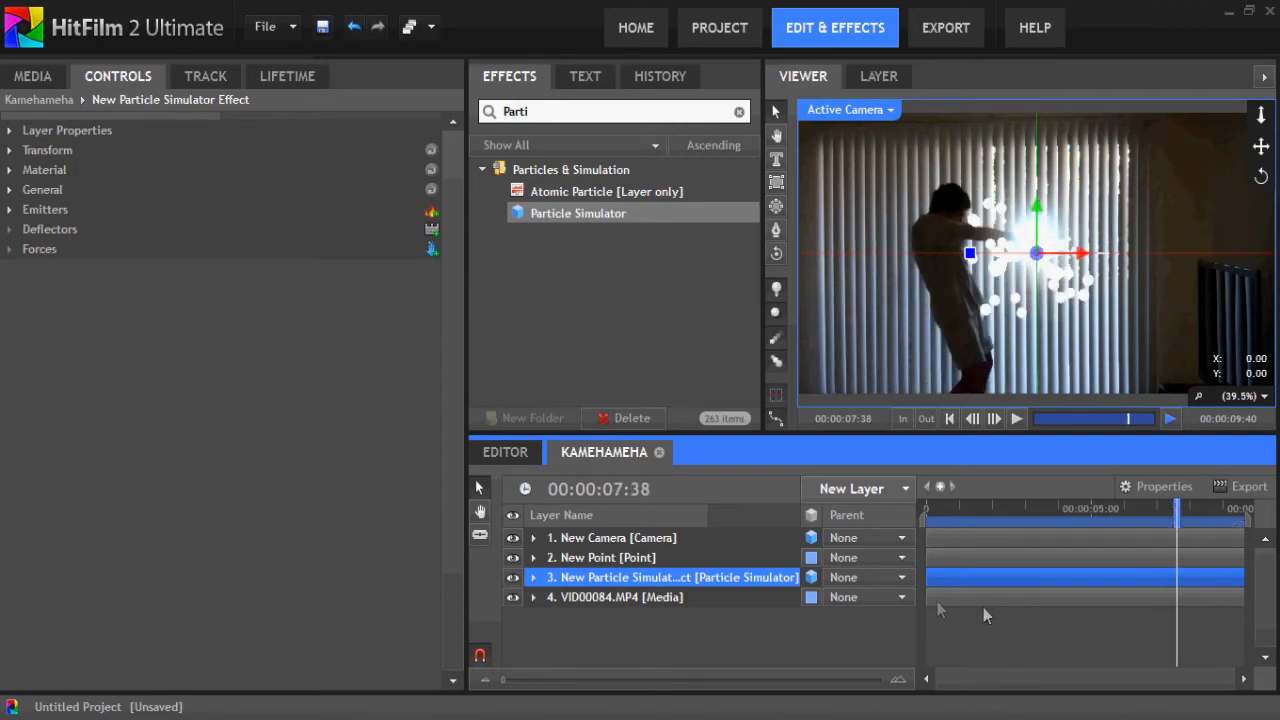
pyautogui.moveTo(930, 579); pyautogui.dragTo(1180, 578)
pyautogui.moveTo(1180, 511); pyautogui.dragTo(1197, 511)
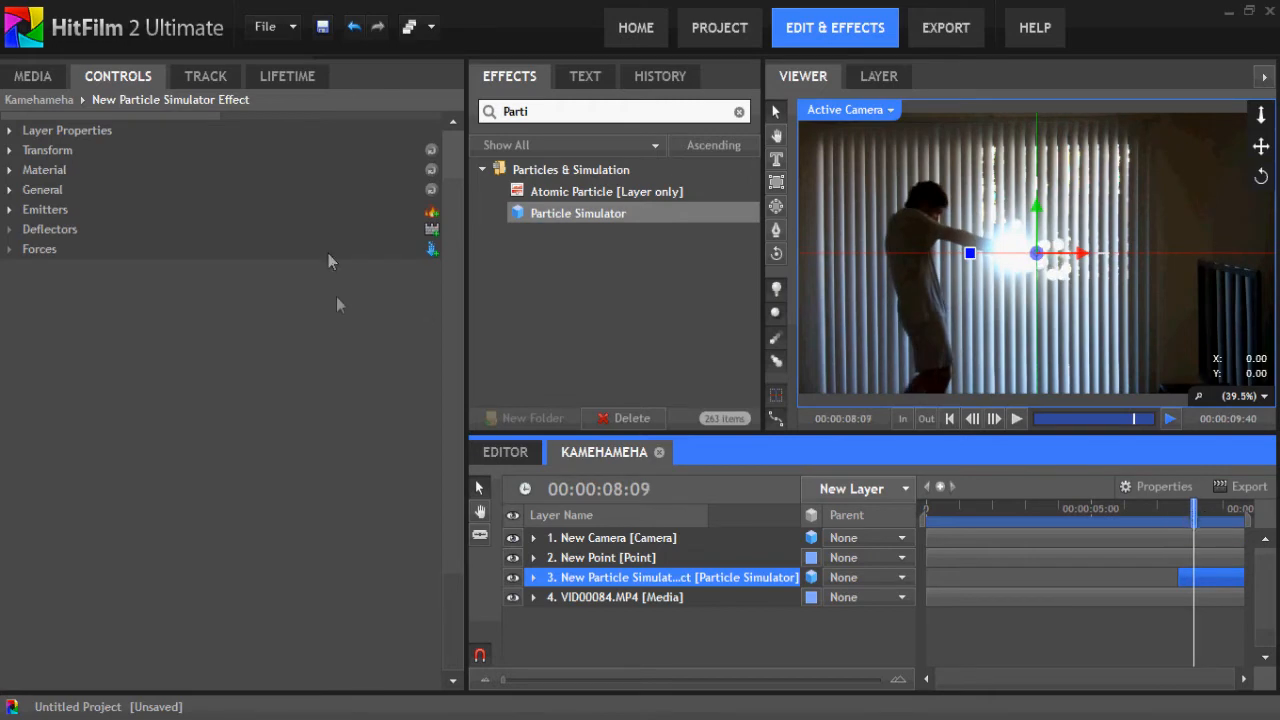
# Expand the emitter and its particle system, and set the emitter's shape to Sphere and its trajectory to Cone.
pyautogui.click(10, 211)
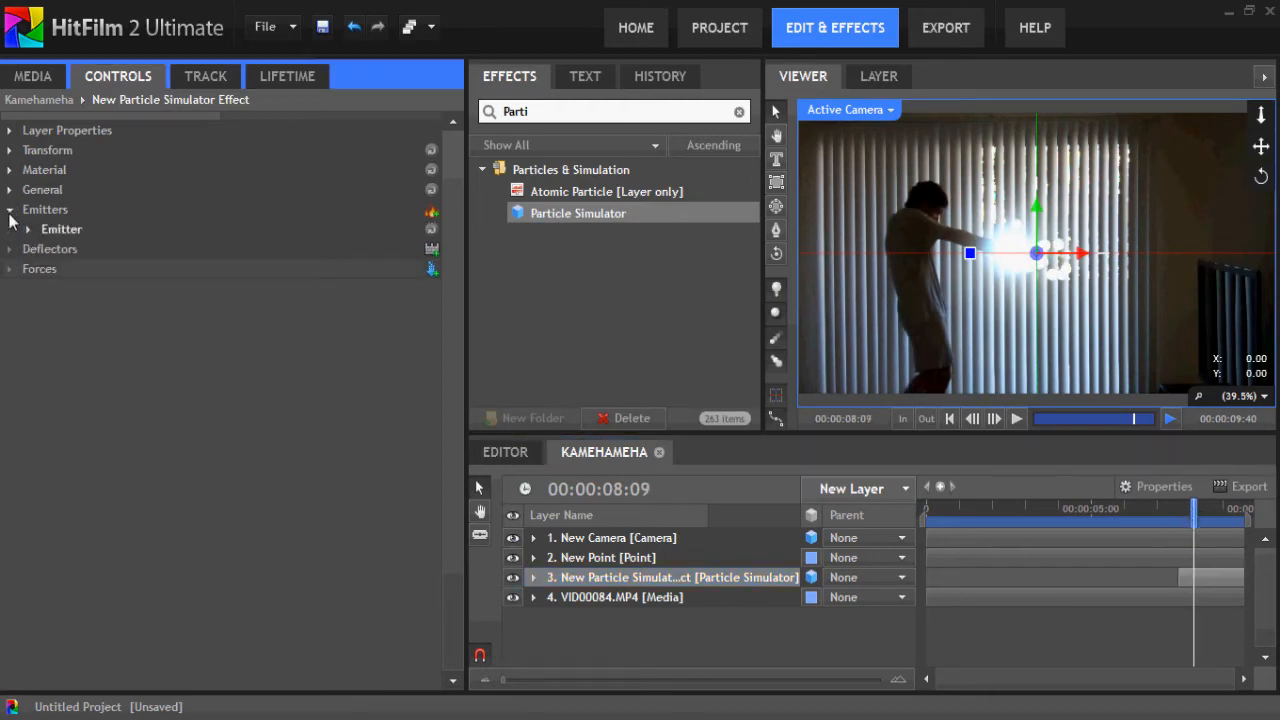
pyautogui.click(30, 230)
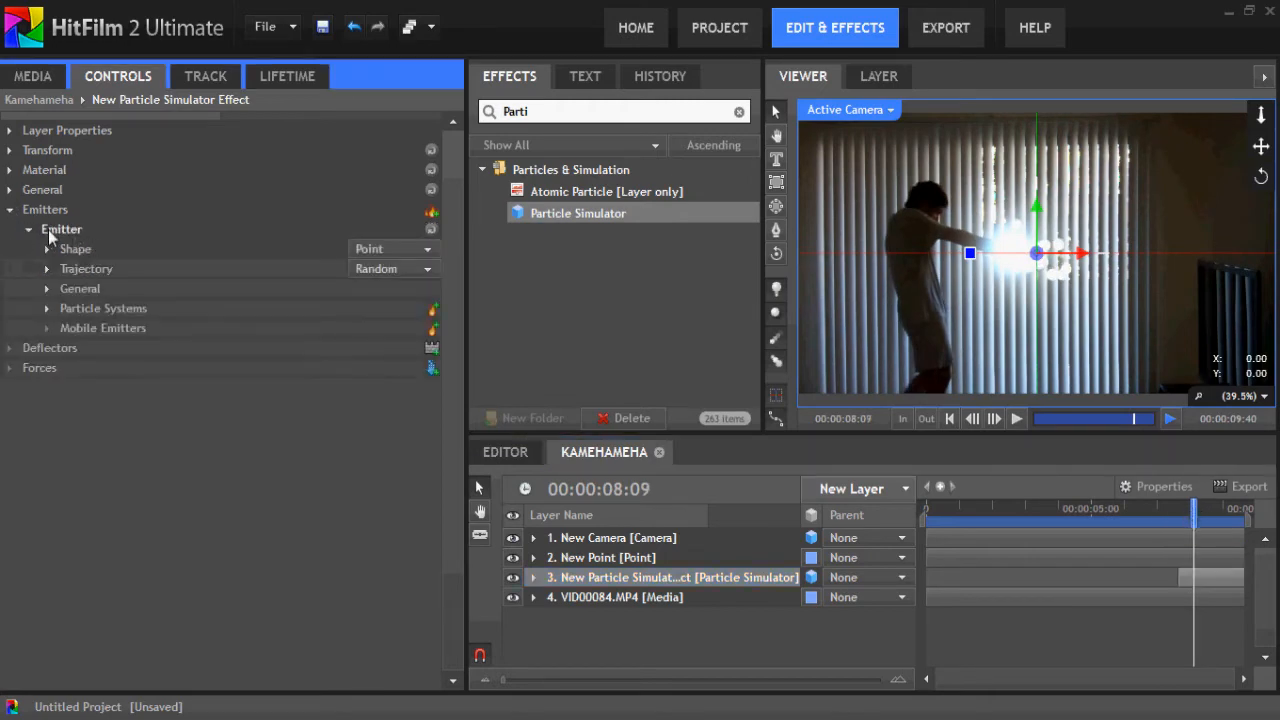
pyautogui.click(46, 309)
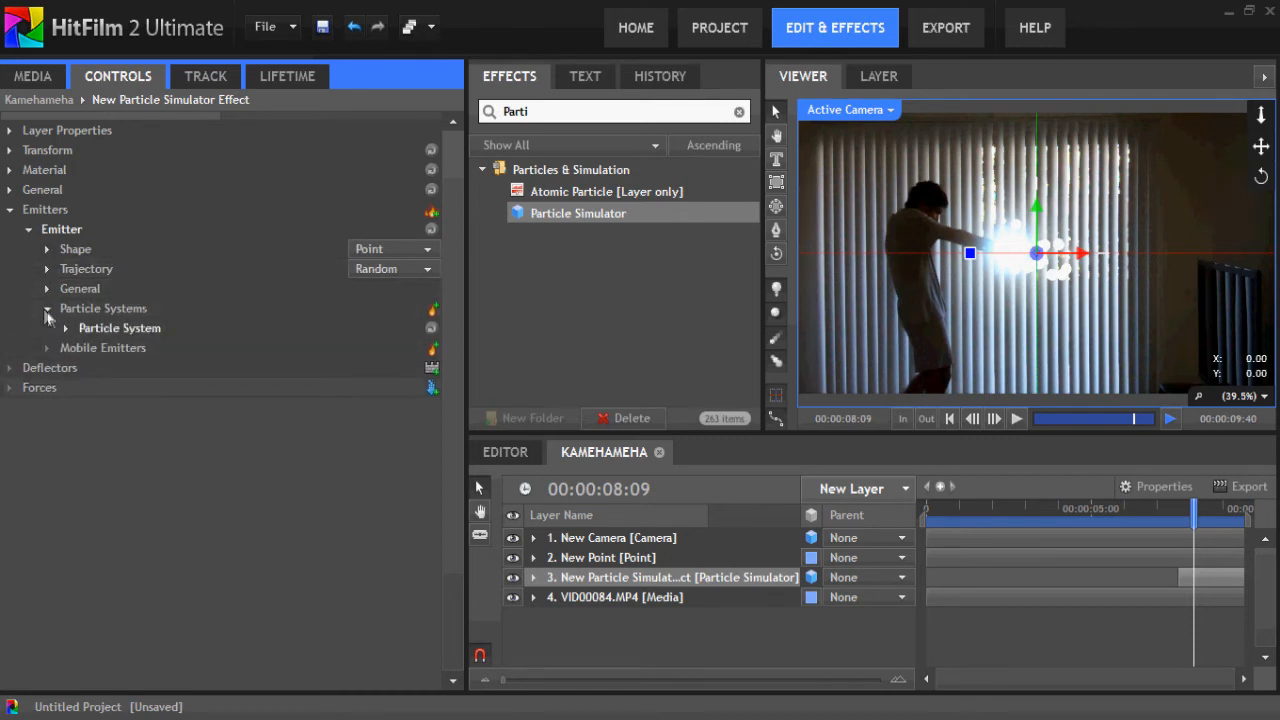
pyautogui.click(65, 330)
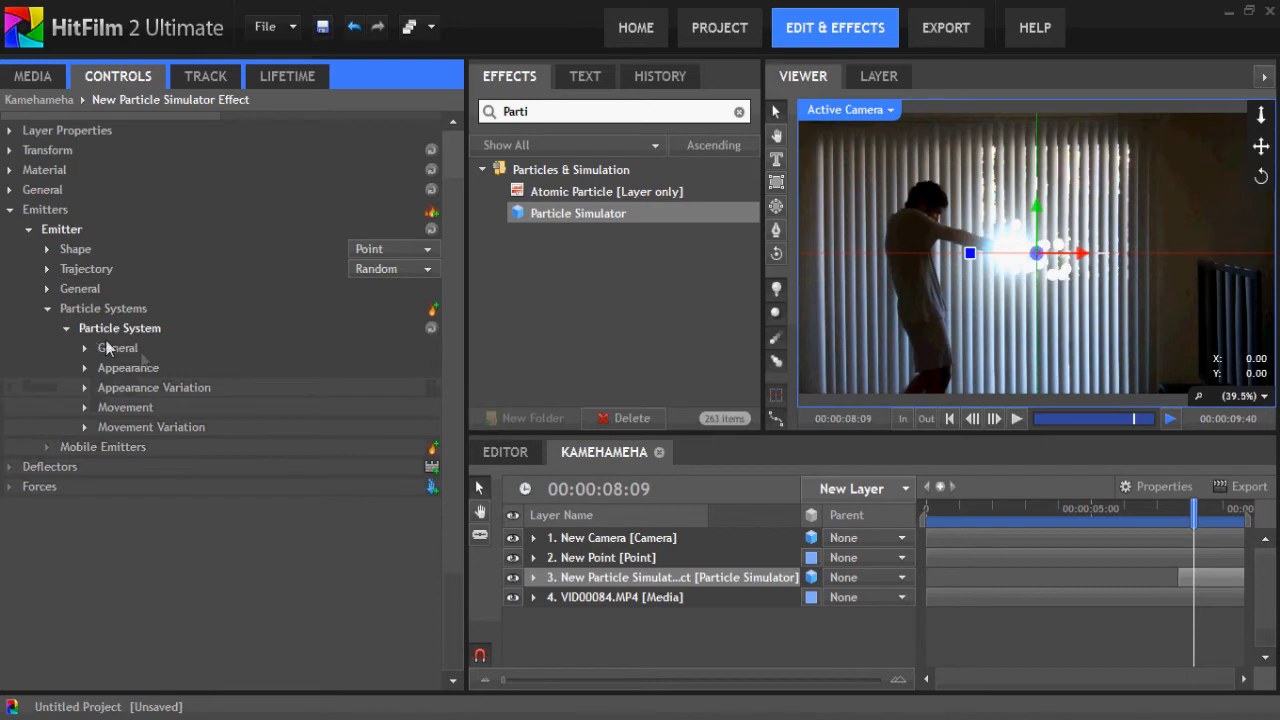
pyautogui.click(398, 249)
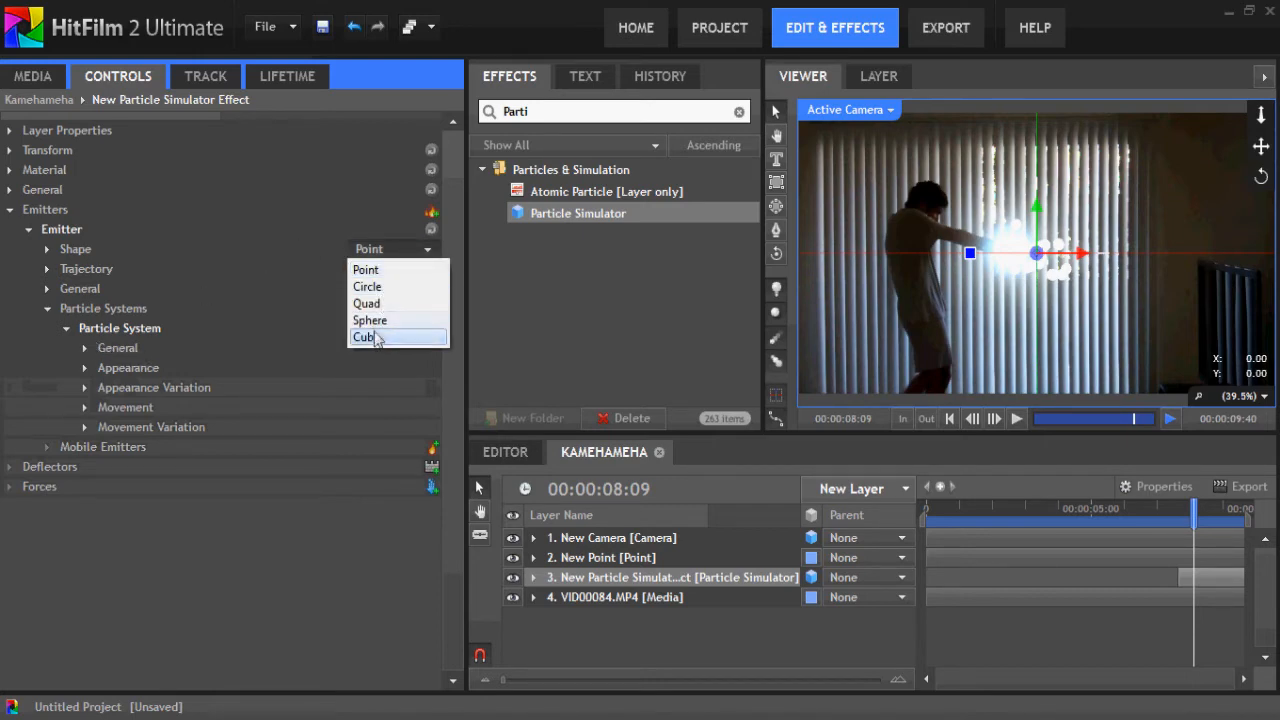
pyautogui.click(379, 323)
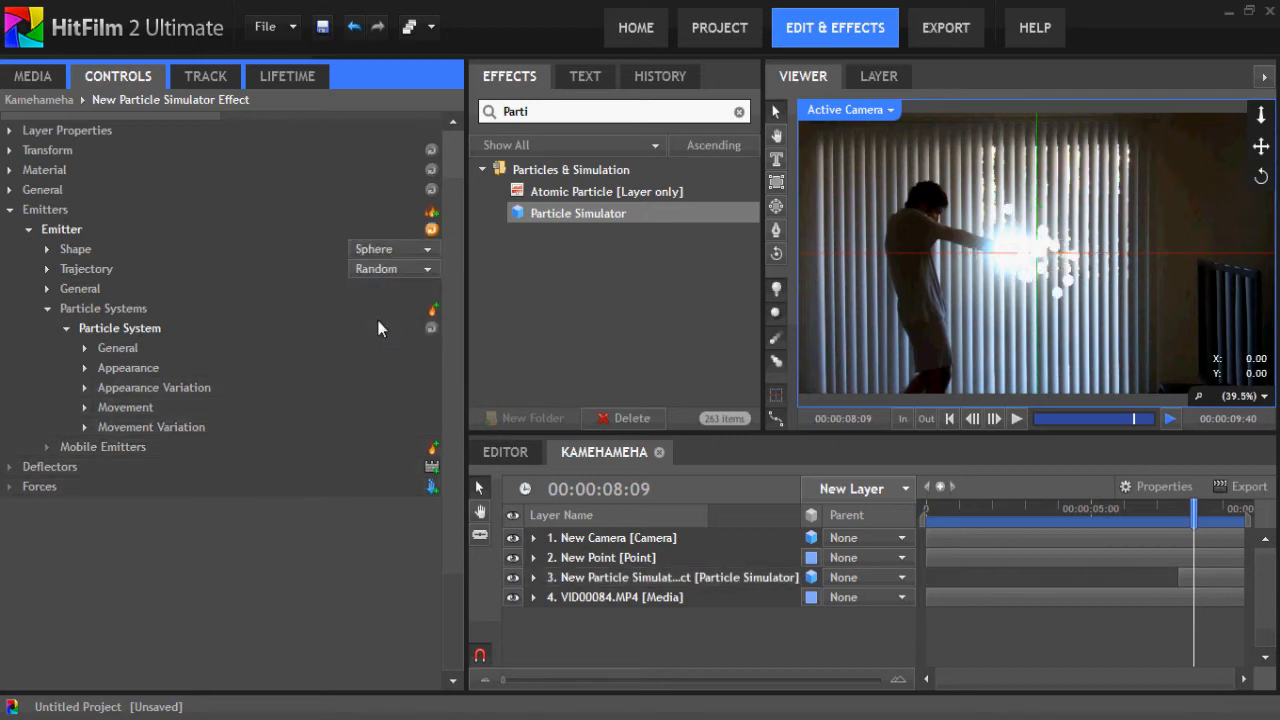
pyautogui.click(383, 266)
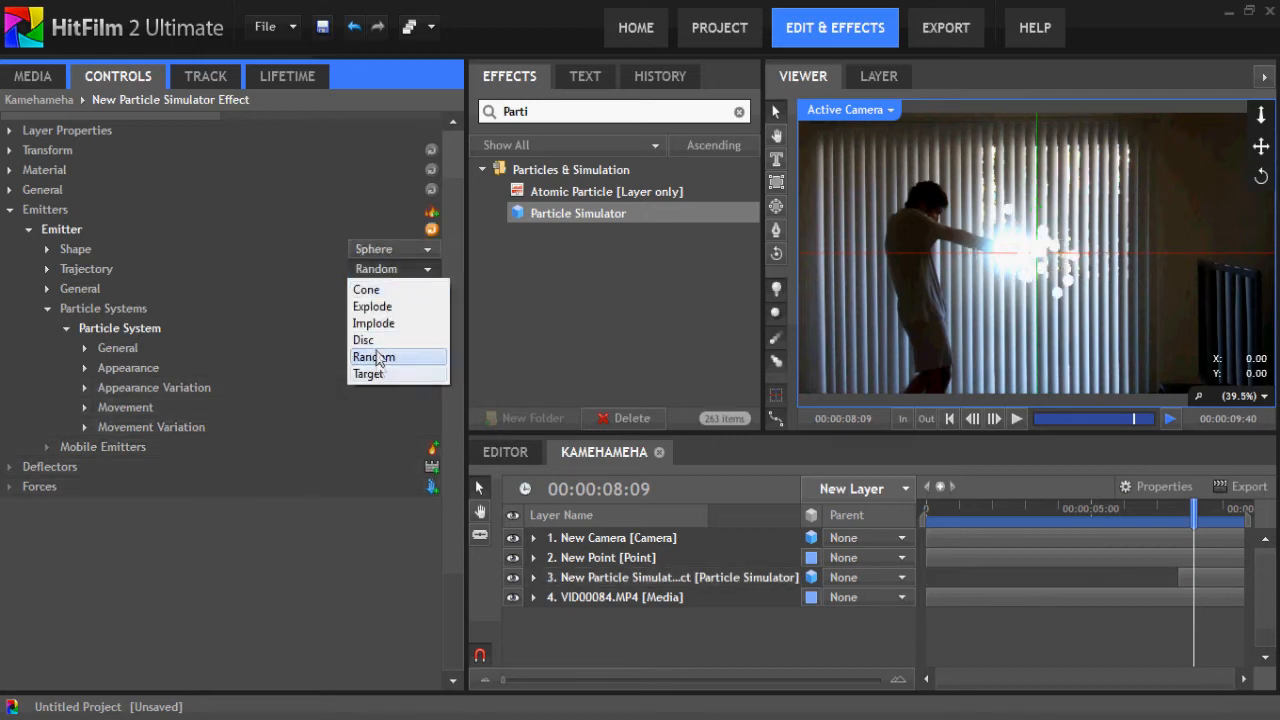
pyautogui.click(386, 290)
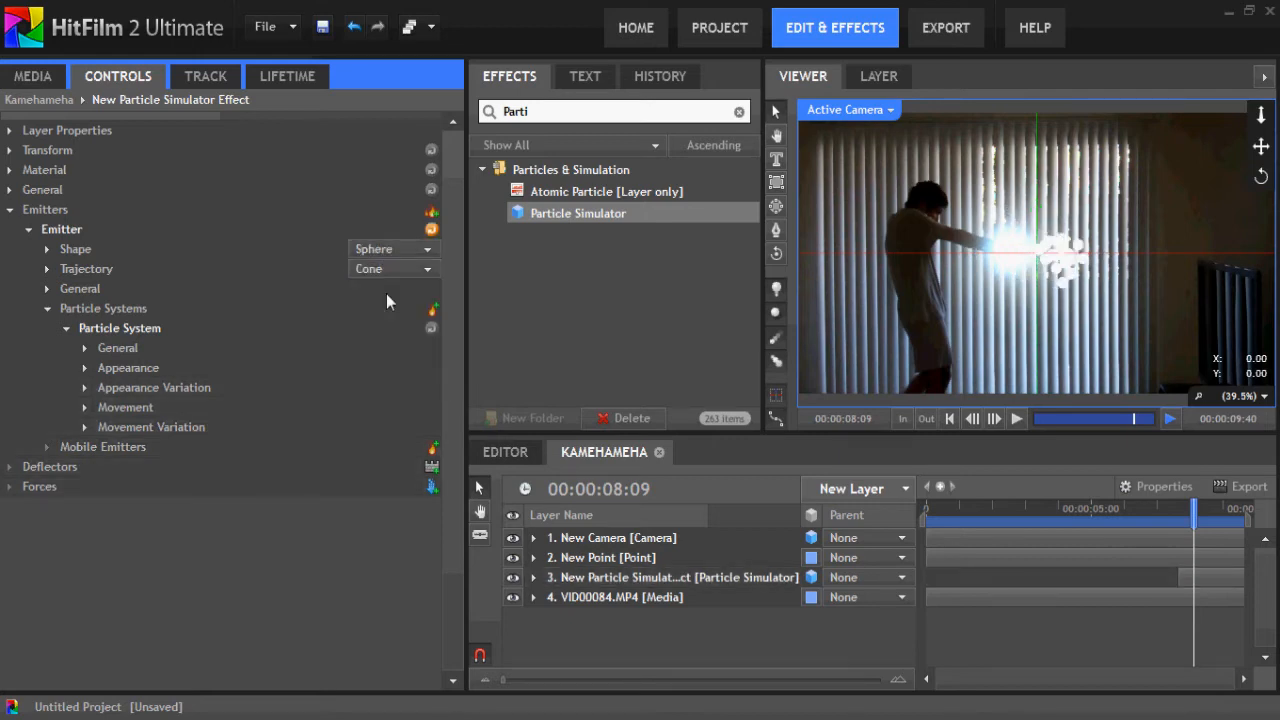
# Attach the emitter shape to the New Point layer and check the particles at 00:00:08:40.
pyautogui.click(46, 249)
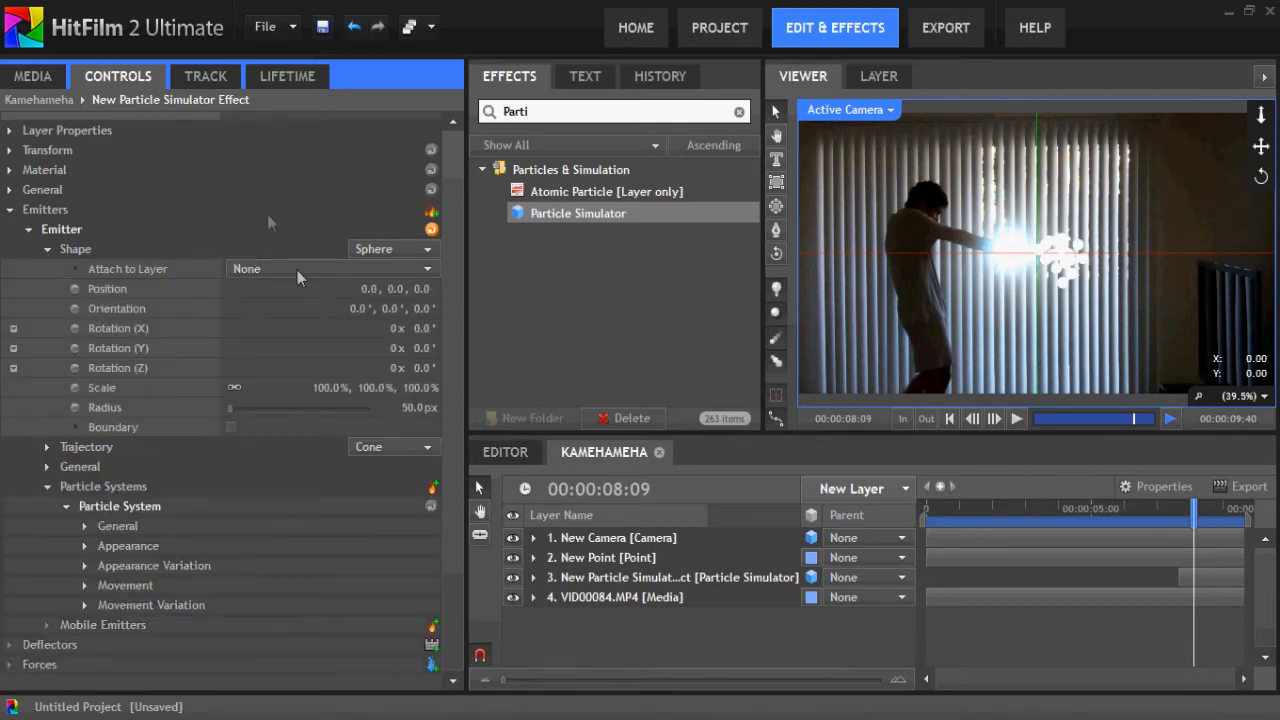
pyautogui.click(266, 271)
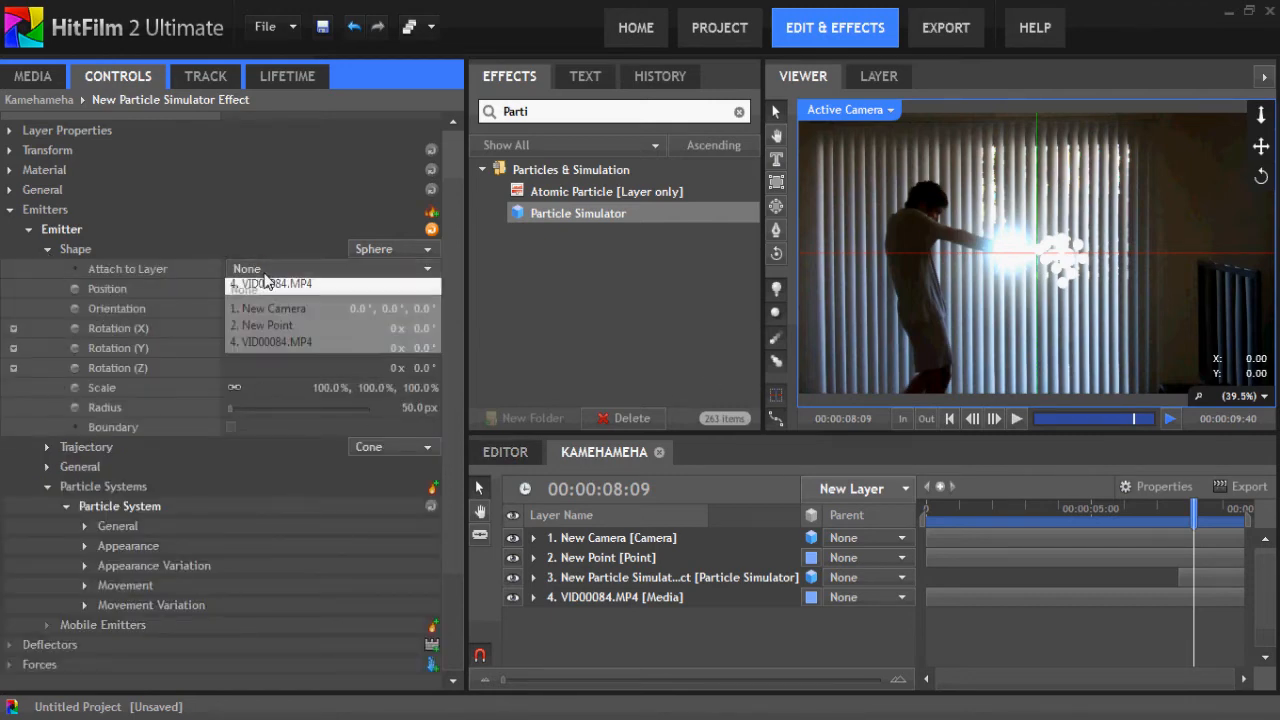
pyautogui.click(277, 326)
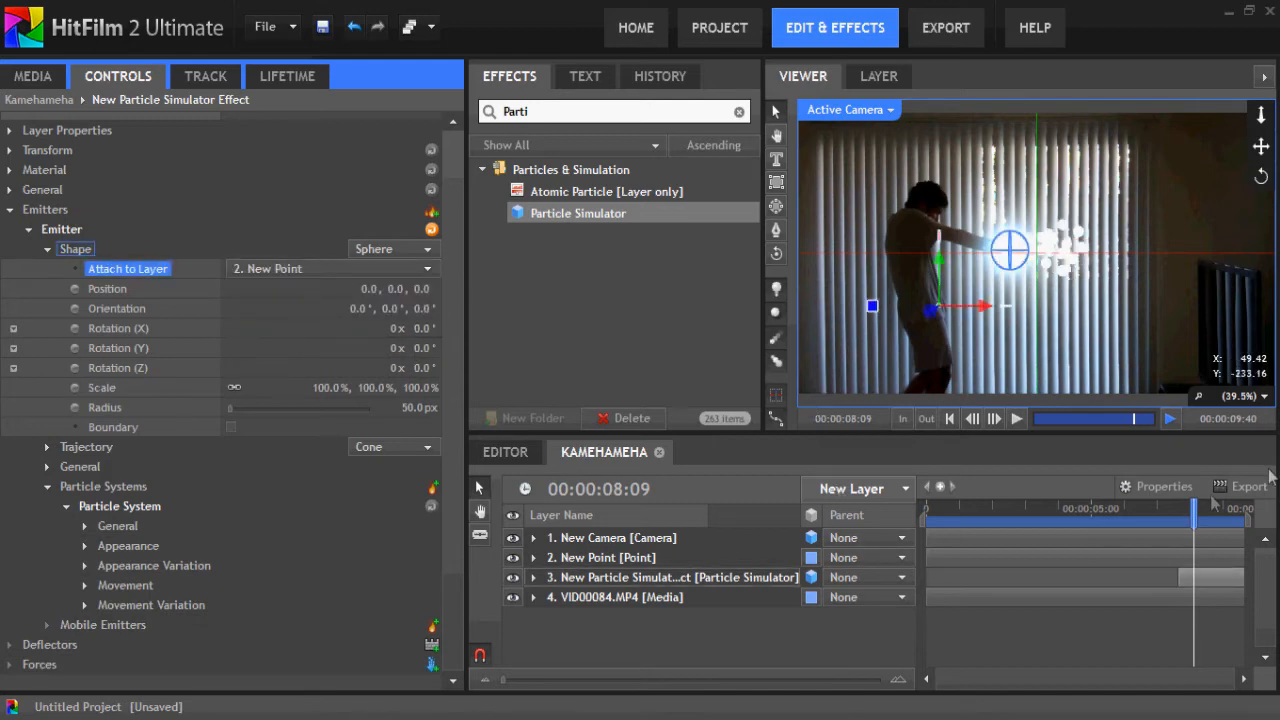
pyautogui.moveTo(1195, 516)
pyautogui.mouseDown()
pyautogui.moveTo(1225, 516)
pyautogui.moveTo(1199, 511)
pyautogui.moveTo(1211, 509)
pyautogui.mouseUp()
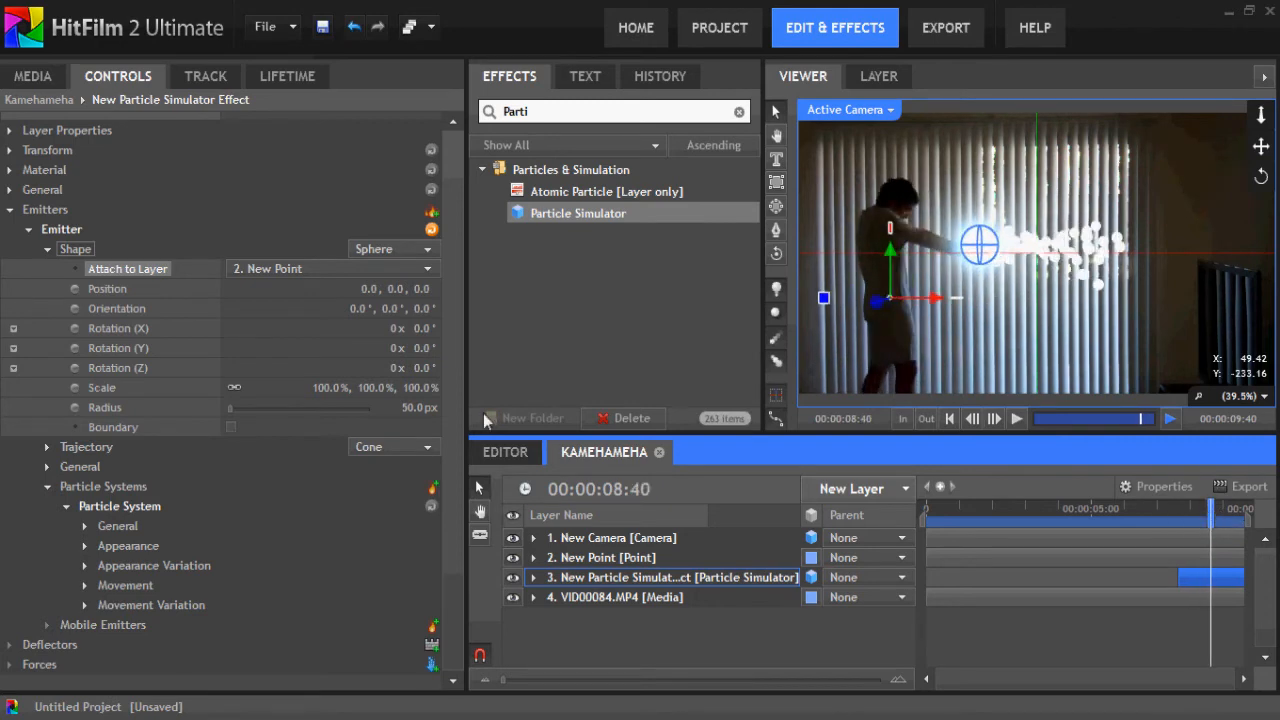
# Set the radius of the emitter's cone trajectory to 0.0° and check the particles at 00:00:08:55.
pyautogui.click(48, 251)
pyautogui.click(48, 271)
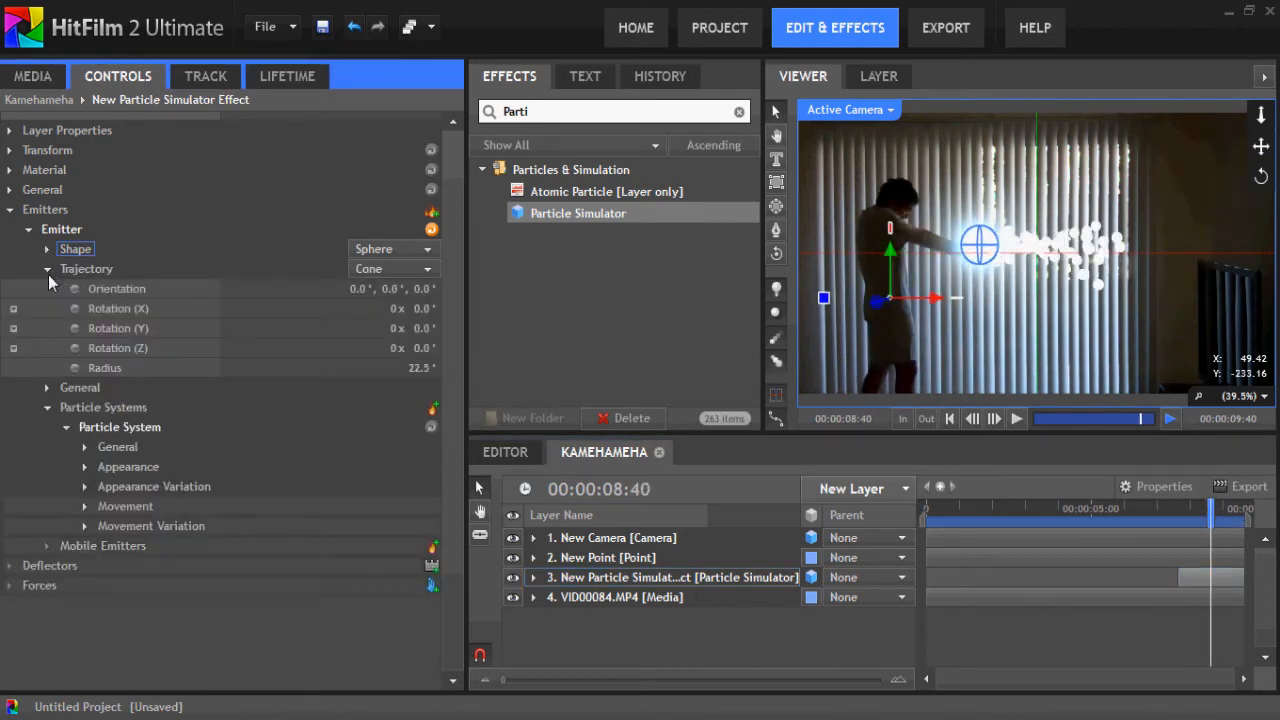
pyautogui.moveTo(418, 368); pyautogui.dragTo(372, 368)
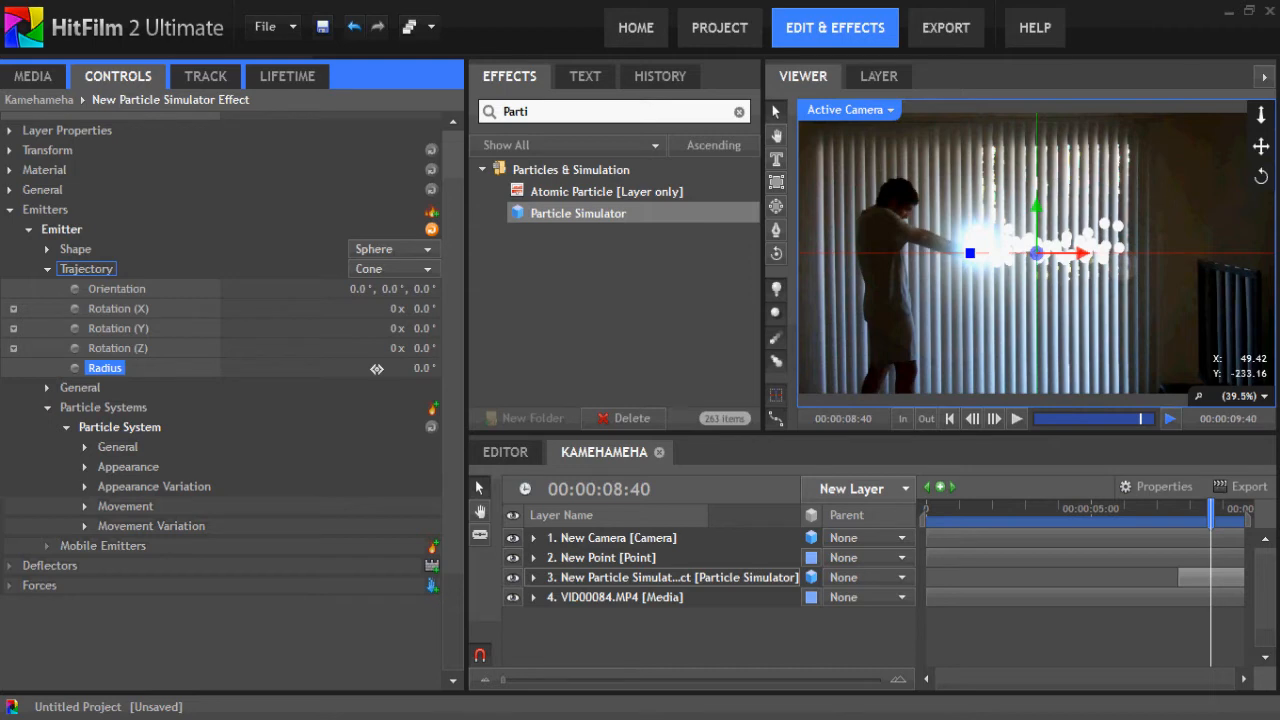
pyautogui.moveTo(1212, 510)
pyautogui.mouseDown()
pyautogui.moveTo(1190, 518)
pyautogui.moveTo(1222, 518)
pyautogui.mouseUp()
pyautogui.click(47, 269)
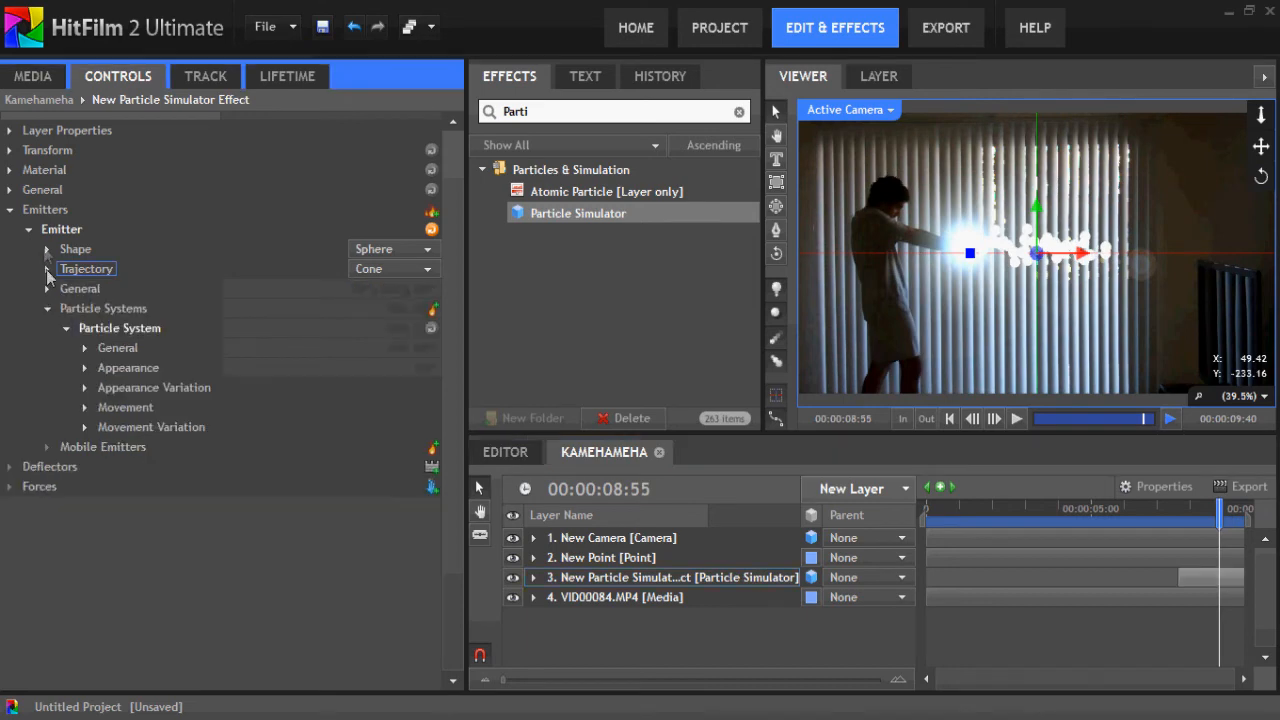
# Try larger and smaller radii for the emitter's sphere shape, and settle on 68.0 px.
pyautogui.click(47, 249)
pyautogui.moveTo(227, 407)
pyautogui.mouseDown()
pyautogui.moveTo(248, 412)
pyautogui.moveTo(218, 406)
pyautogui.moveTo(237, 406)
pyautogui.mouseUp()
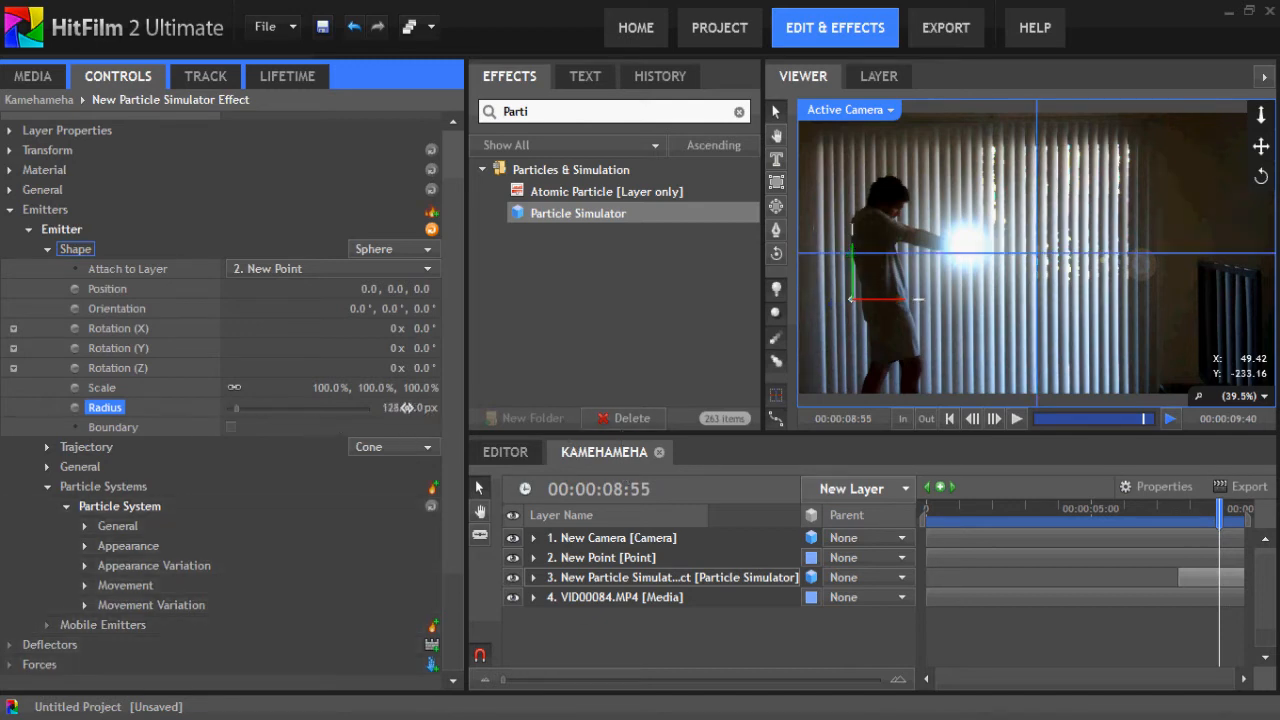
pyautogui.moveTo(237, 405); pyautogui.dragTo(208, 407)
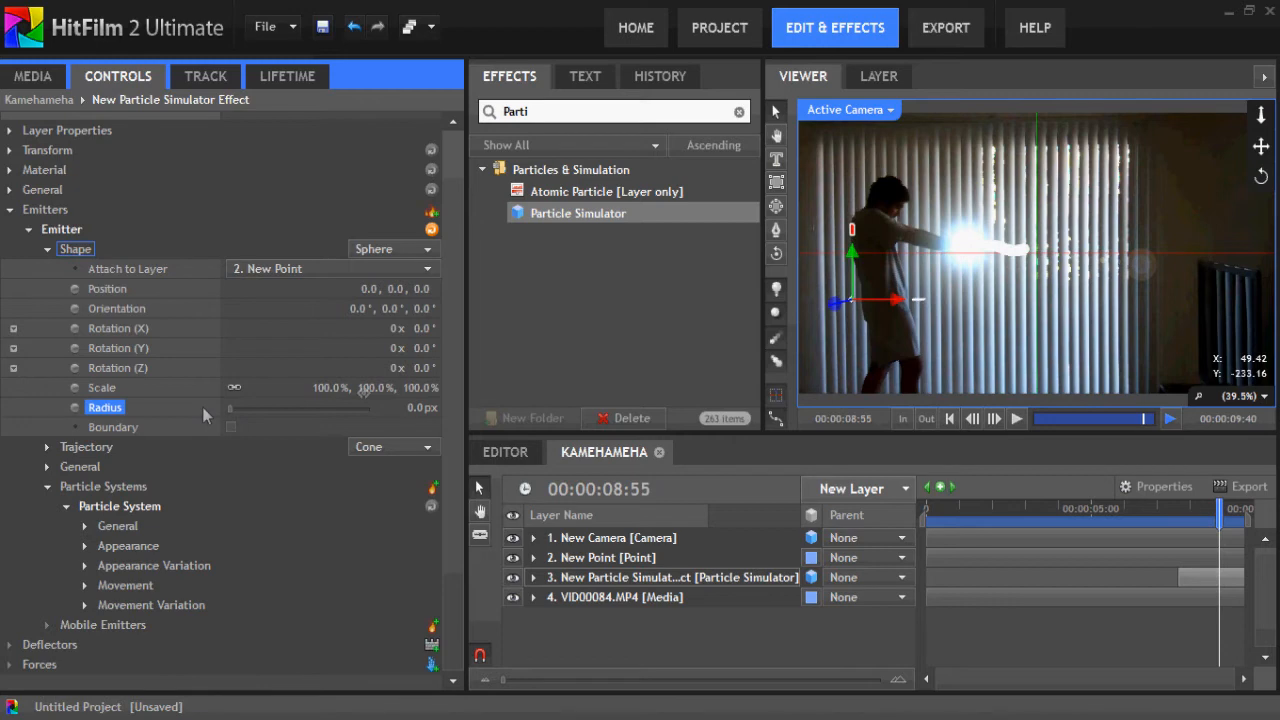
pyautogui.moveTo(415, 411); pyautogui.dragTo(465, 397)
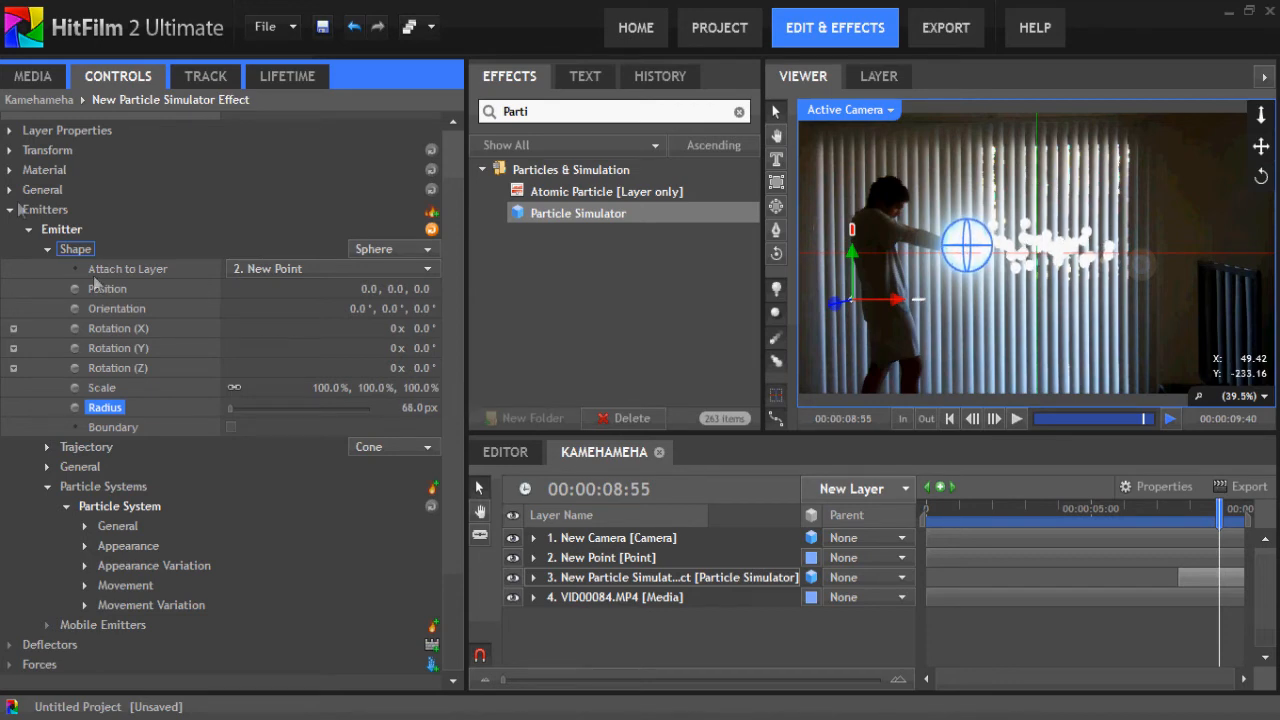
pyautogui.click(47, 250)
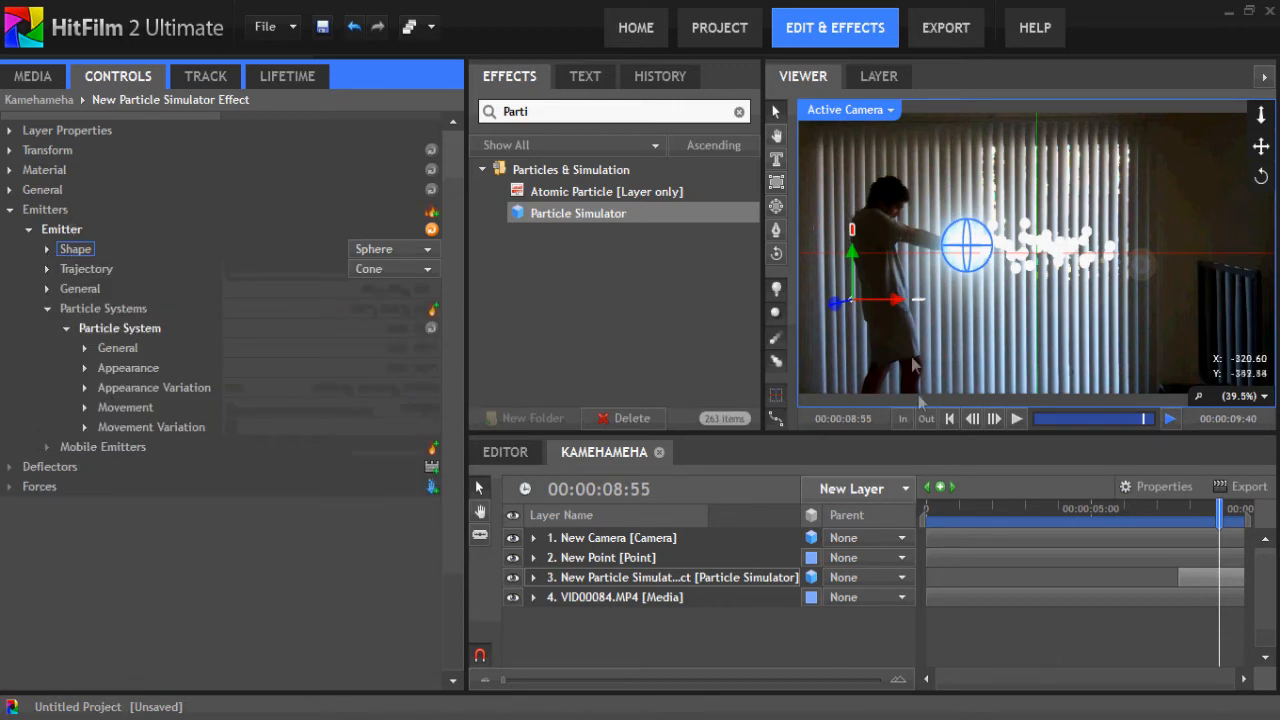
# Set the particle system's texture source to Built-In and scrub the timeline to check the textured beam.
pyautogui.click(85, 368)
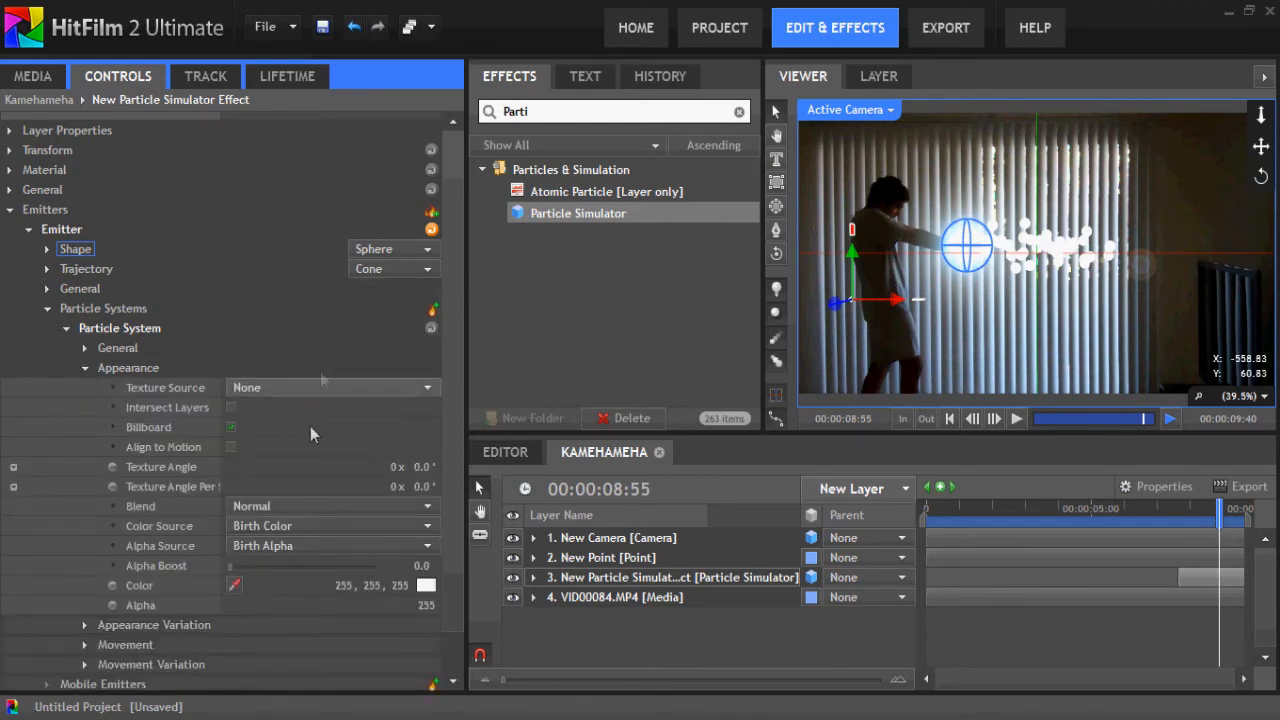
pyautogui.click(316, 392)
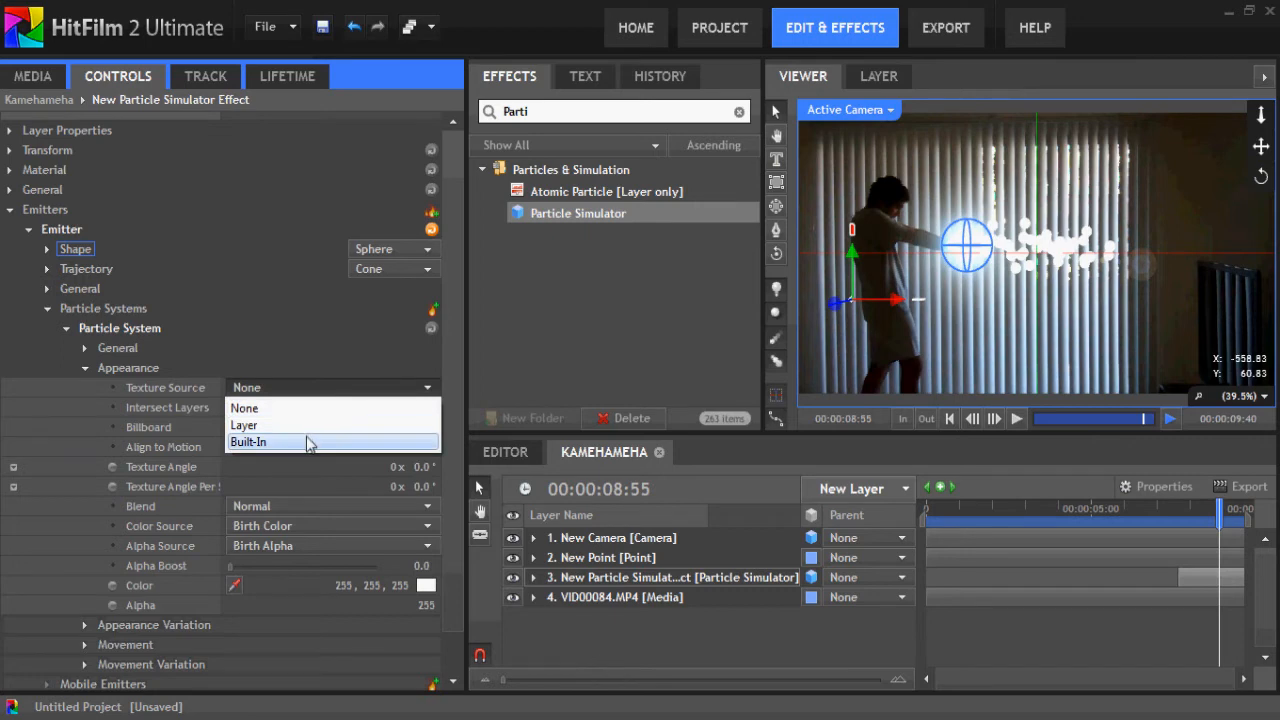
pyautogui.click(308, 443)
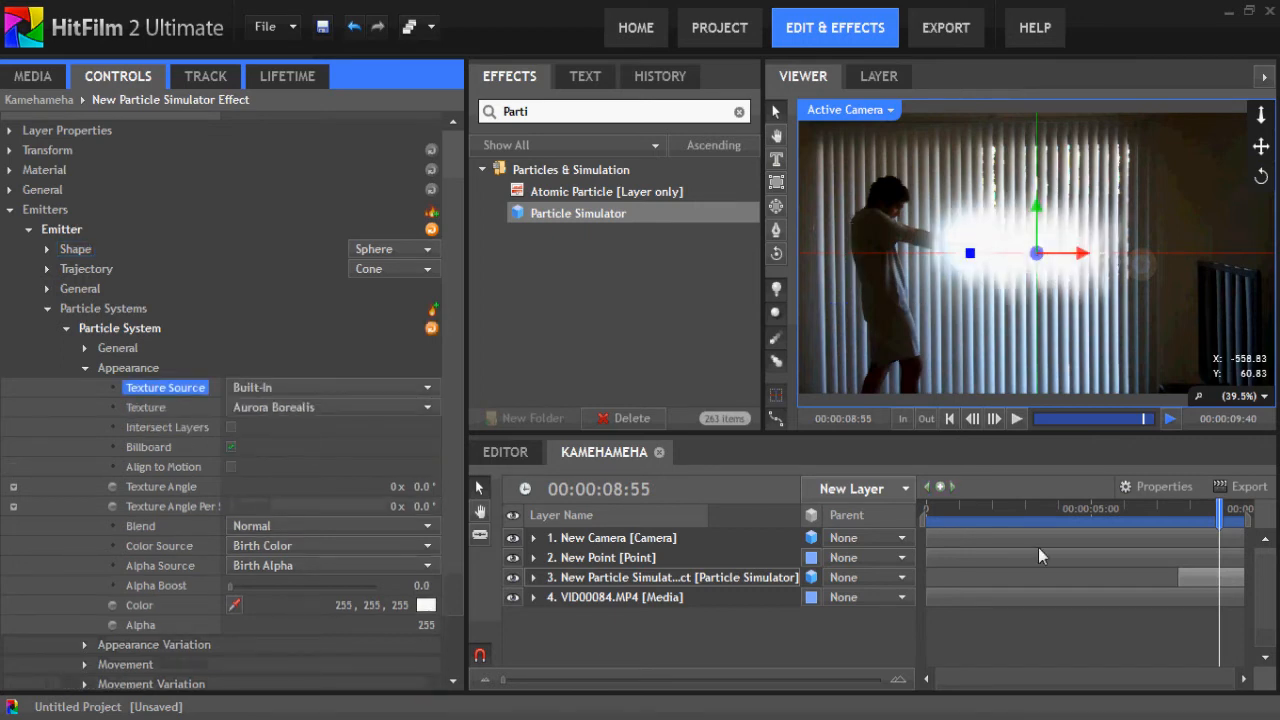
pyautogui.moveTo(982, 503); pyautogui.dragTo(1220, 511)
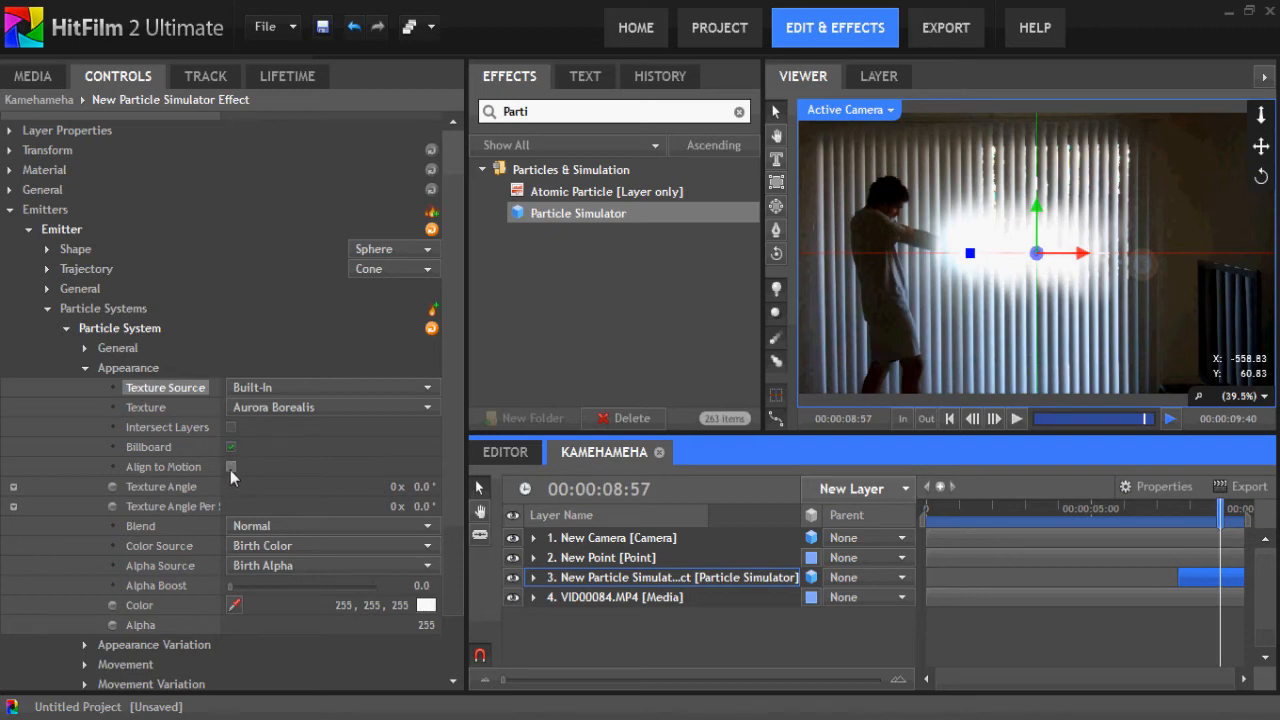
# Enable Align to Motion in the particle system's appearance, with Billboard on and Intersect Layers off.
pyautogui.click(231, 468)
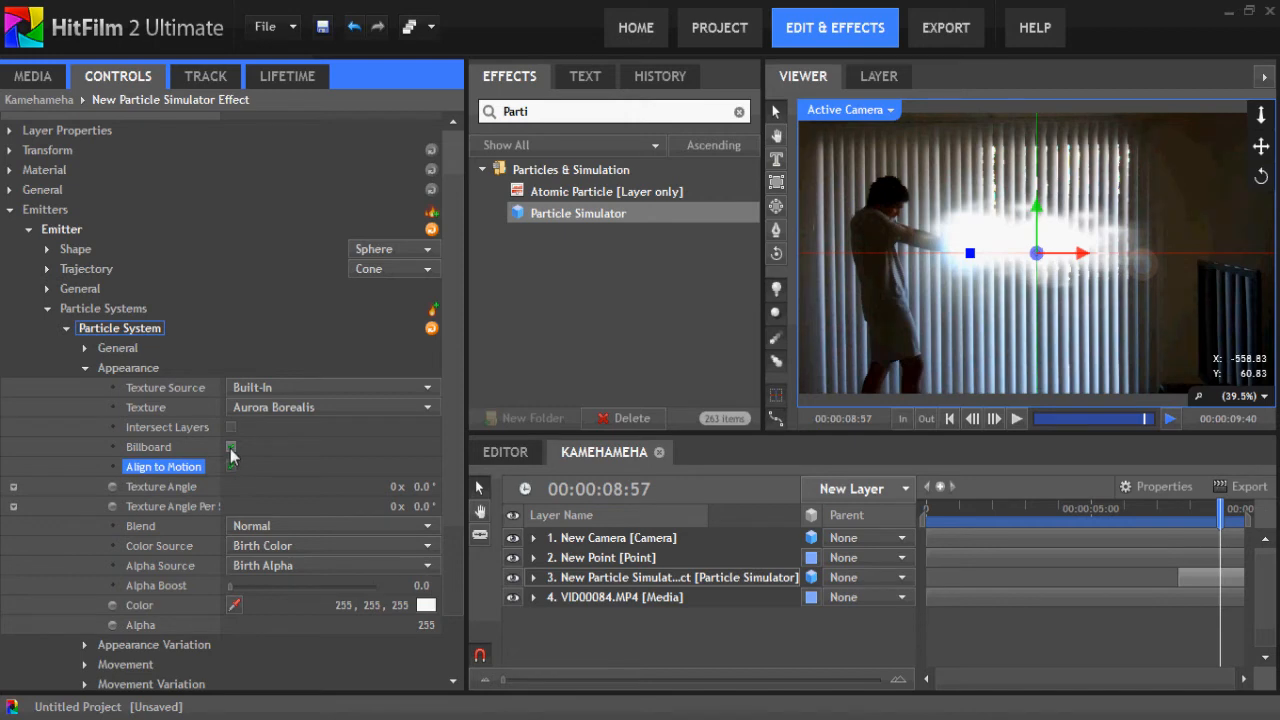
pyautogui.click(231, 448)
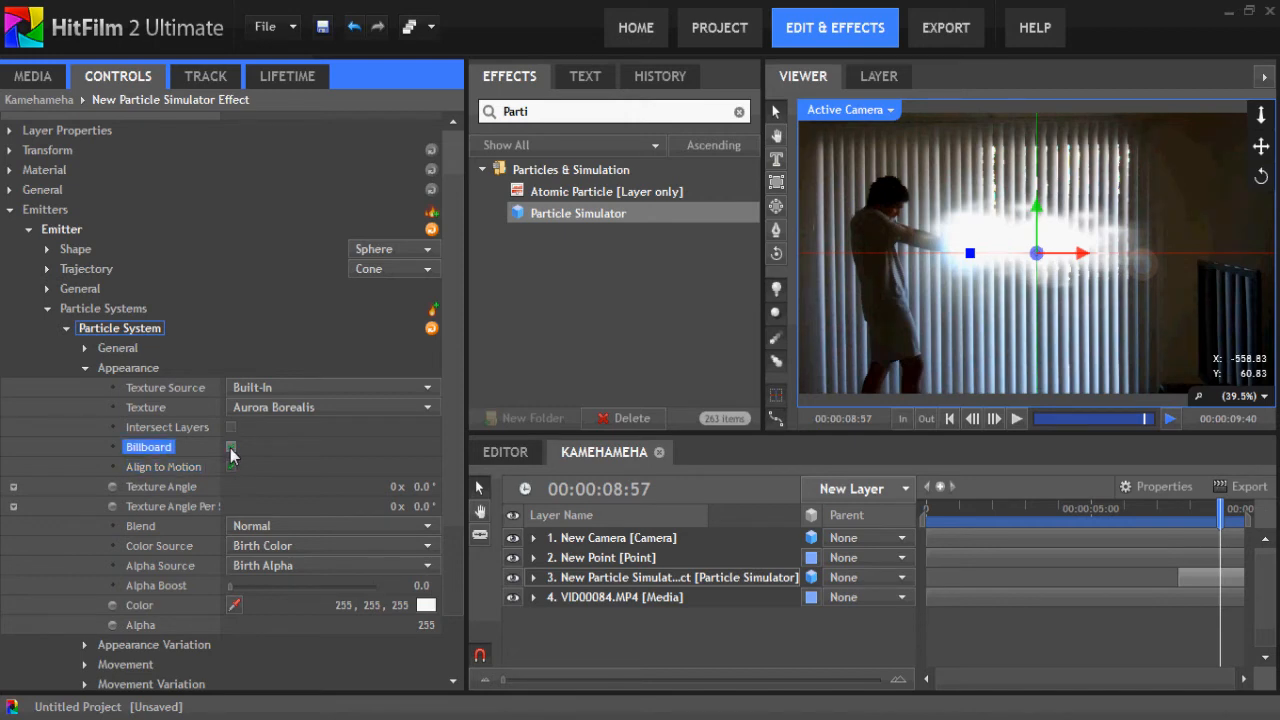
pyautogui.click(232, 428)
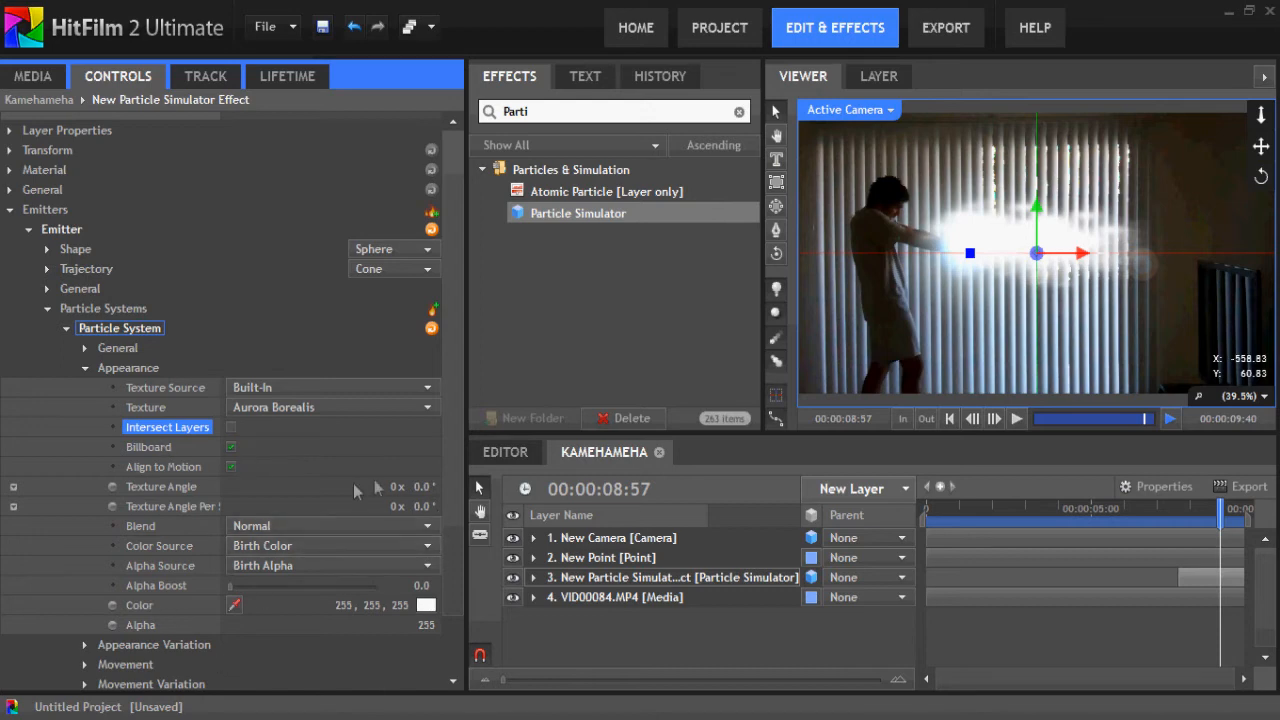
# Color the particles cyan (0, 255, 255) and set their blend mode to Add.
pyautogui.click(427, 606)
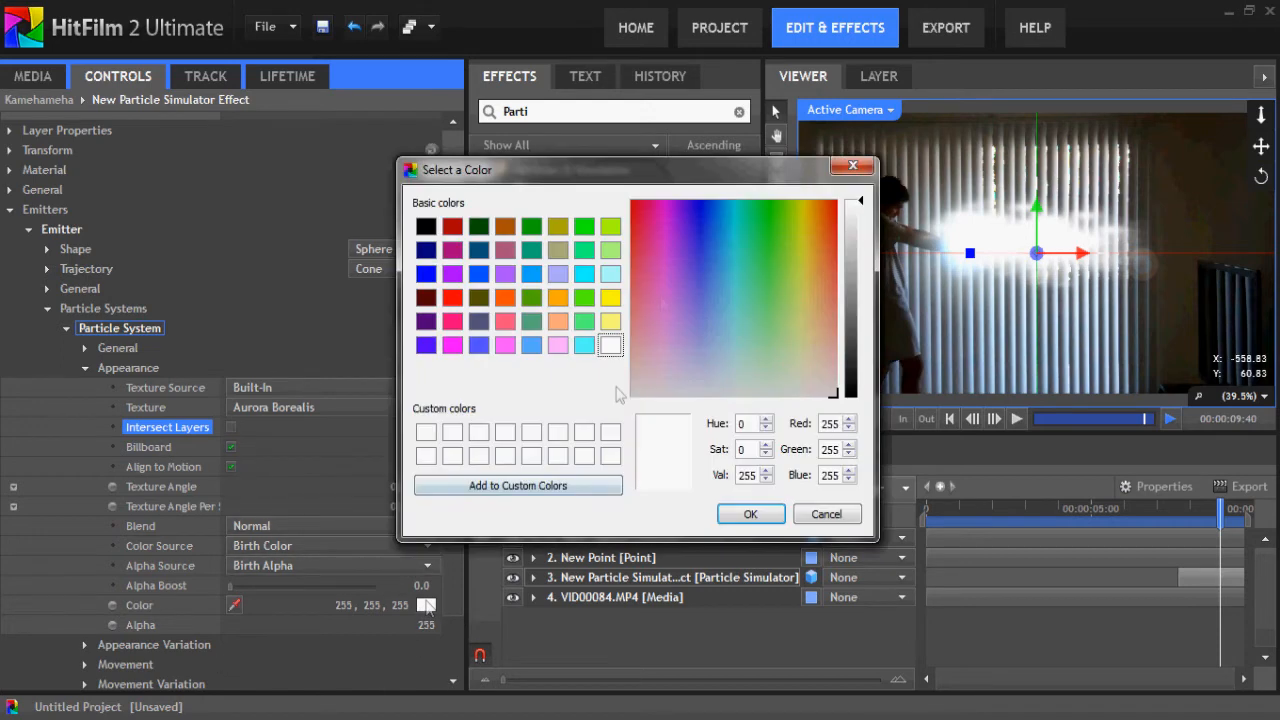
pyautogui.click(583, 277)
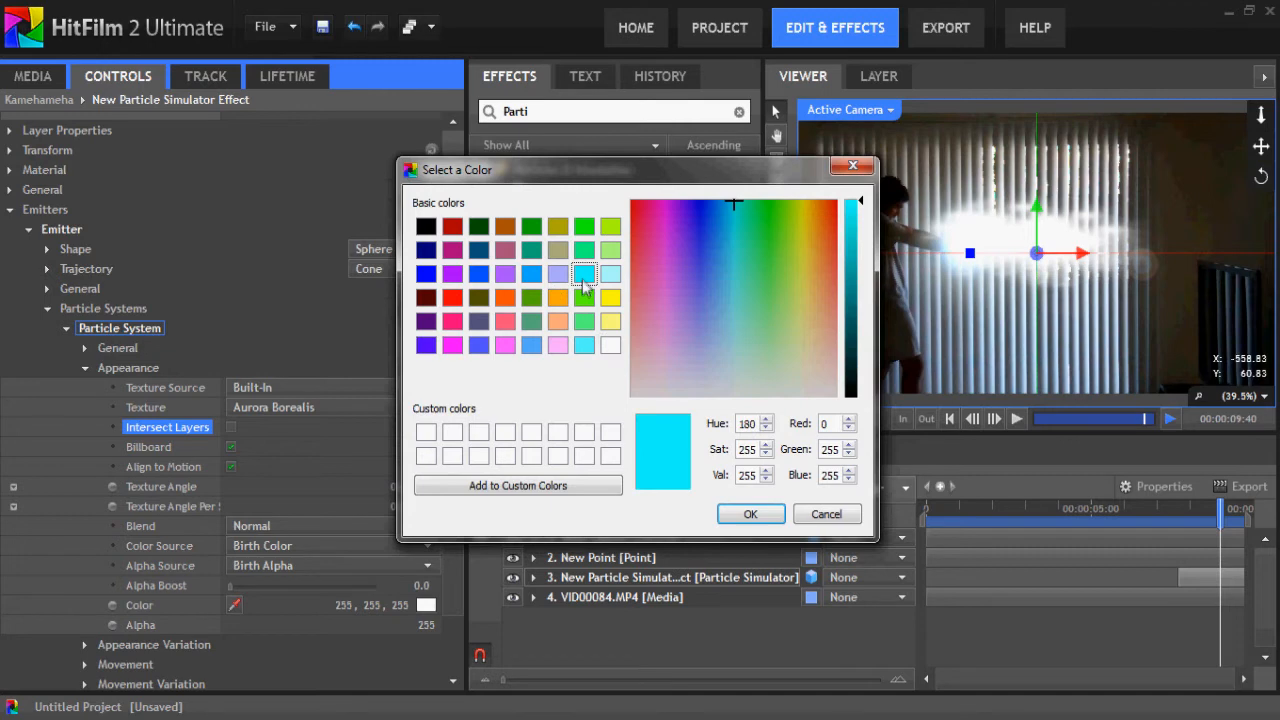
pyautogui.click(749, 513)
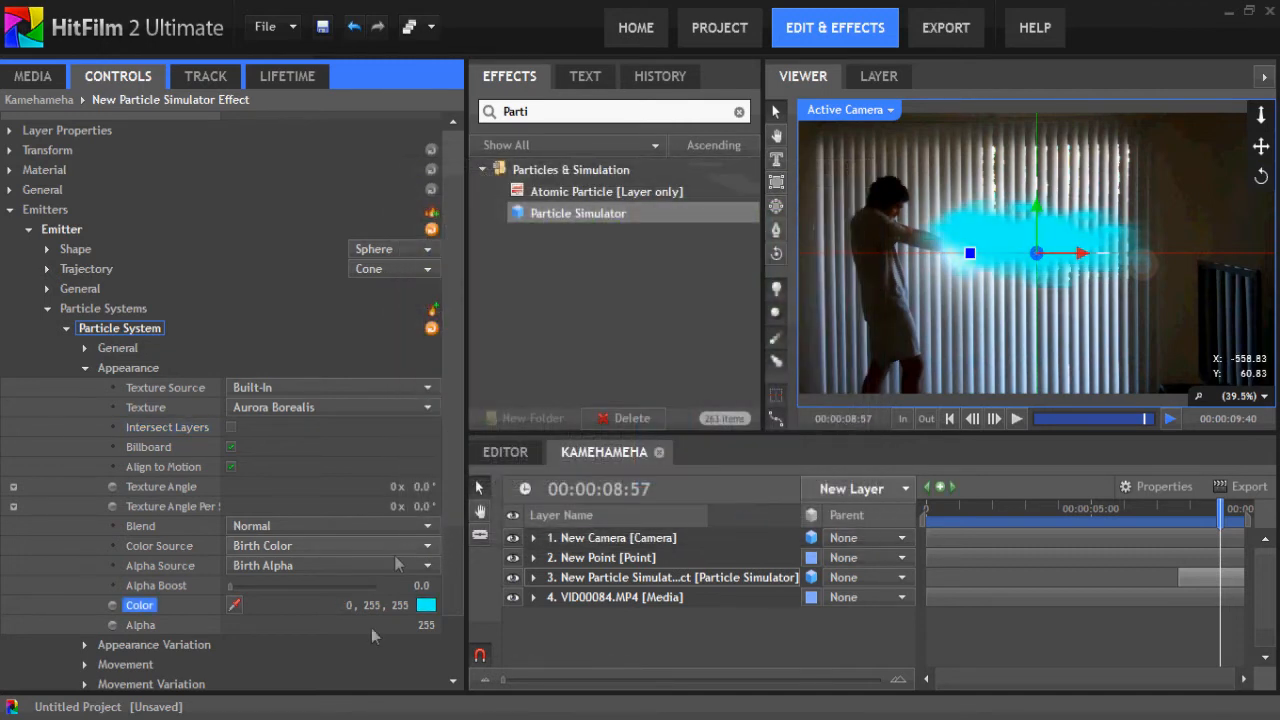
pyautogui.click(311, 527)
pyautogui.click(300, 566)
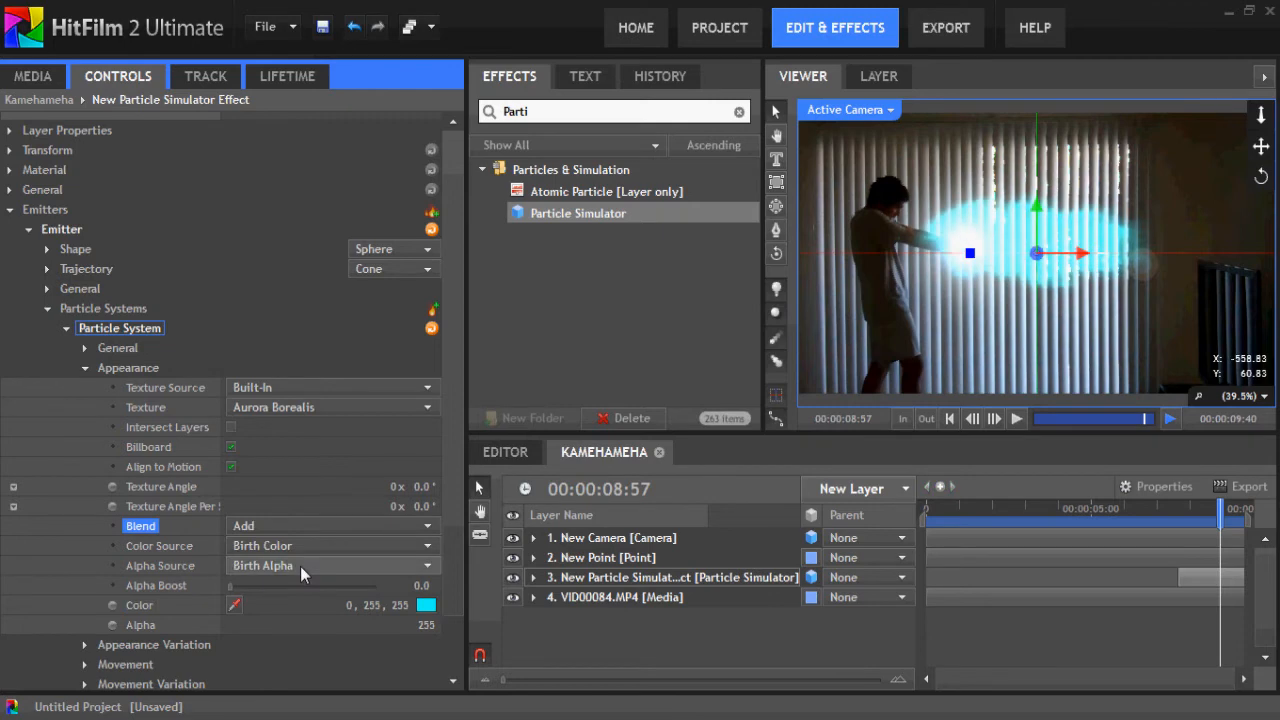
pyautogui.click(85, 368)
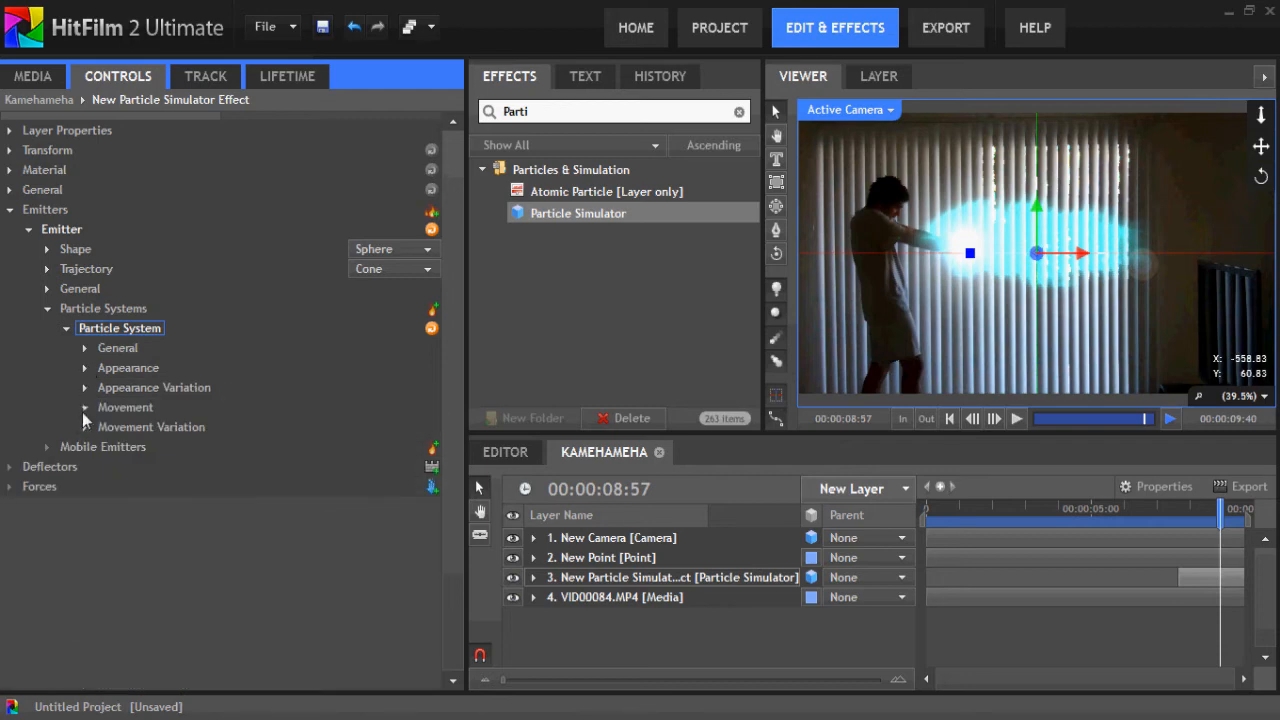
# Set the particles' life to 2.8 s and speed to 976.0, and check the beam by scrubbing to 00:00:09:02.
pyautogui.click(84, 408)
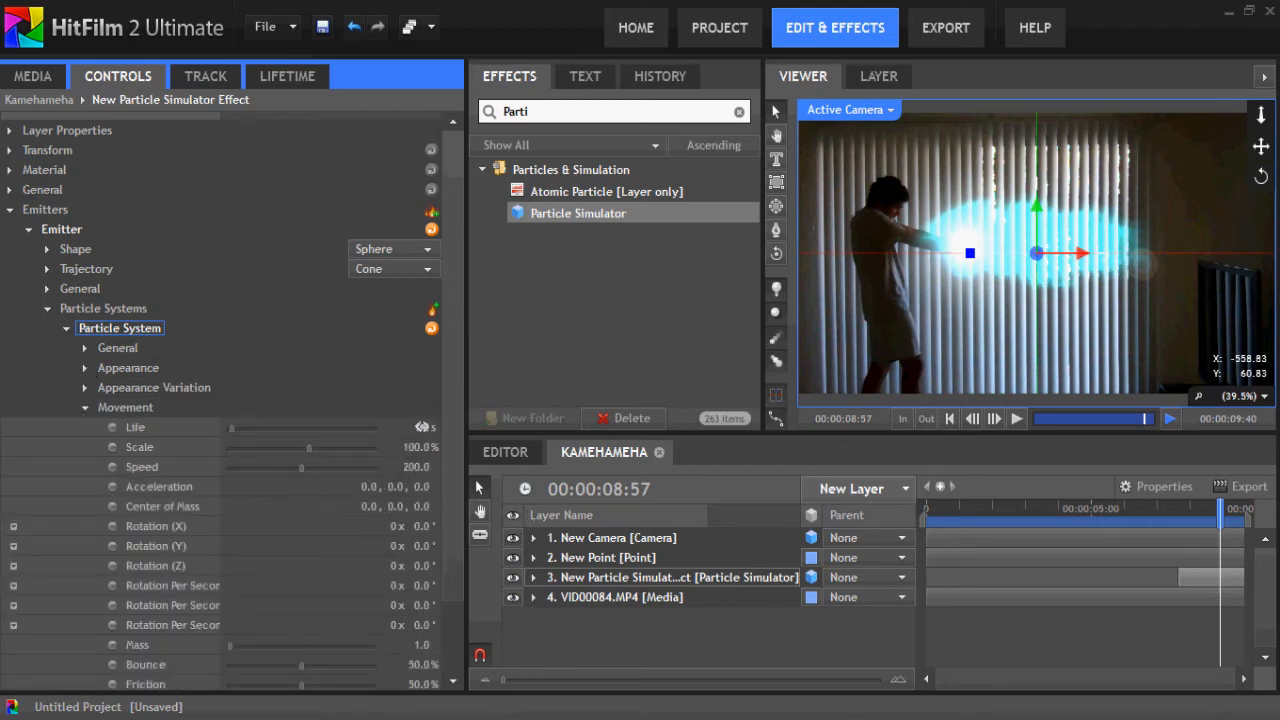
pyautogui.moveTo(421, 429); pyautogui.dragTo(425, 428)
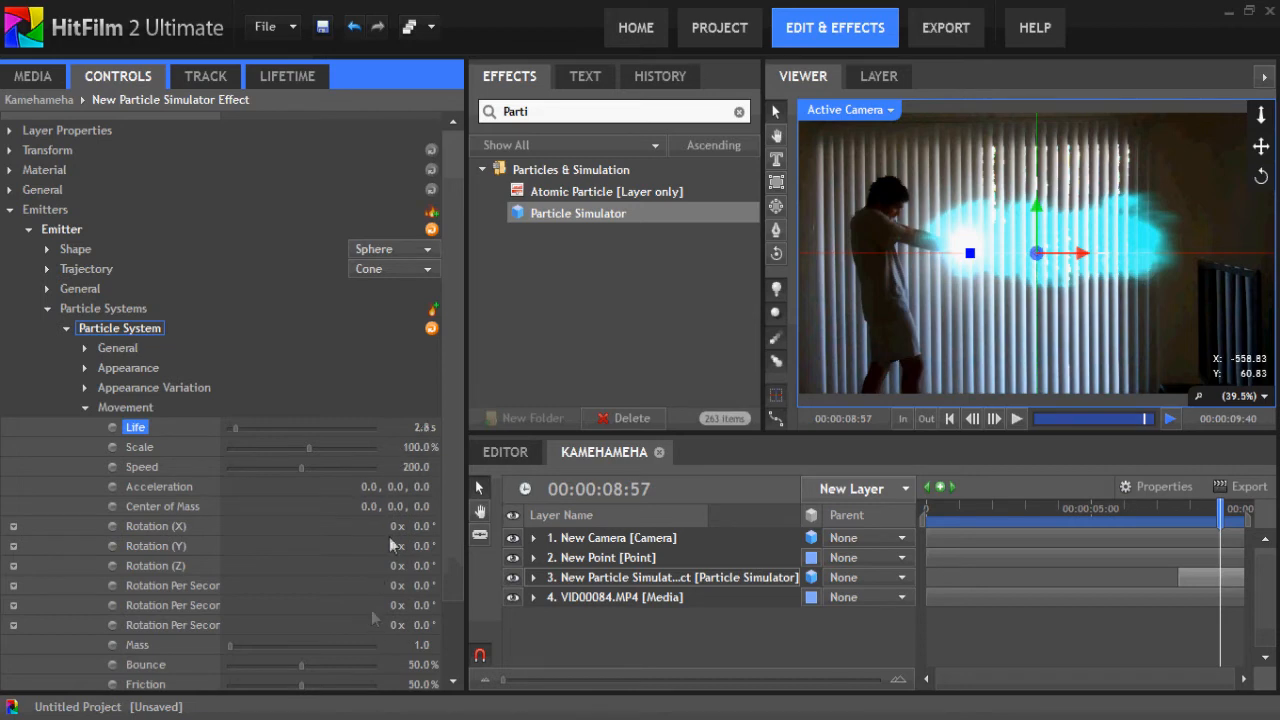
pyautogui.moveTo(410, 467); pyautogui.dragTo(481, 452)
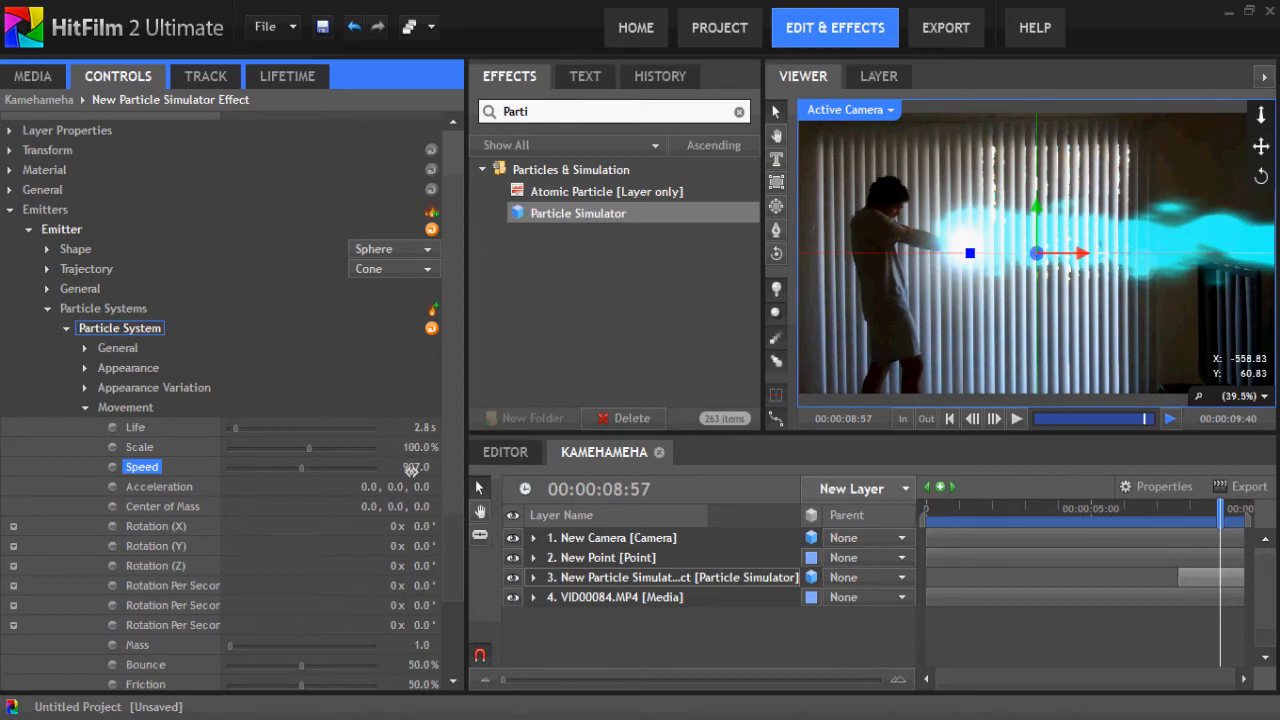
pyautogui.moveTo(418, 468); pyautogui.dragTo(447, 467)
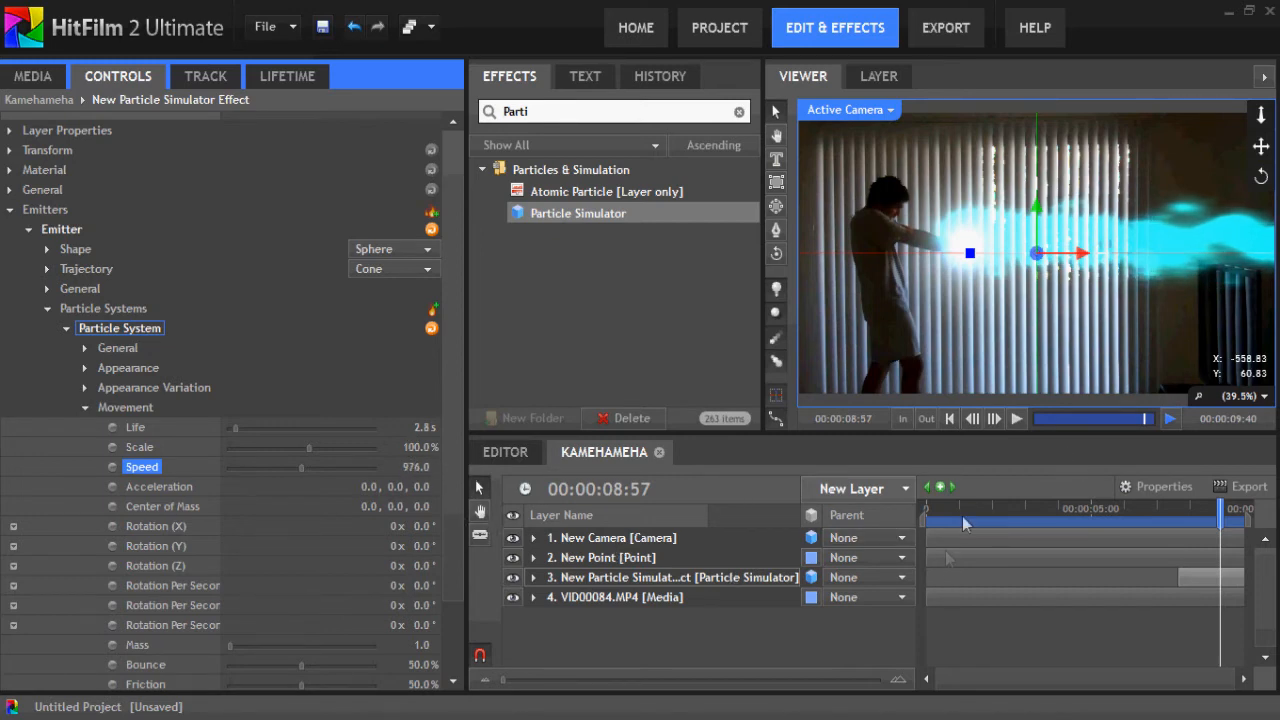
pyautogui.click(1186, 509)
pyautogui.moveTo(1186, 509); pyautogui.dragTo(1222, 509)
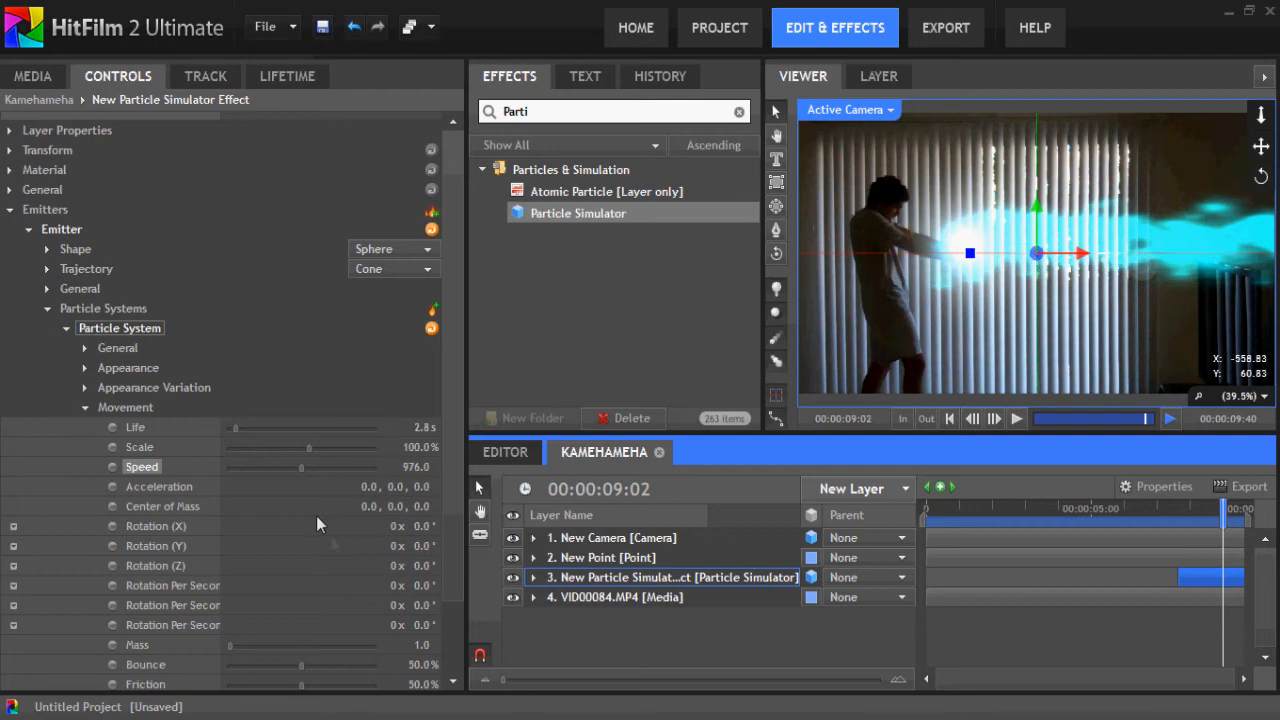
# Set the particles' scale to 140.0% and their acceleration to 1039.0, -62.0, 0.0.
pyautogui.click(419, 448)
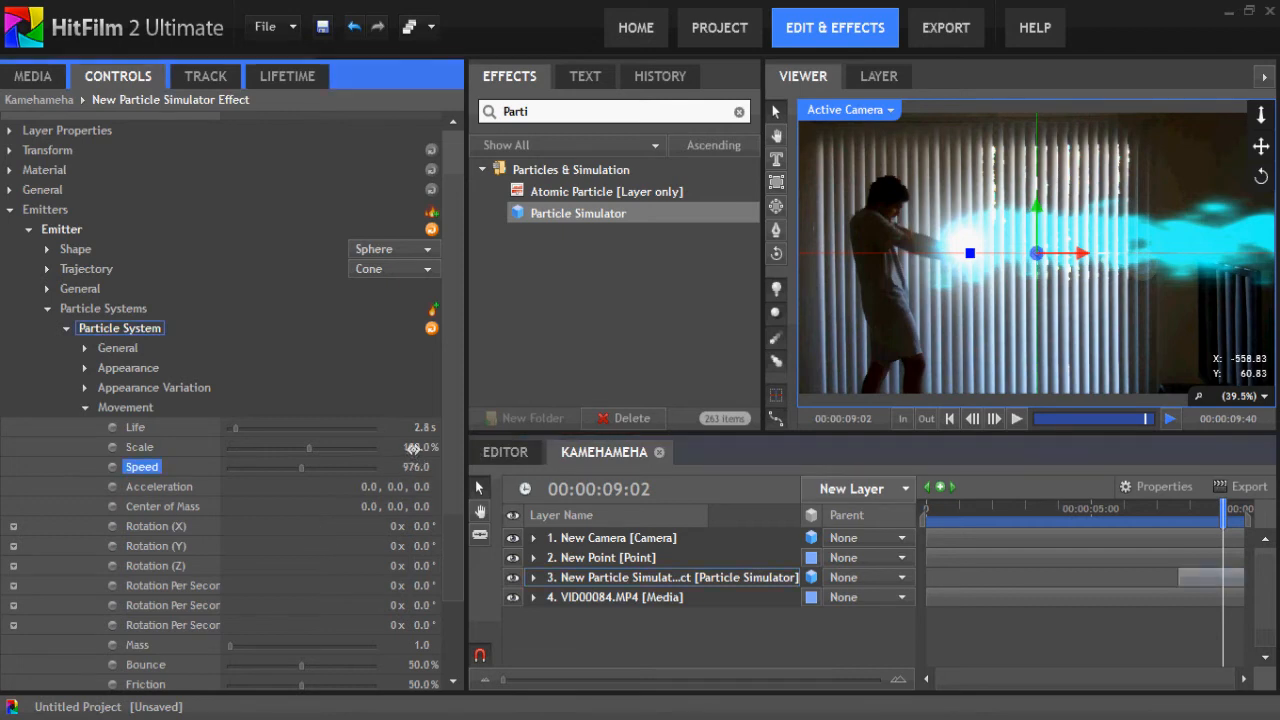
pyautogui.moveTo(419, 448); pyautogui.dragTo(442, 441)
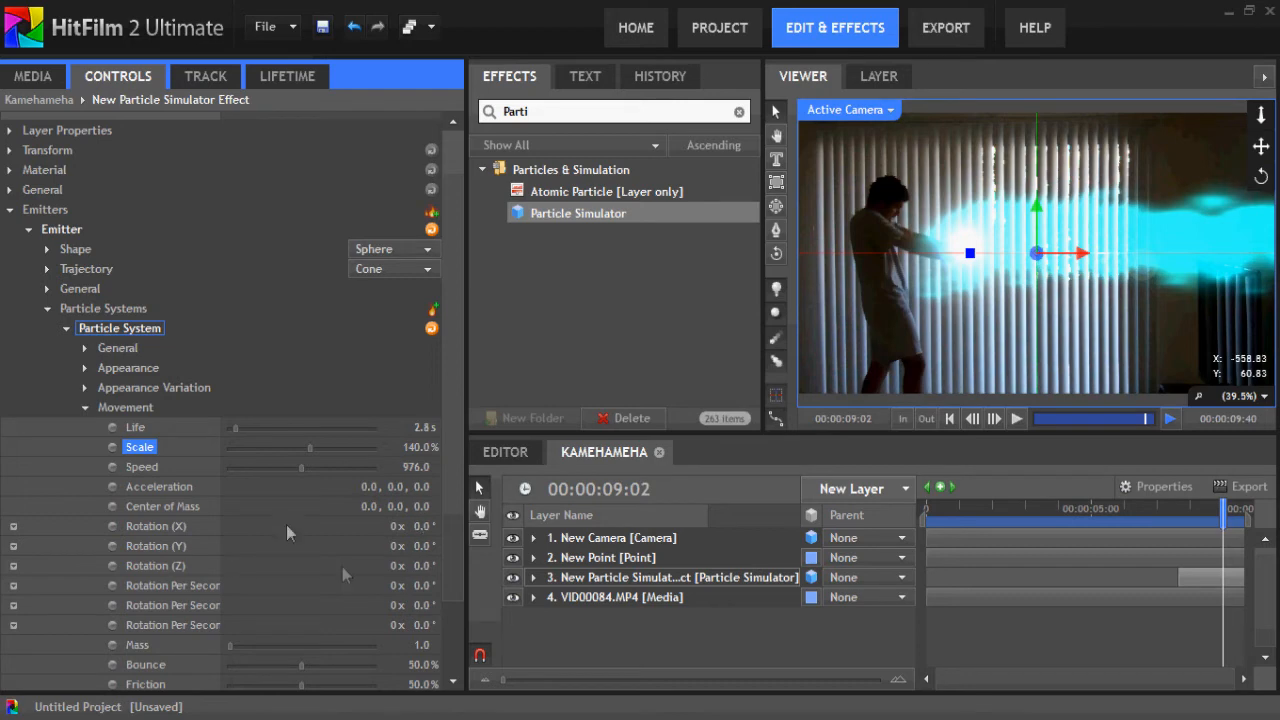
pyautogui.moveTo(396, 487); pyautogui.dragTo(316, 467)
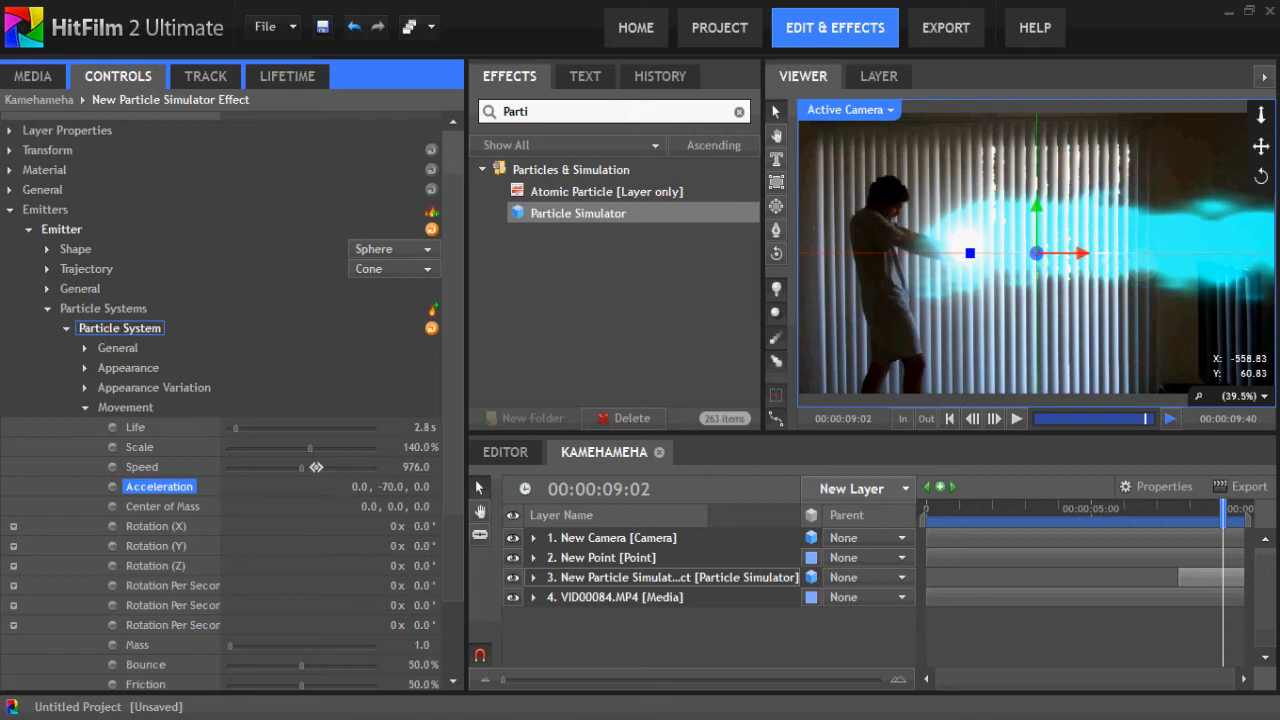
pyautogui.moveTo(371, 486); pyautogui.dragTo(1276, 432)
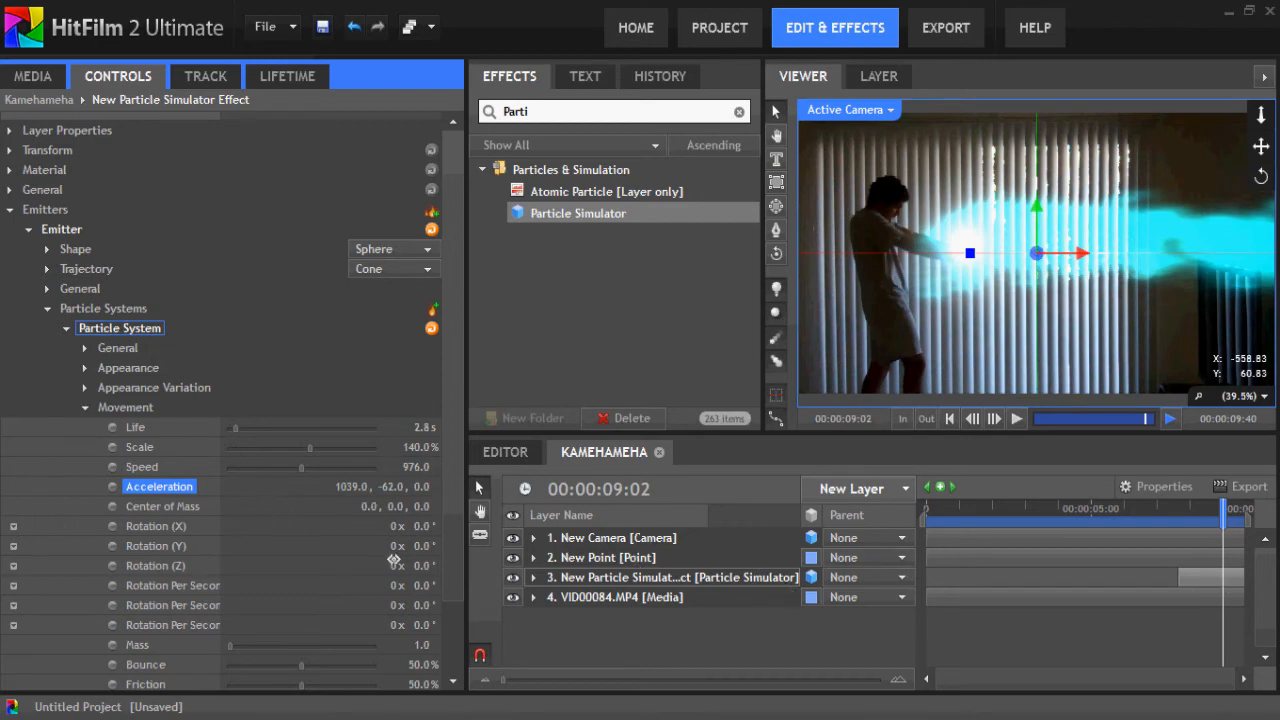
pyautogui.click(85, 409)
# Rename the particle system as Blue.
pyautogui.click(80, 329)
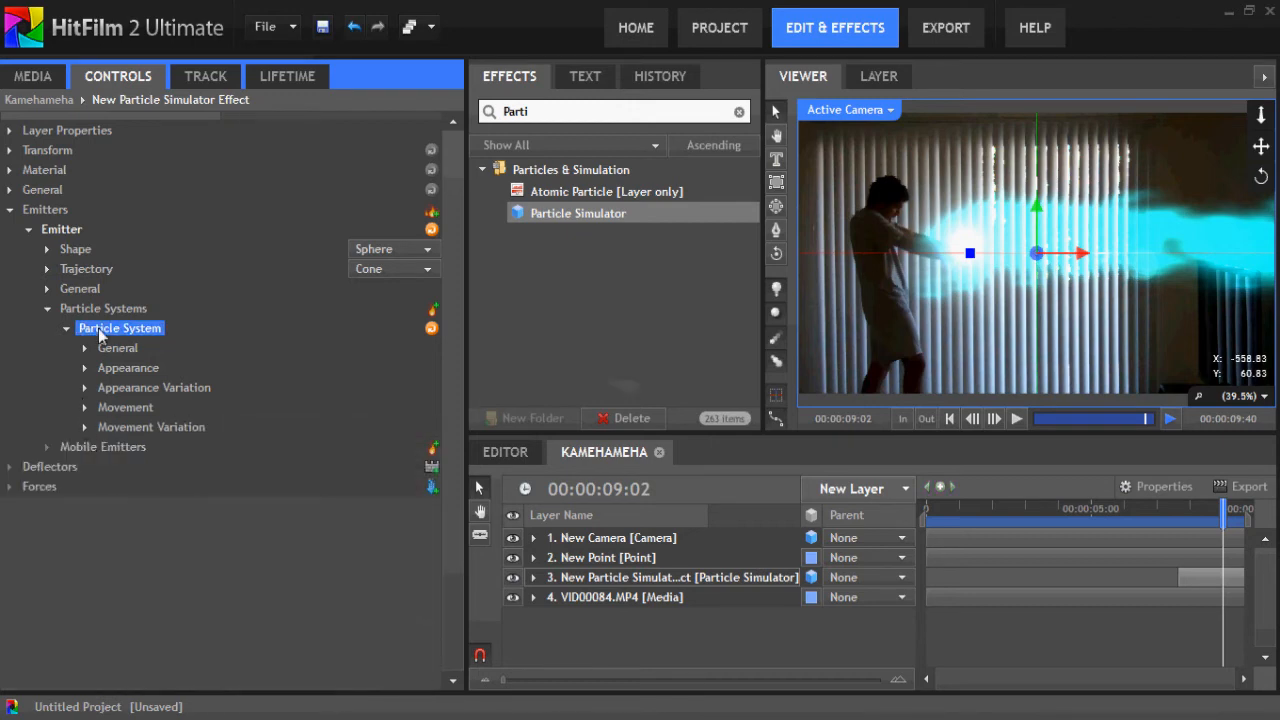
pyautogui.rightClick(108, 330)
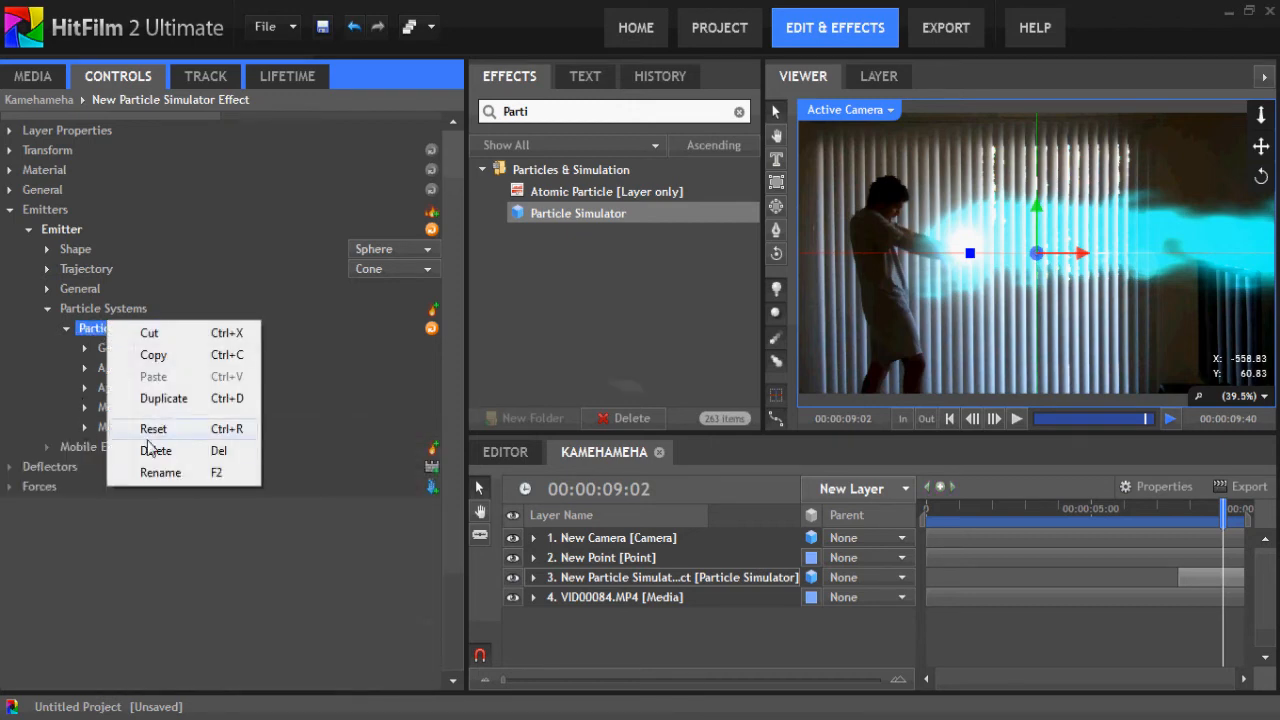
pyautogui.click(148, 479)
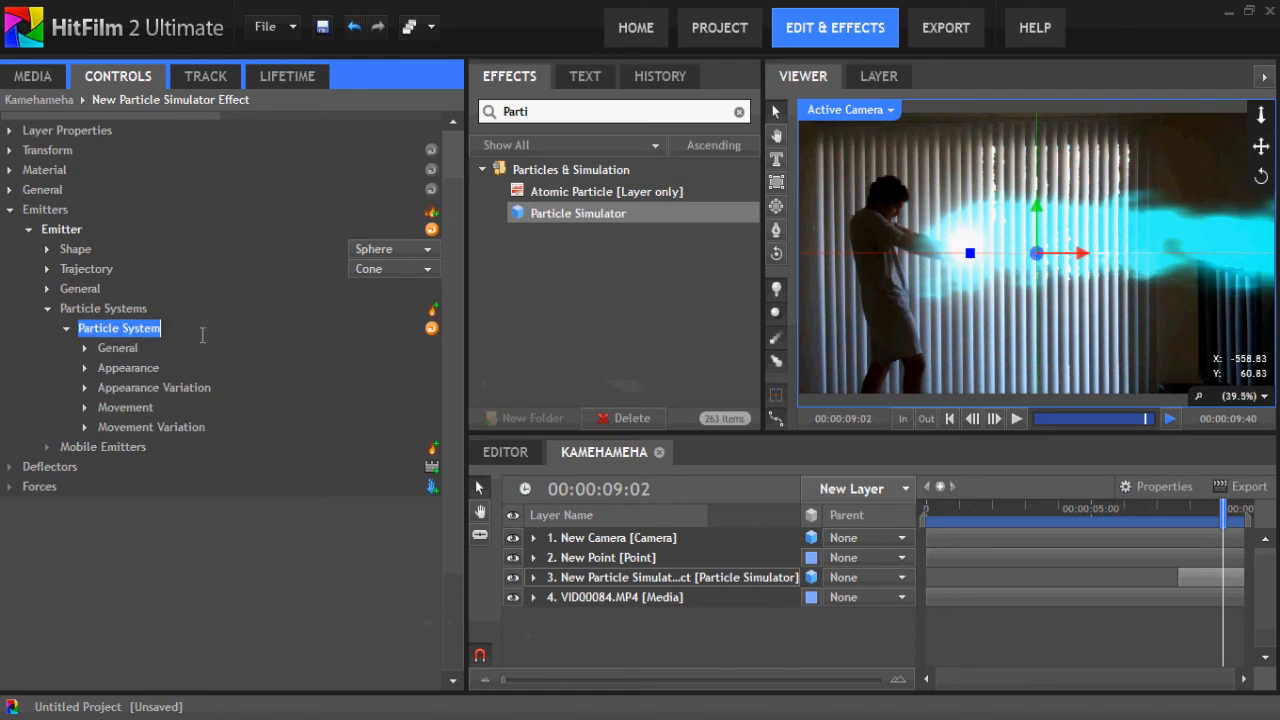
pyautogui.write('Blue')
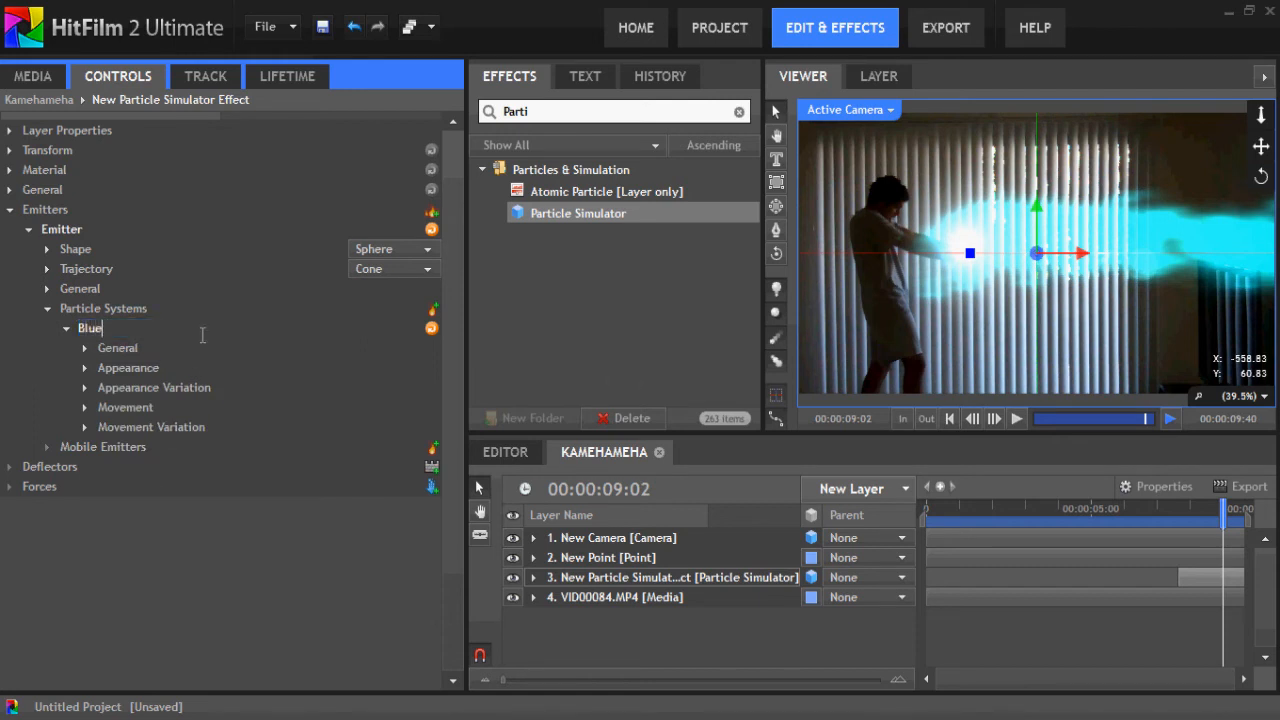
pyautogui.press('Return')
# Duplicate the Blue particle system and rename the upper copy as White.
pyautogui.hotkey('ctrl', 'd')
pyautogui.moveTo(90, 447); pyautogui.dragTo(105, 331)
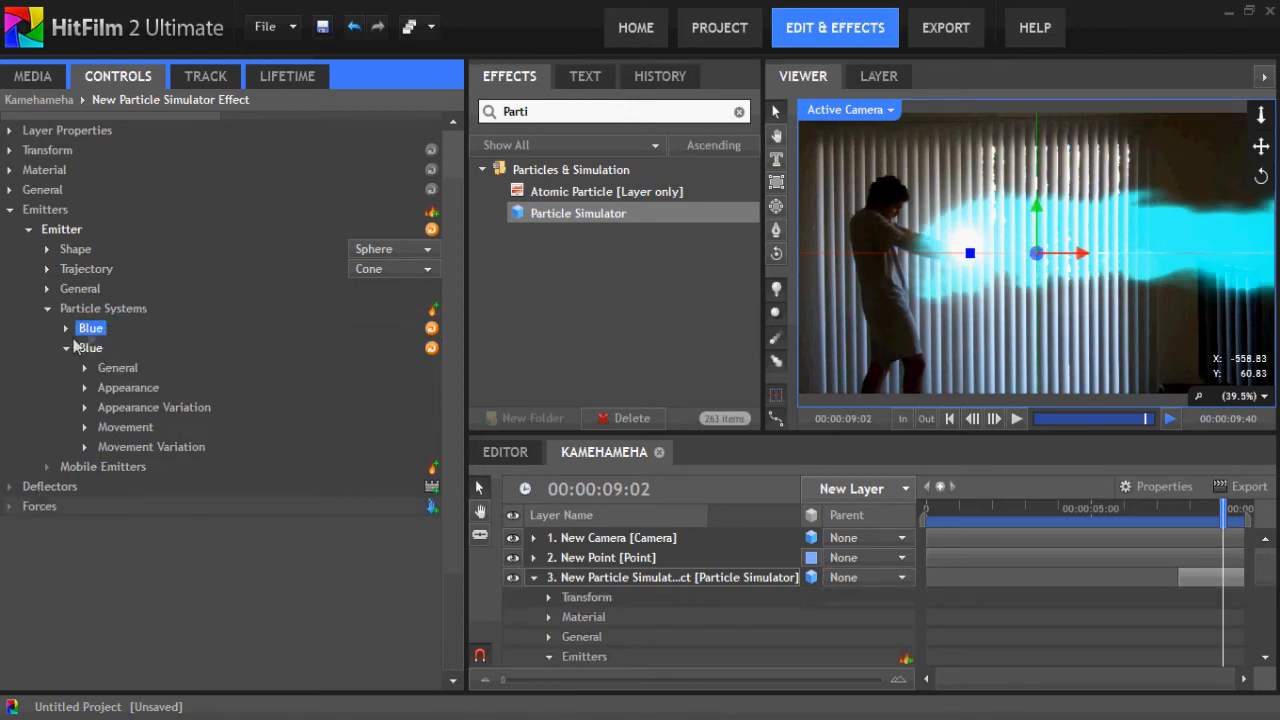
pyautogui.rightClick(92, 333)
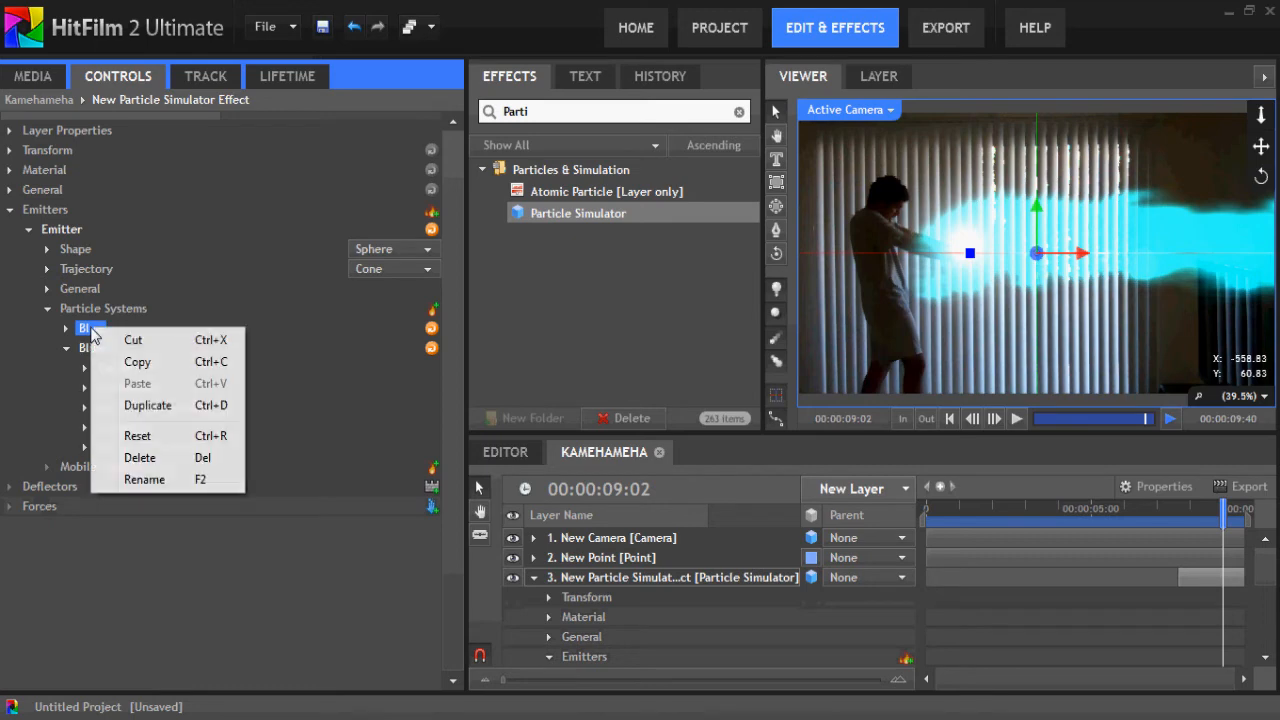
pyautogui.click(126, 477)
pyautogui.write('White')
# Change the color of the White particle system to white (255, 255, 255).
pyautogui.click(66, 328)
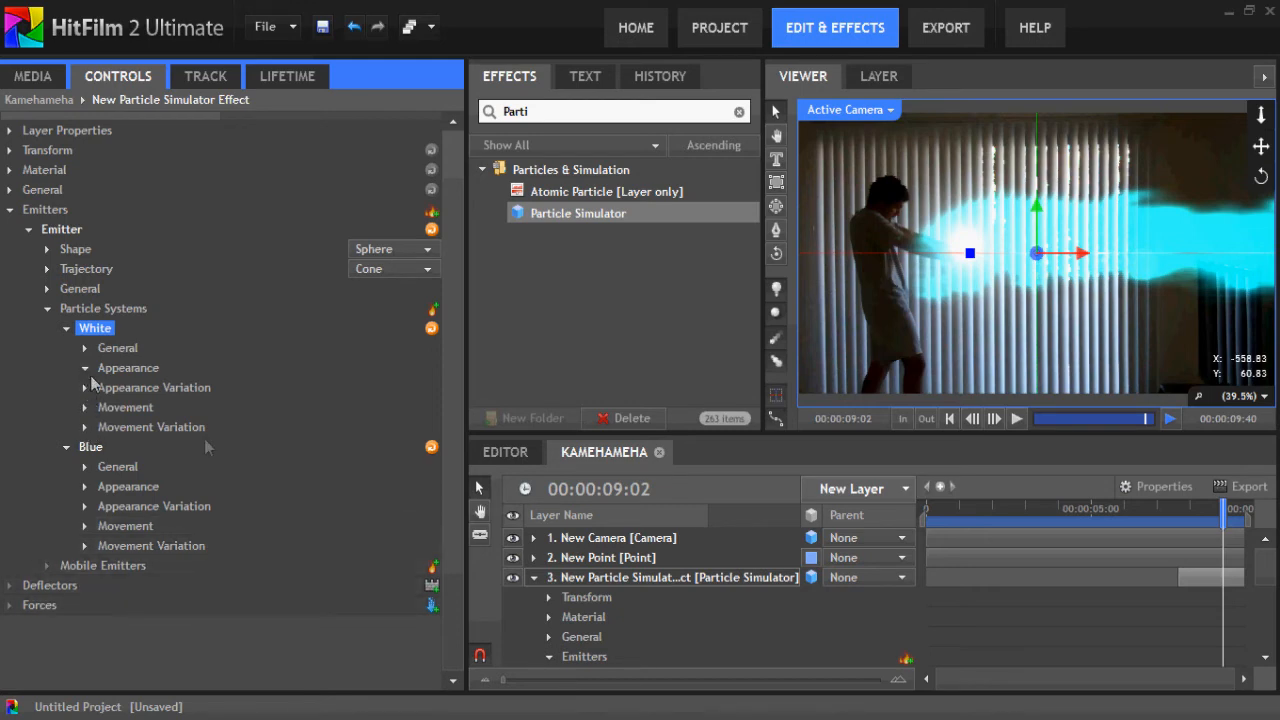
pyautogui.click(424, 606)
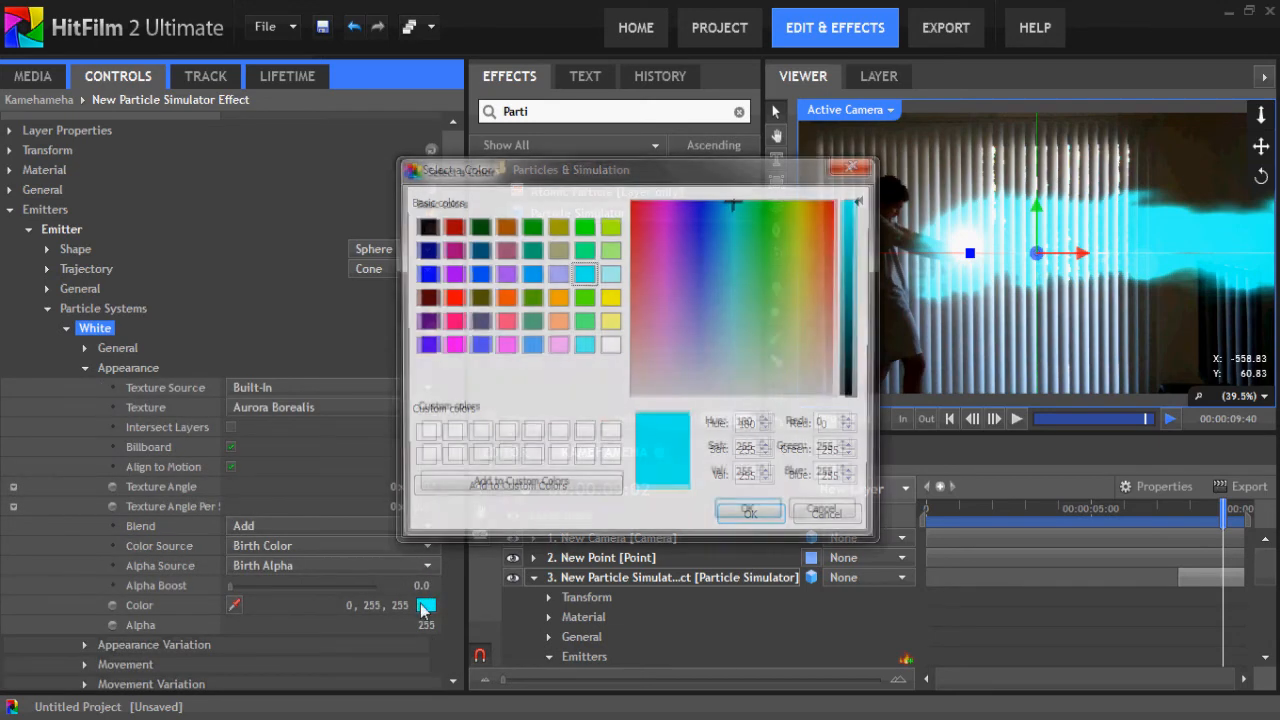
pyautogui.click(610, 345)
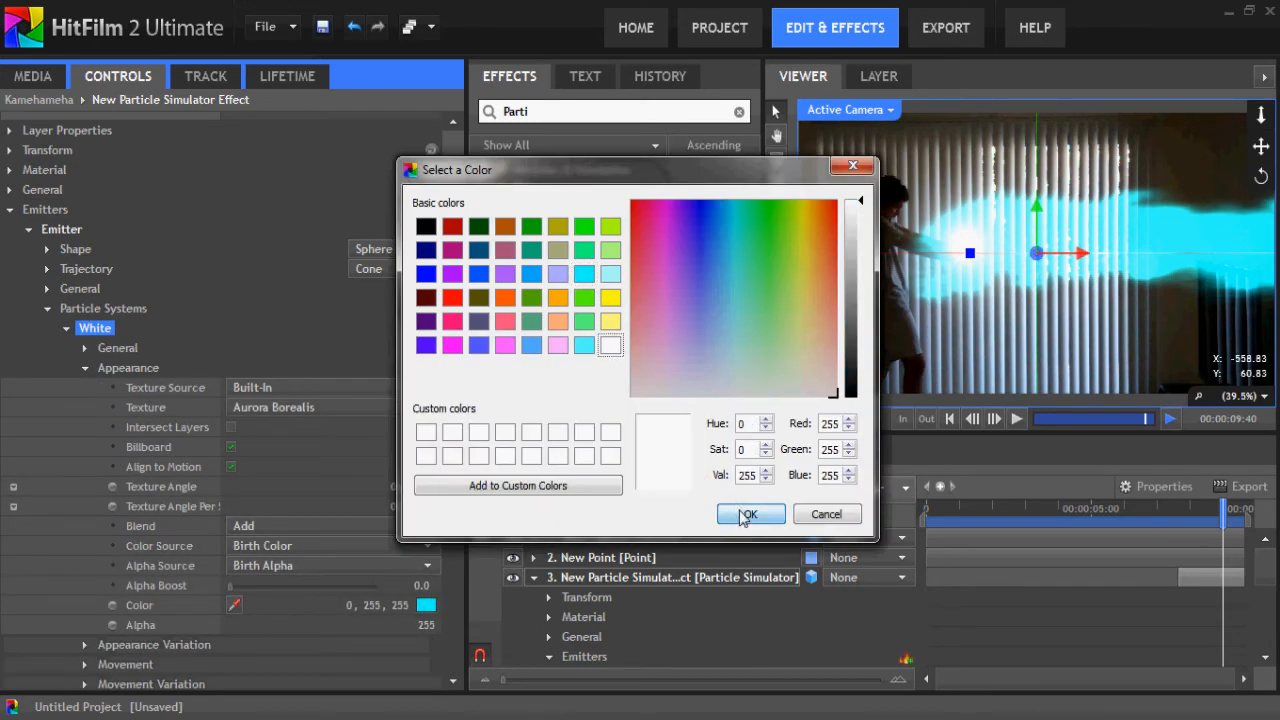
pyautogui.click(745, 514)
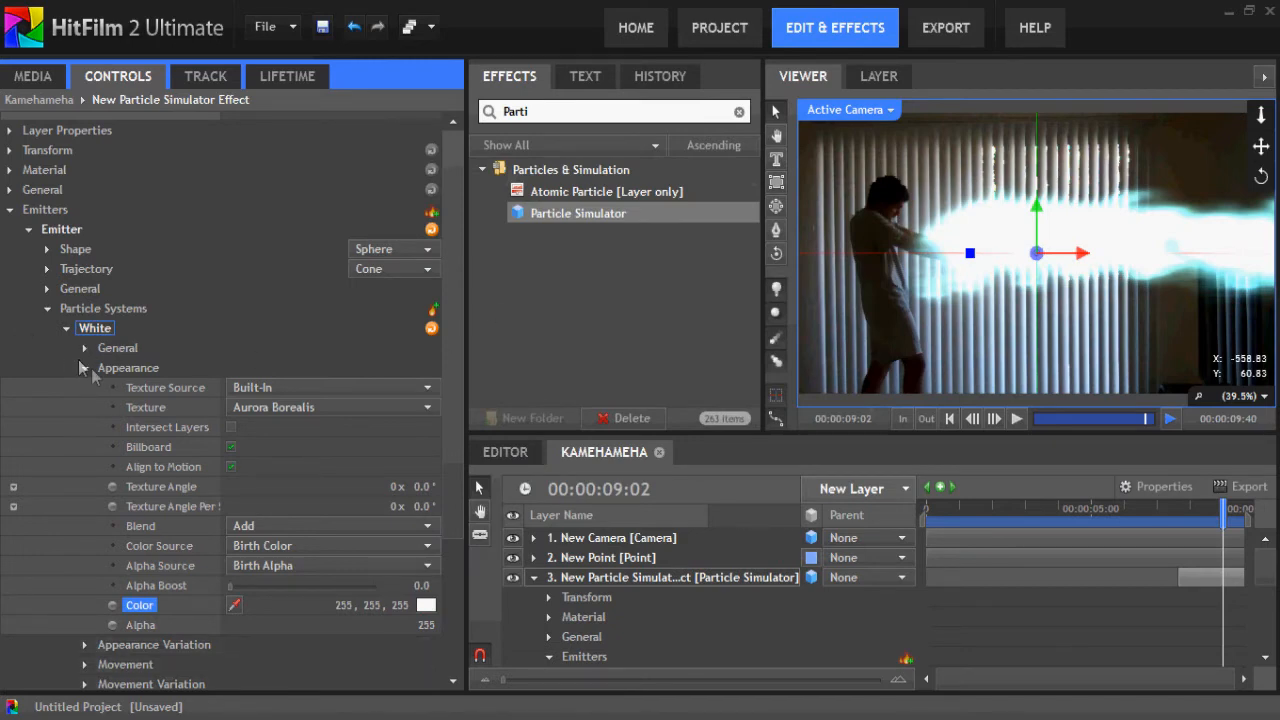
pyautogui.click(67, 332)
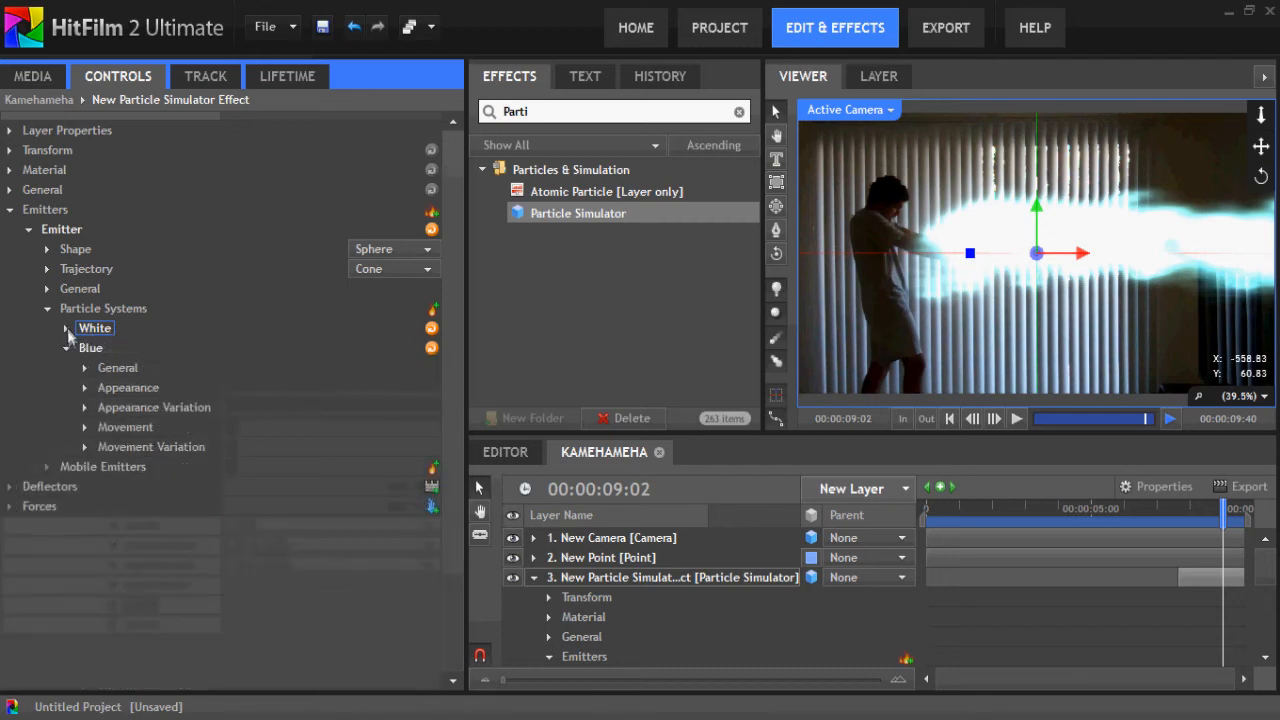
# Add a force to the particle simulator with an X rotation of 92.0° and a strength of 100.0%.
pyautogui.click(430, 507)
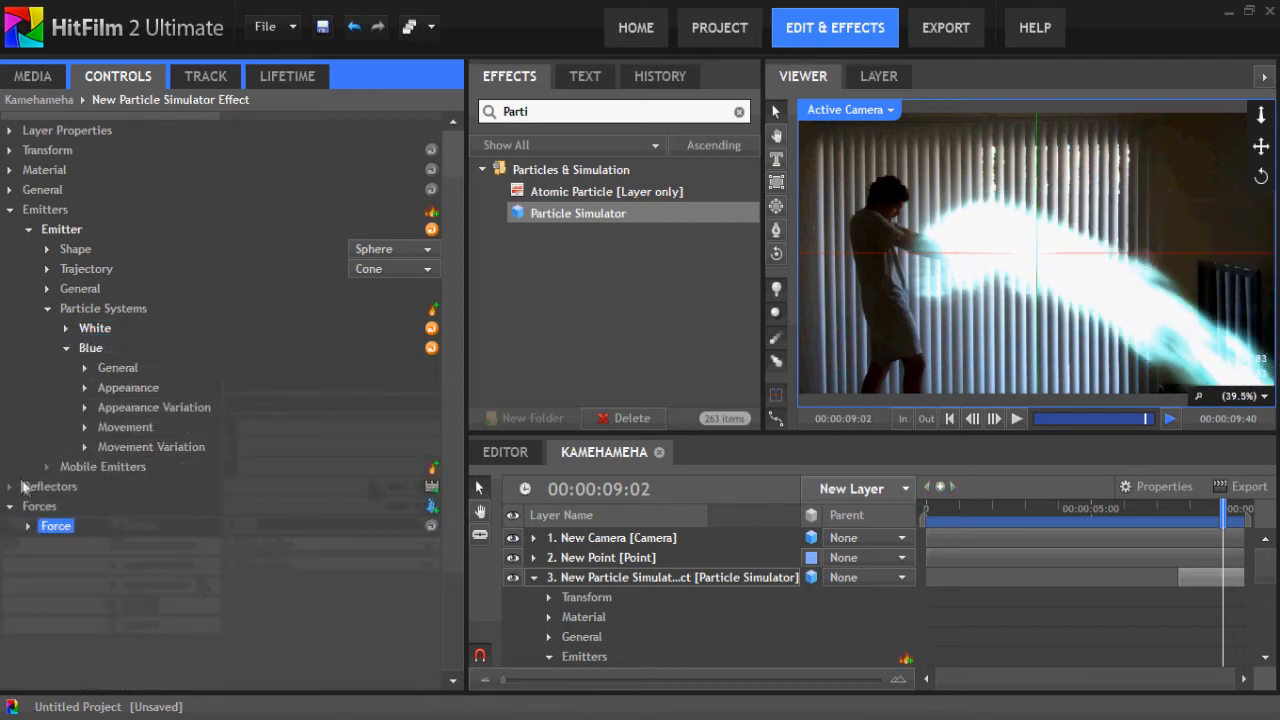
pyautogui.click(28, 526)
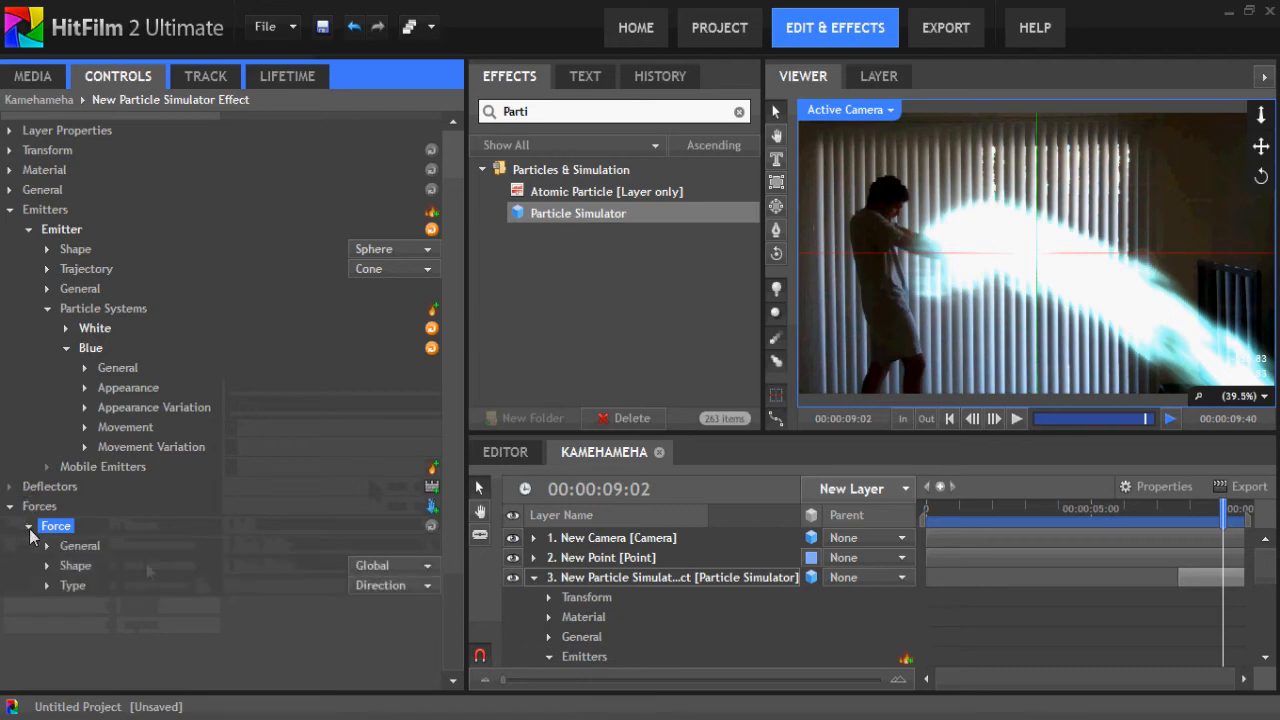
pyautogui.click(49, 586)
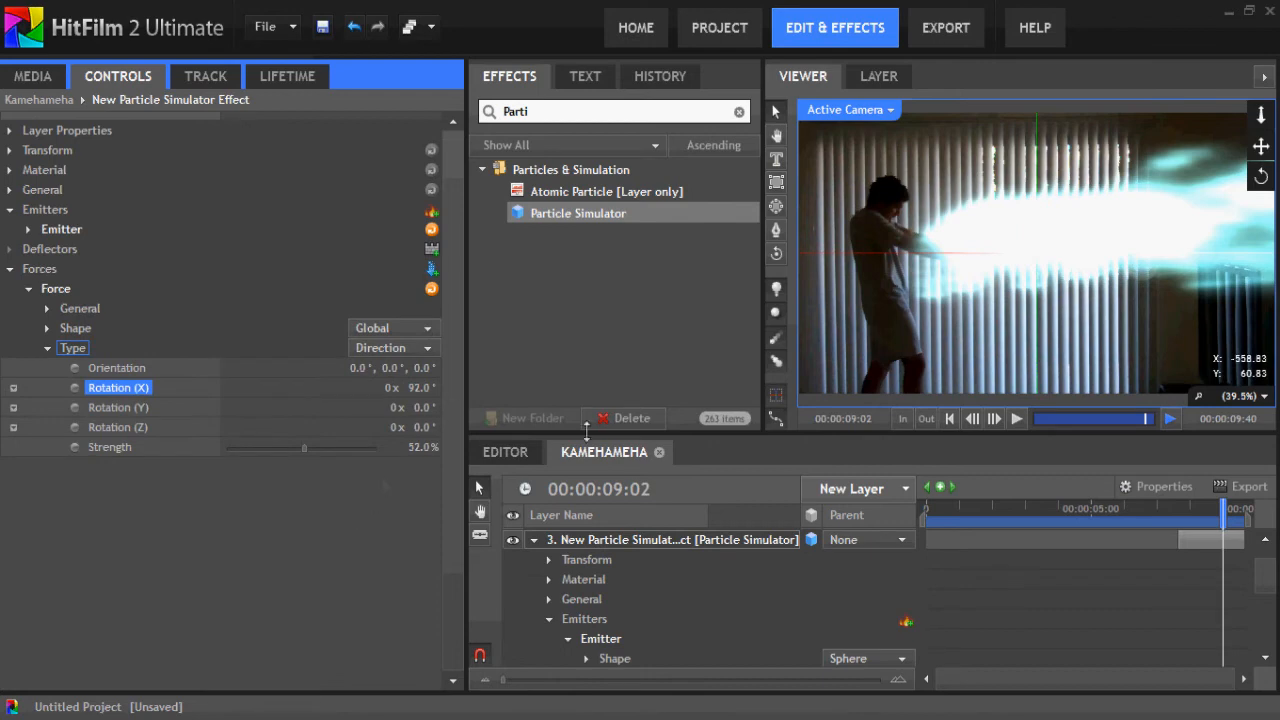
pyautogui.moveTo(405, 449); pyautogui.dragTo(467, 452)
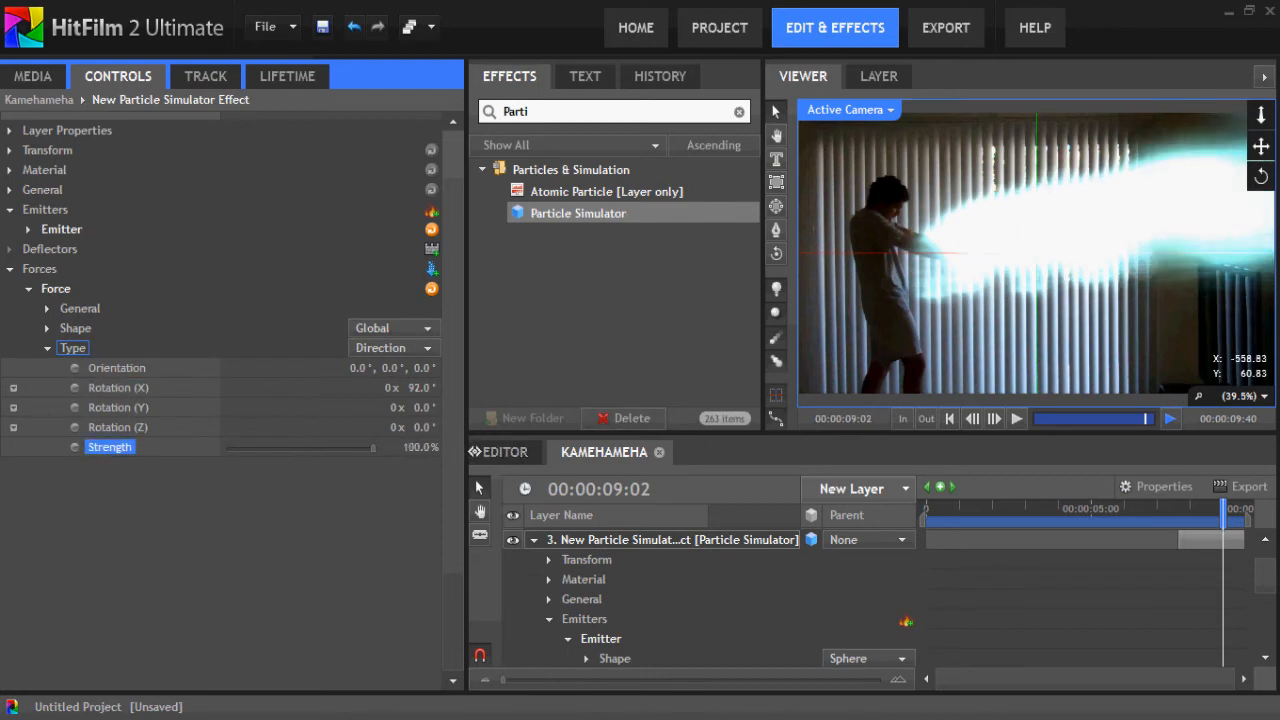
# Set the force's X rotation to 89.0° and lower its strength to roughly a quarter of full.
pyautogui.moveTo(416, 390); pyautogui.dragTo(413, 387)
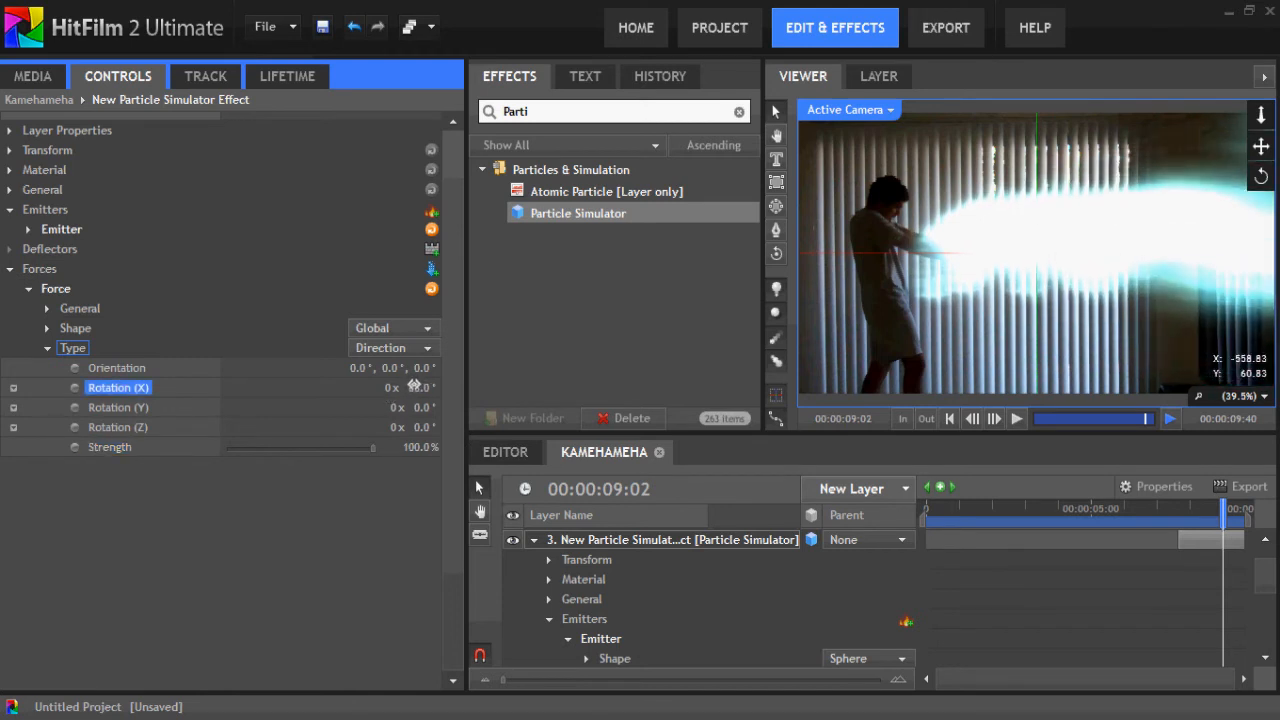
pyautogui.moveTo(418, 447); pyautogui.dragTo(329, 428)
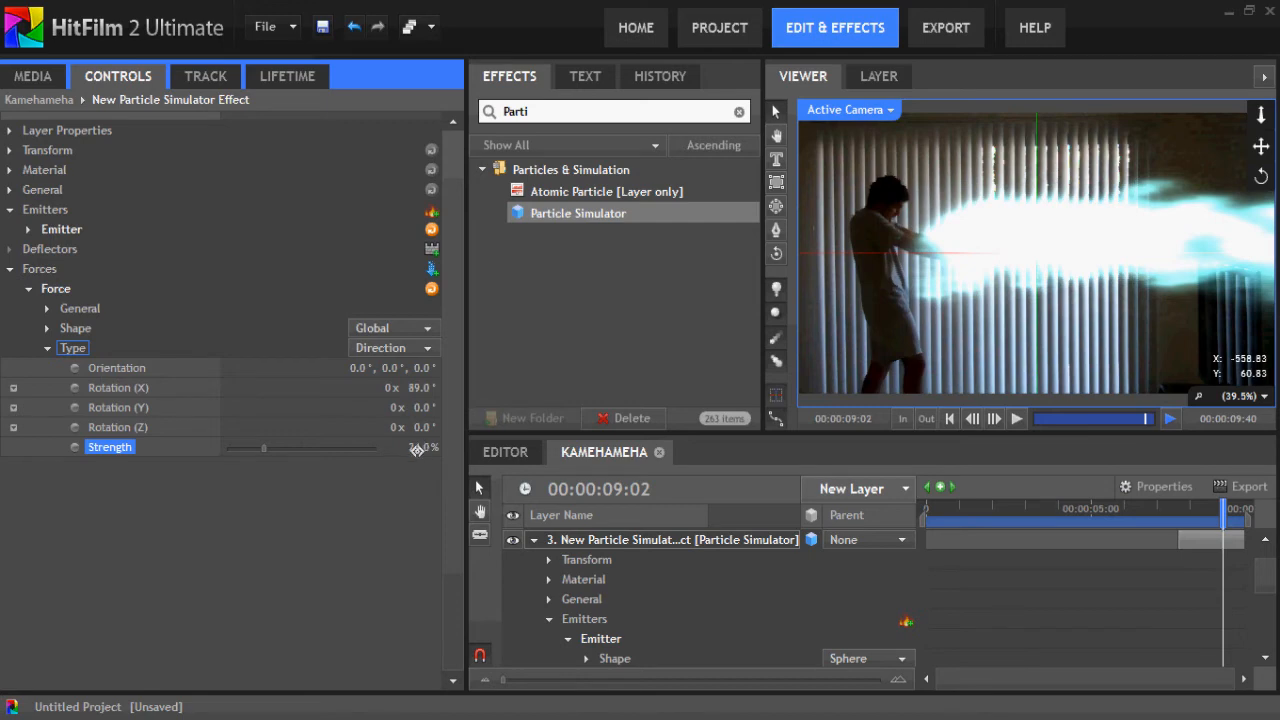
pyautogui.press('Up')
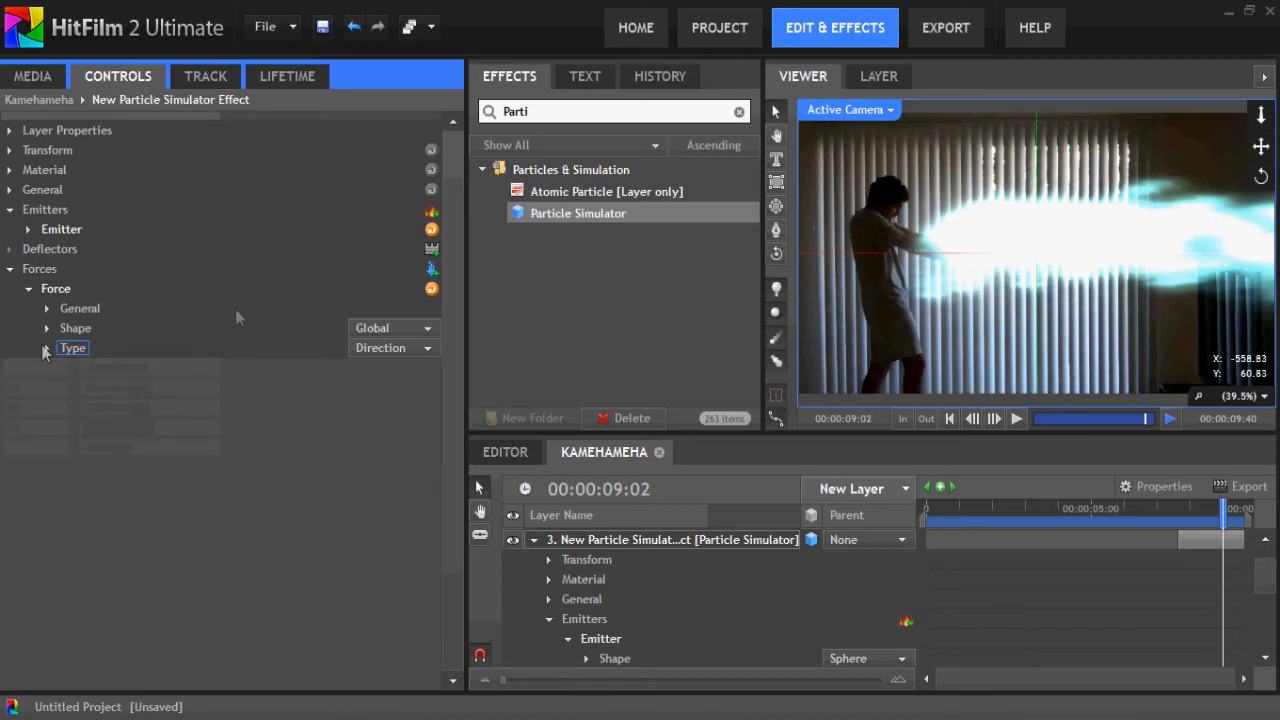
# Add a second force to the particle simulator and set its type to Turbulence.
pyautogui.click(431, 268)
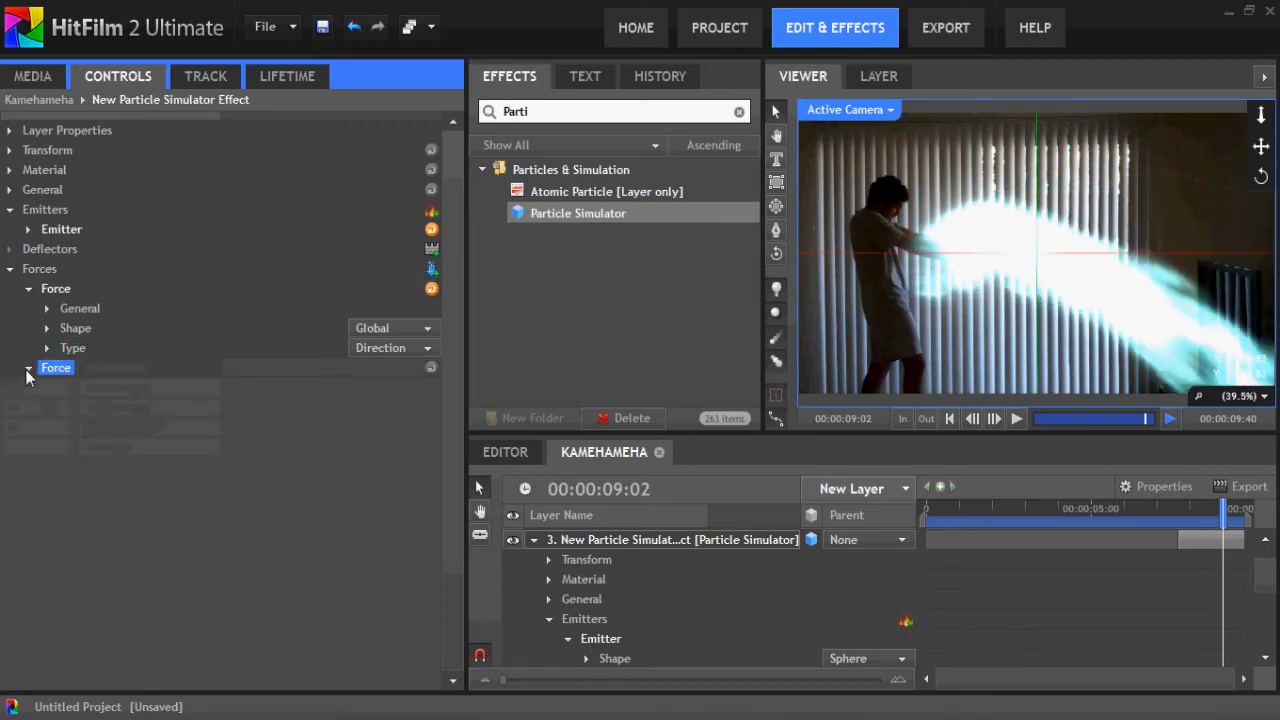
pyautogui.click(28, 368)
pyautogui.click(404, 428)
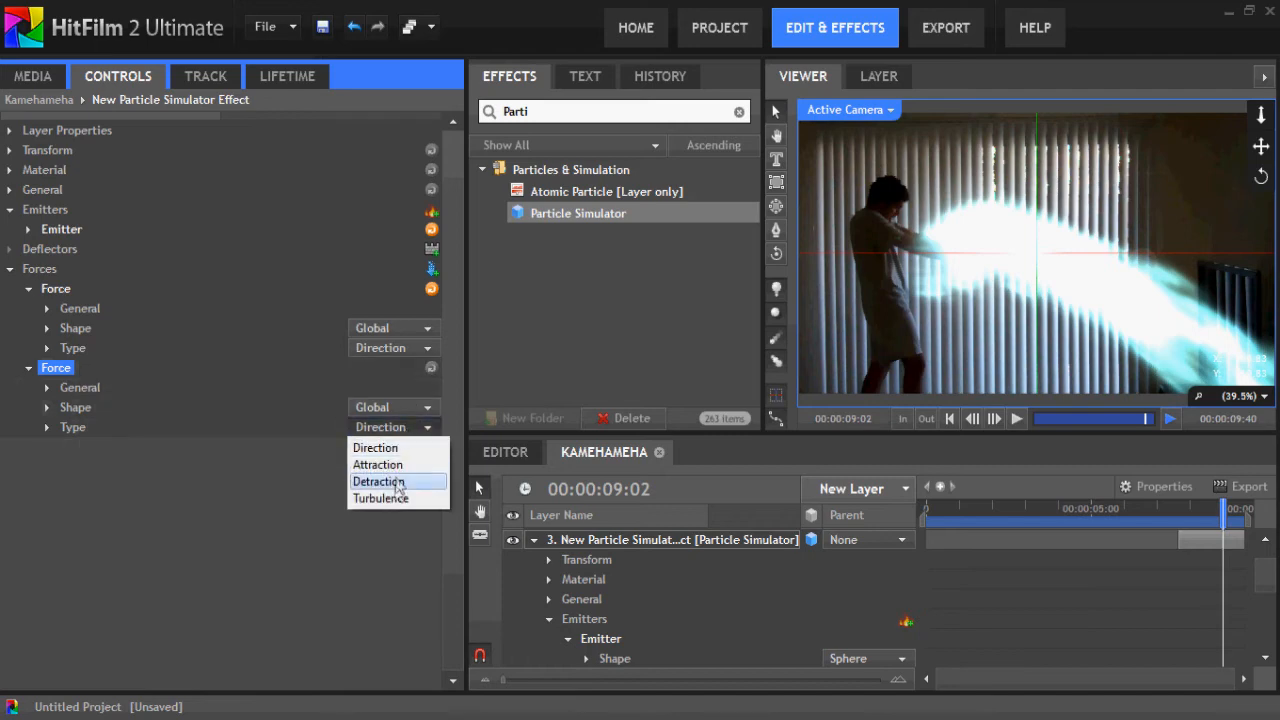
pyautogui.click(392, 504)
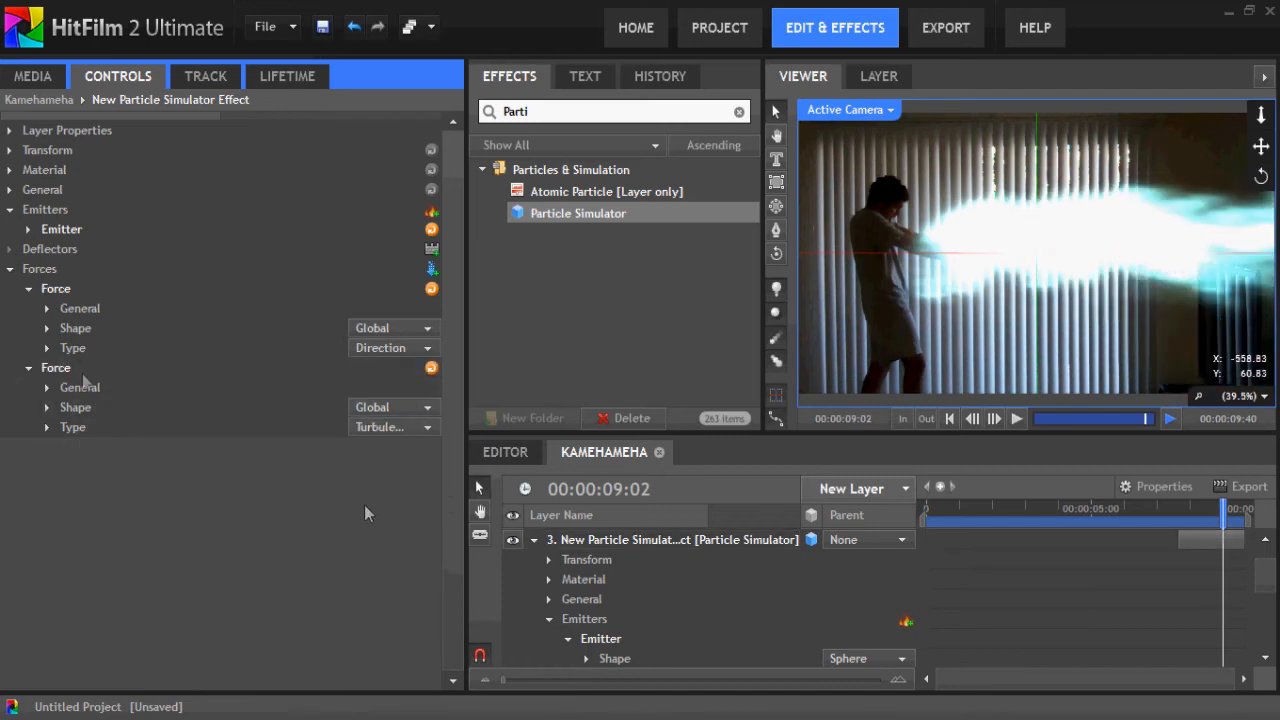
# Set the turbulence force's strength to 39.0% and its smooth value to 1.0%.
pyautogui.click(47, 427)
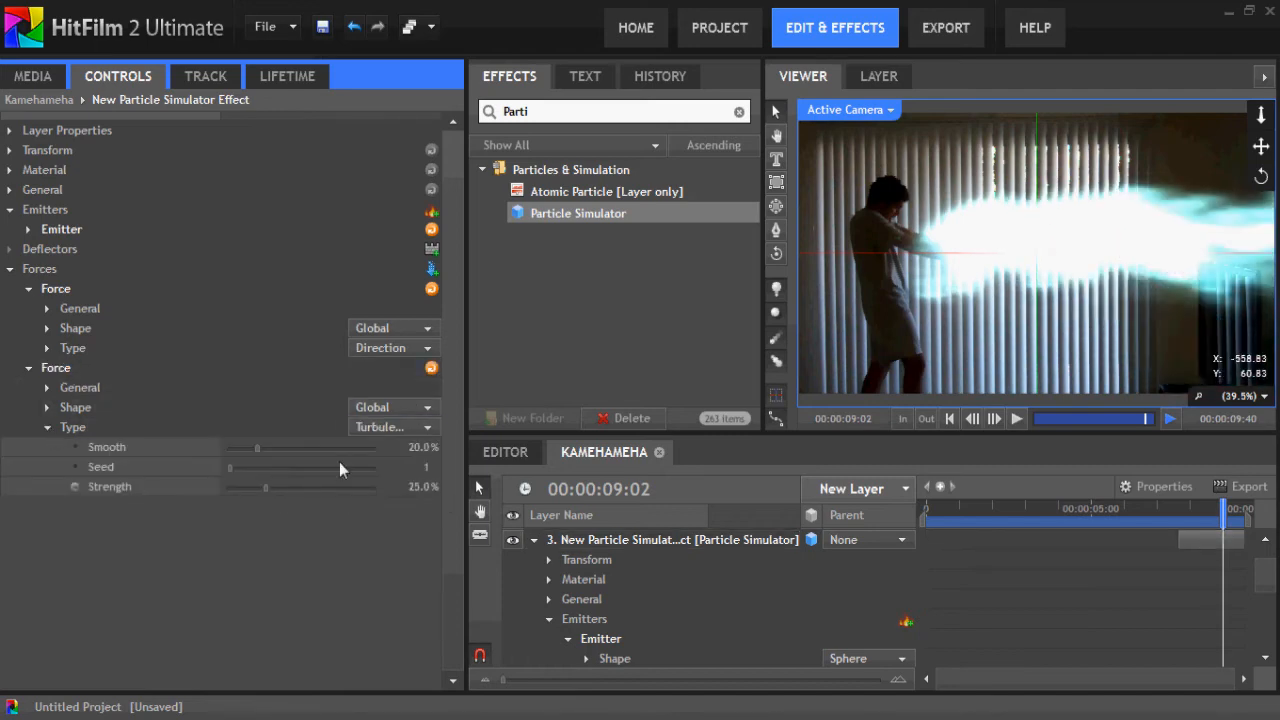
pyautogui.moveTo(414, 487); pyautogui.dragTo(429, 487)
pyautogui.moveTo(424, 447); pyautogui.dragTo(404, 447)
# Play back the end of the shot to check how the turbulence shapes the beam, and close the force settings.
pyautogui.click(949, 420)
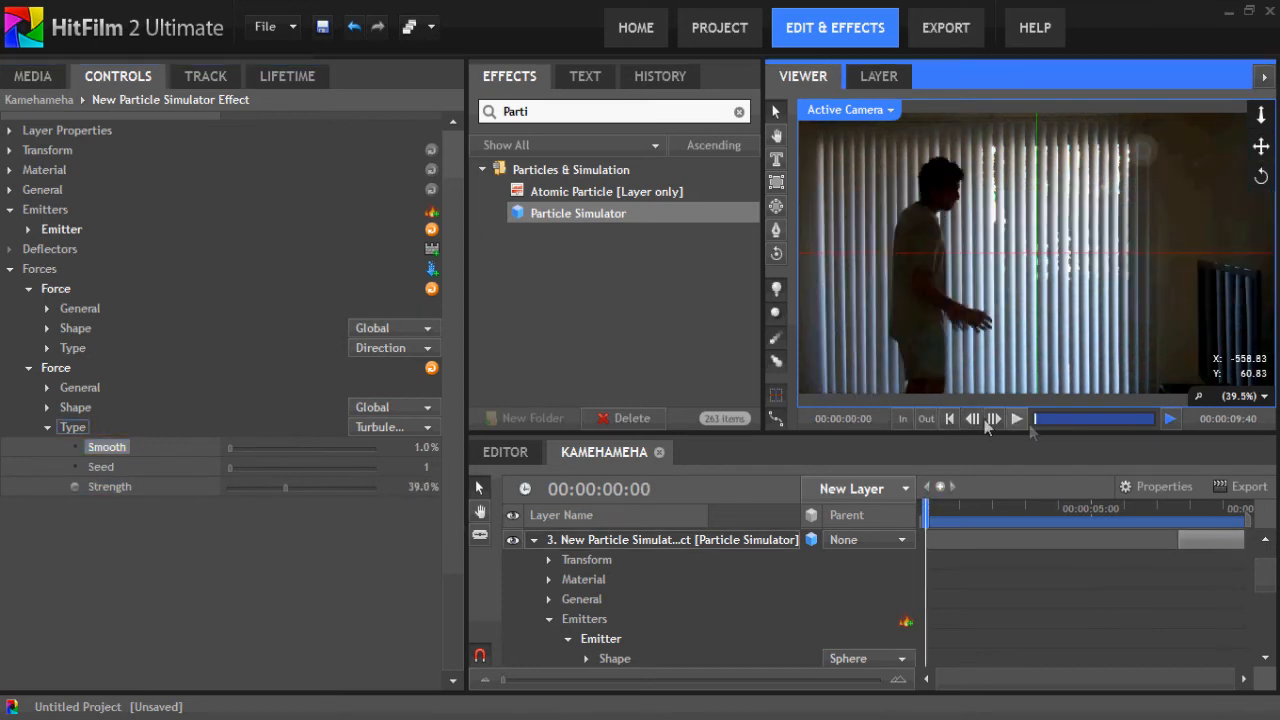
pyautogui.click(1147, 420)
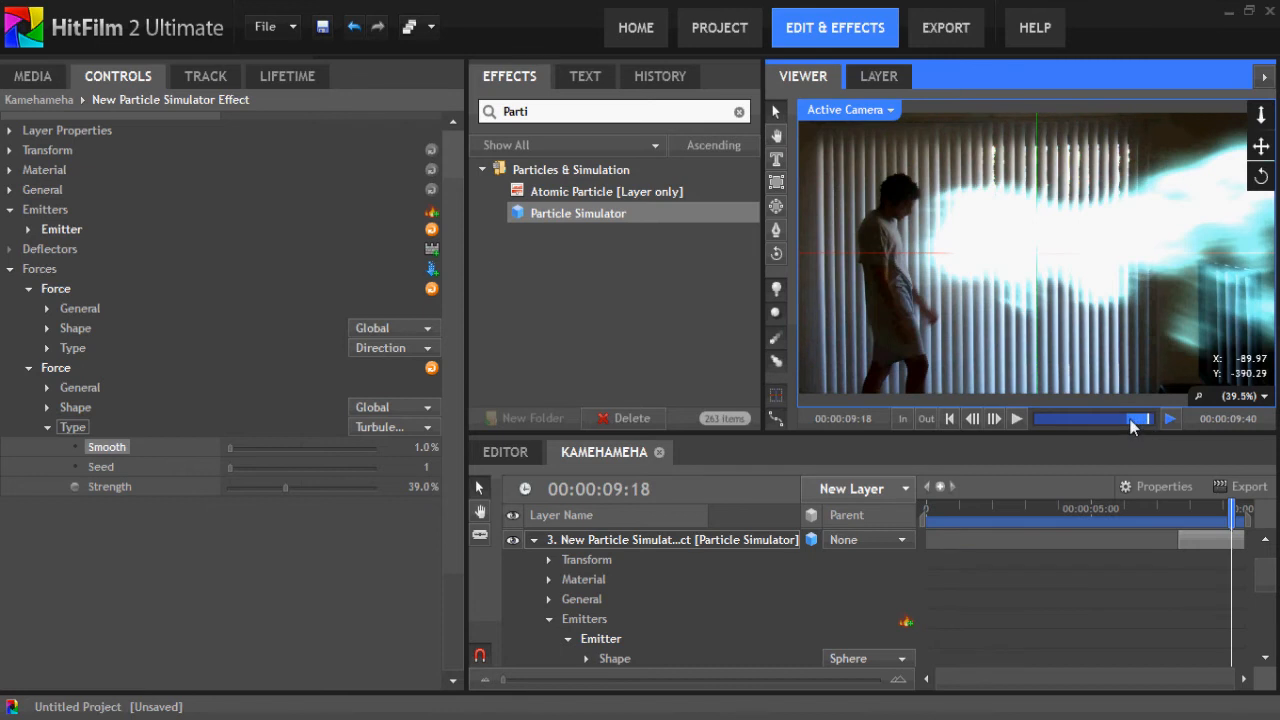
pyautogui.click(1133, 420)
pyautogui.click(1016, 419)
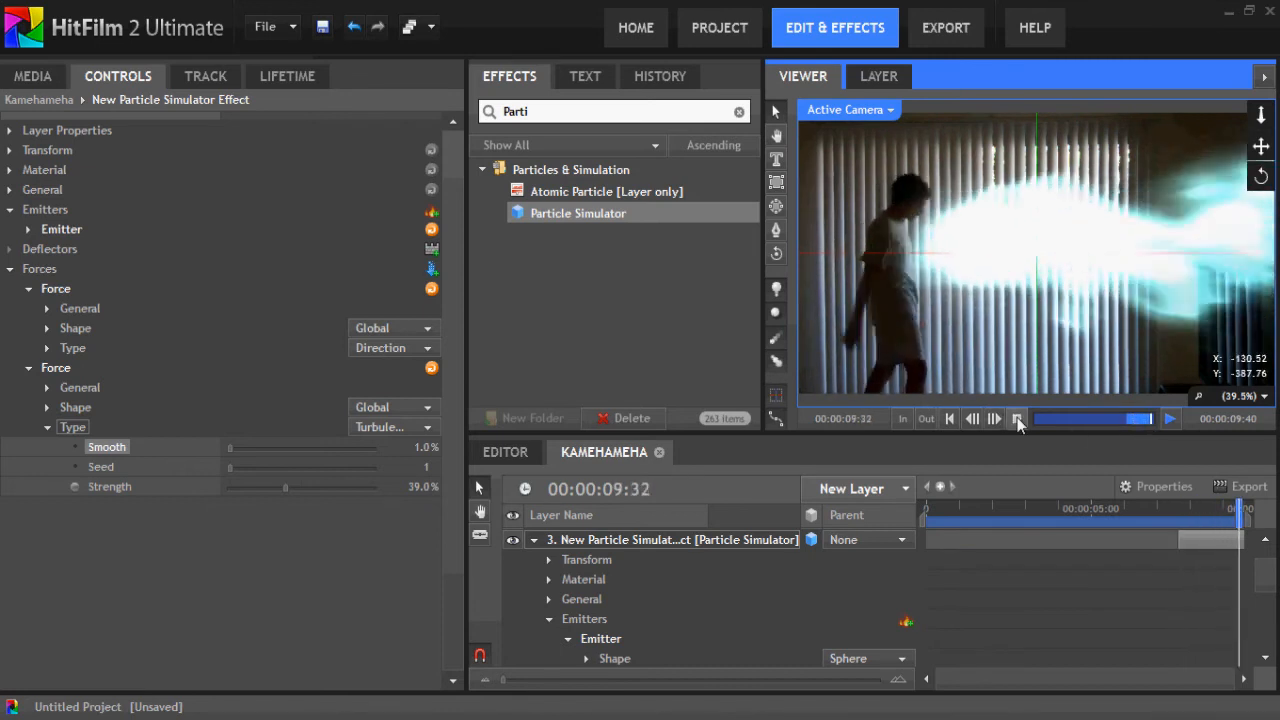
pyautogui.click(1017, 417)
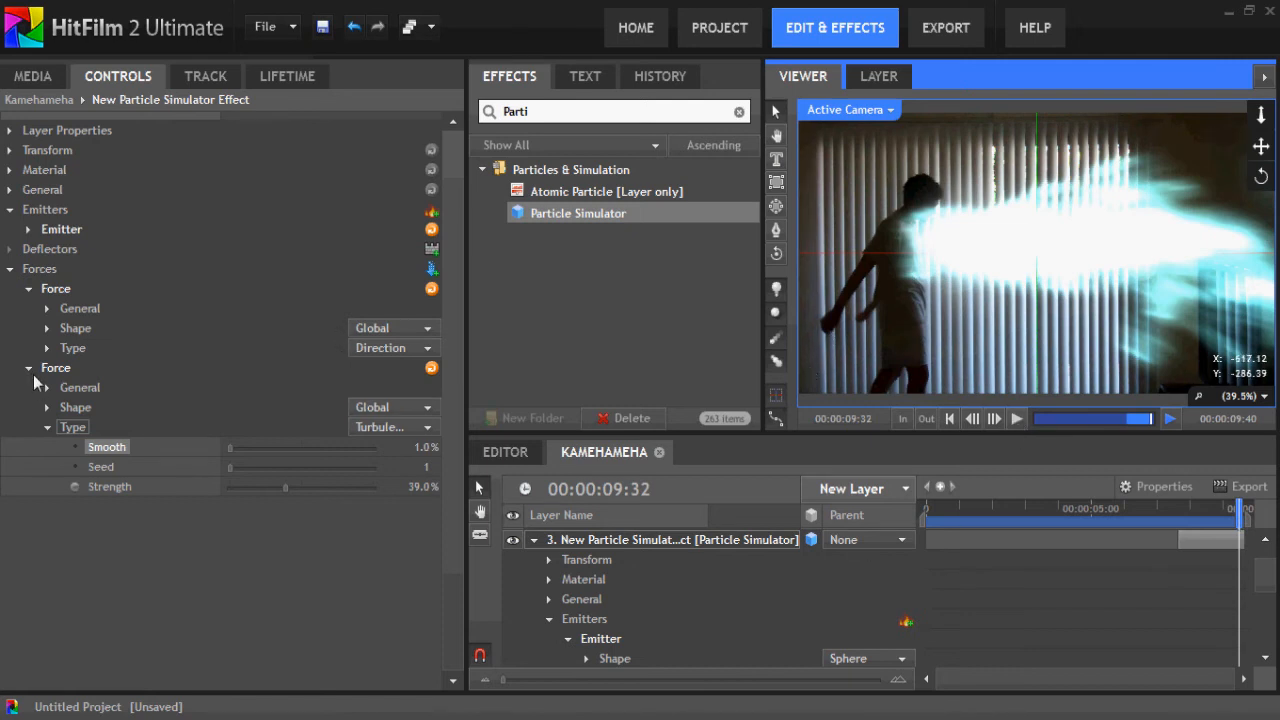
pyautogui.click(45, 427)
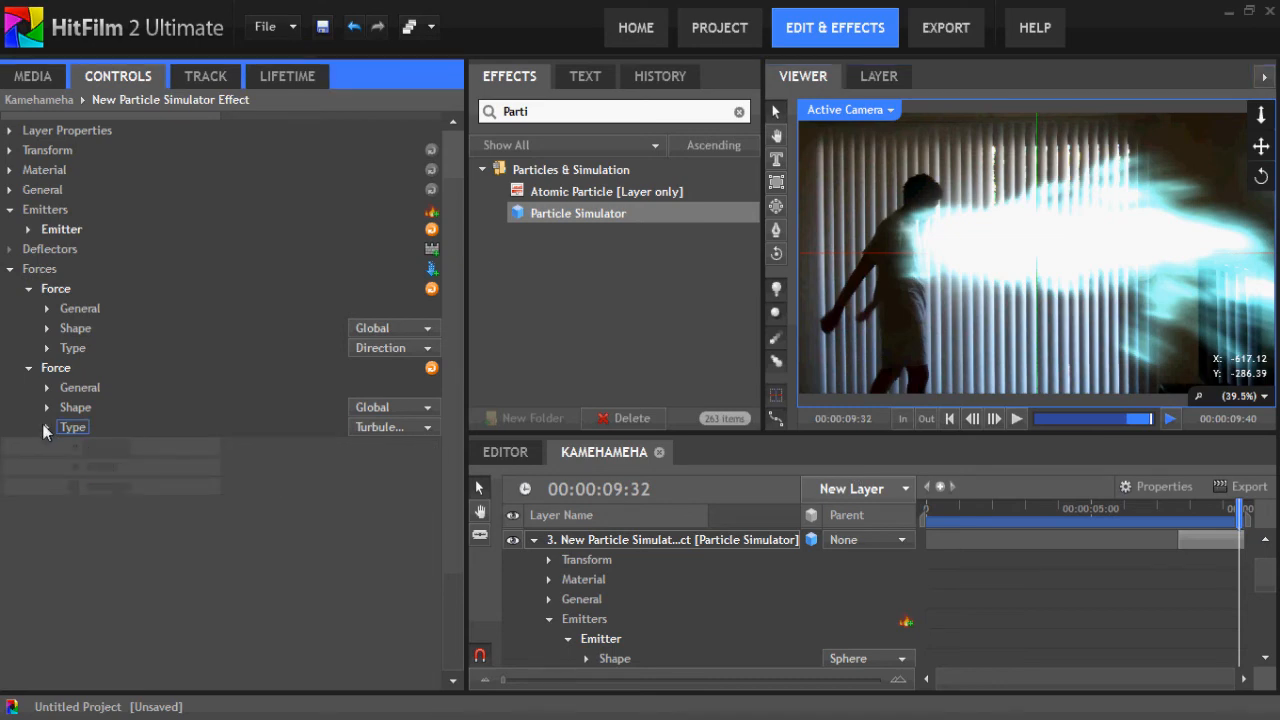
pyautogui.click(12, 270)
pyautogui.click(12, 270)
pyautogui.click(12, 270)
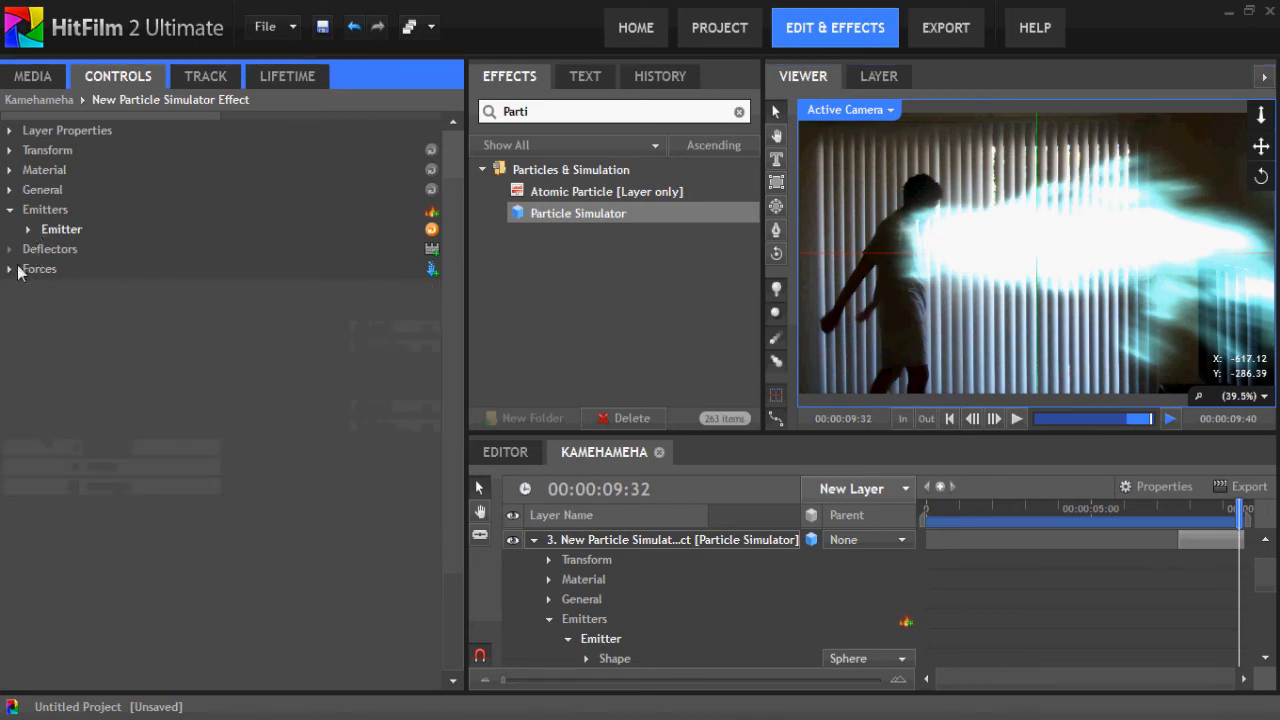
# Set the blend mode of the Blue particle system's appearance to Normal.
pyautogui.click(28, 230)
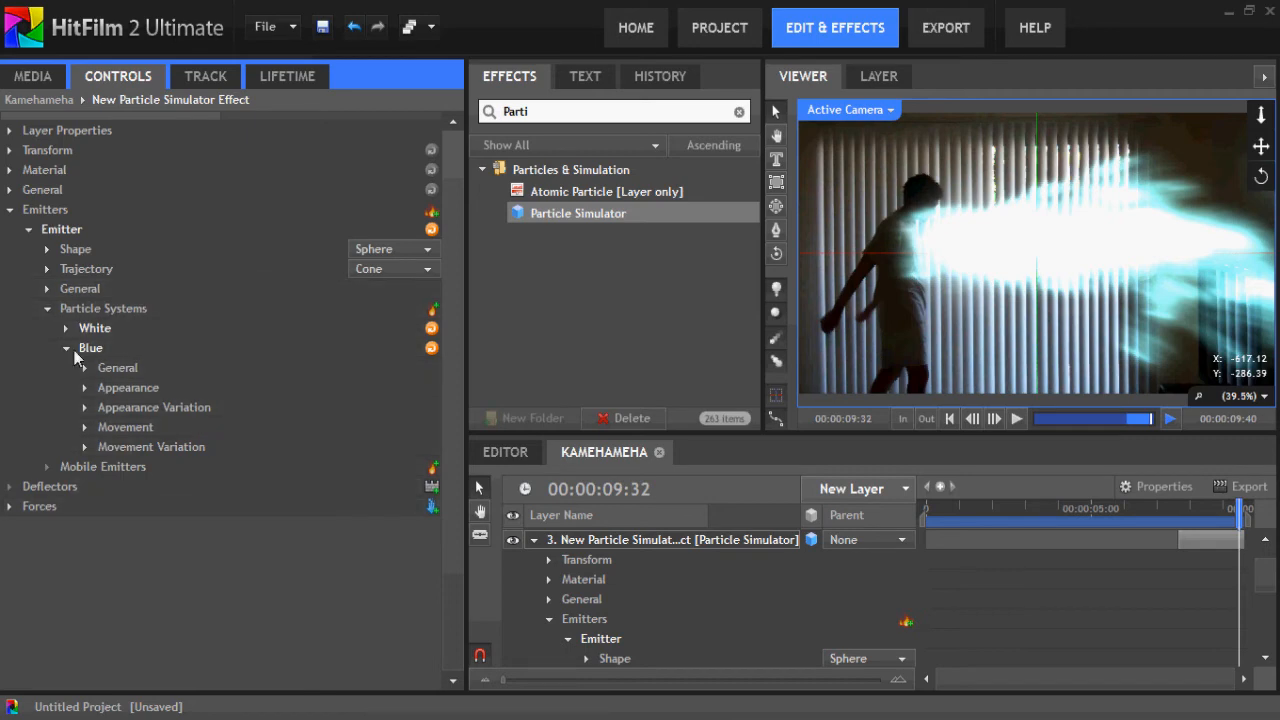
pyautogui.click(85, 428)
pyautogui.click(85, 428)
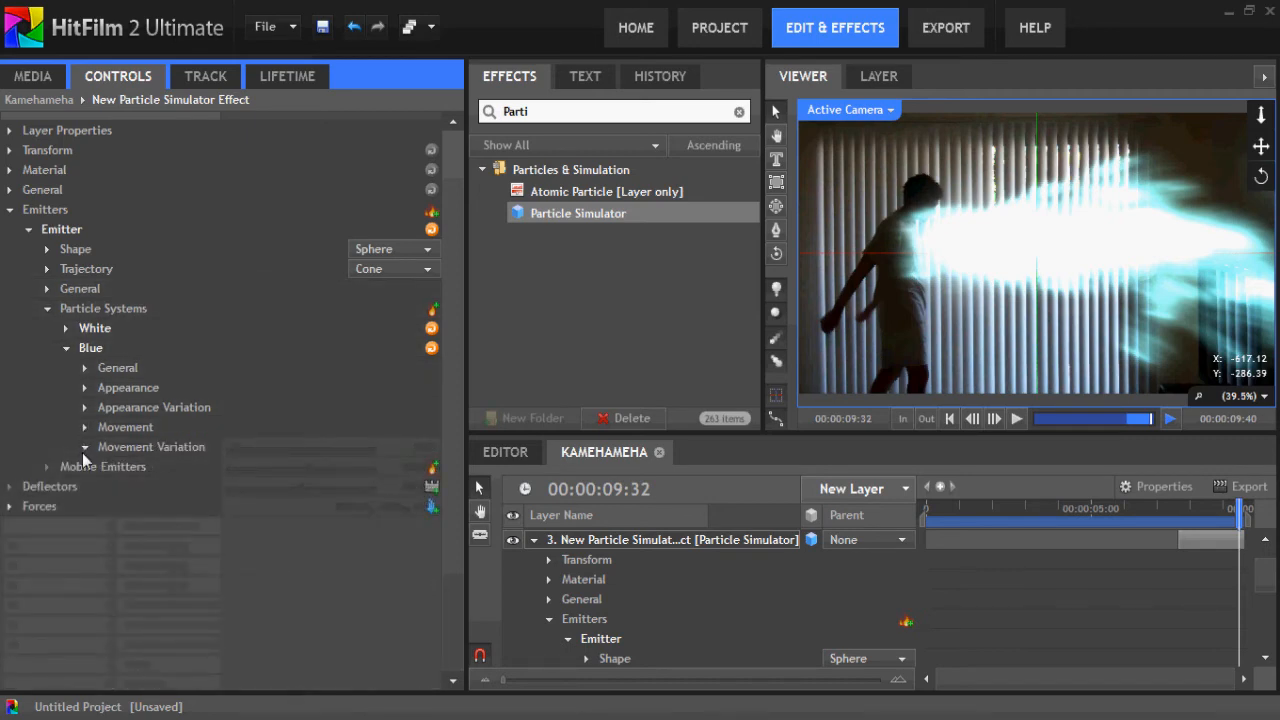
pyautogui.click(84, 448)
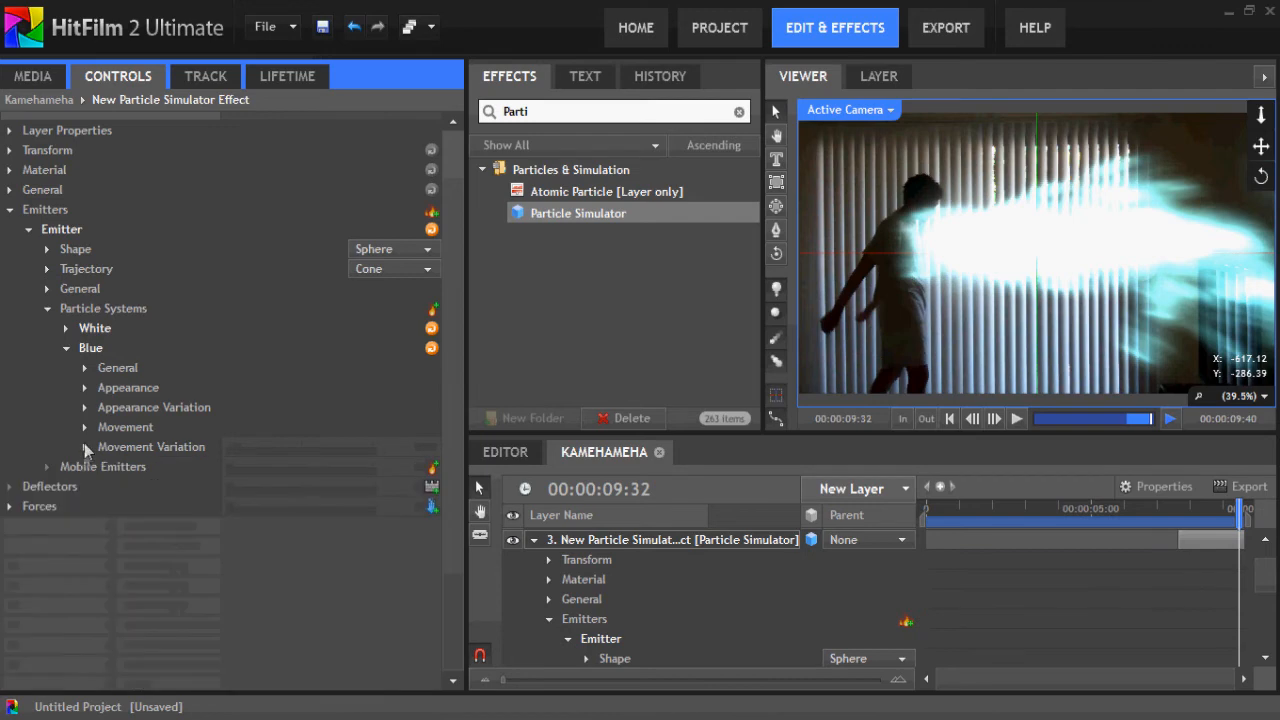
pyautogui.click(84, 387)
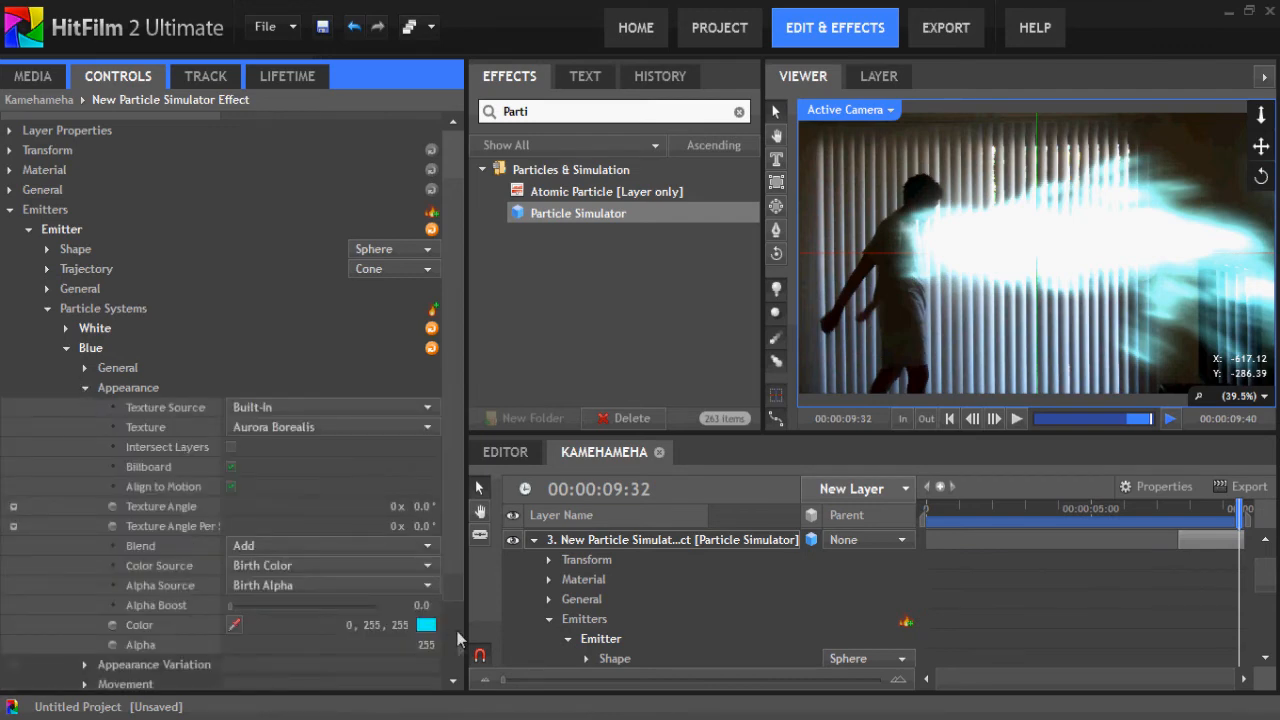
pyautogui.click(332, 545)
pyautogui.click(325, 567)
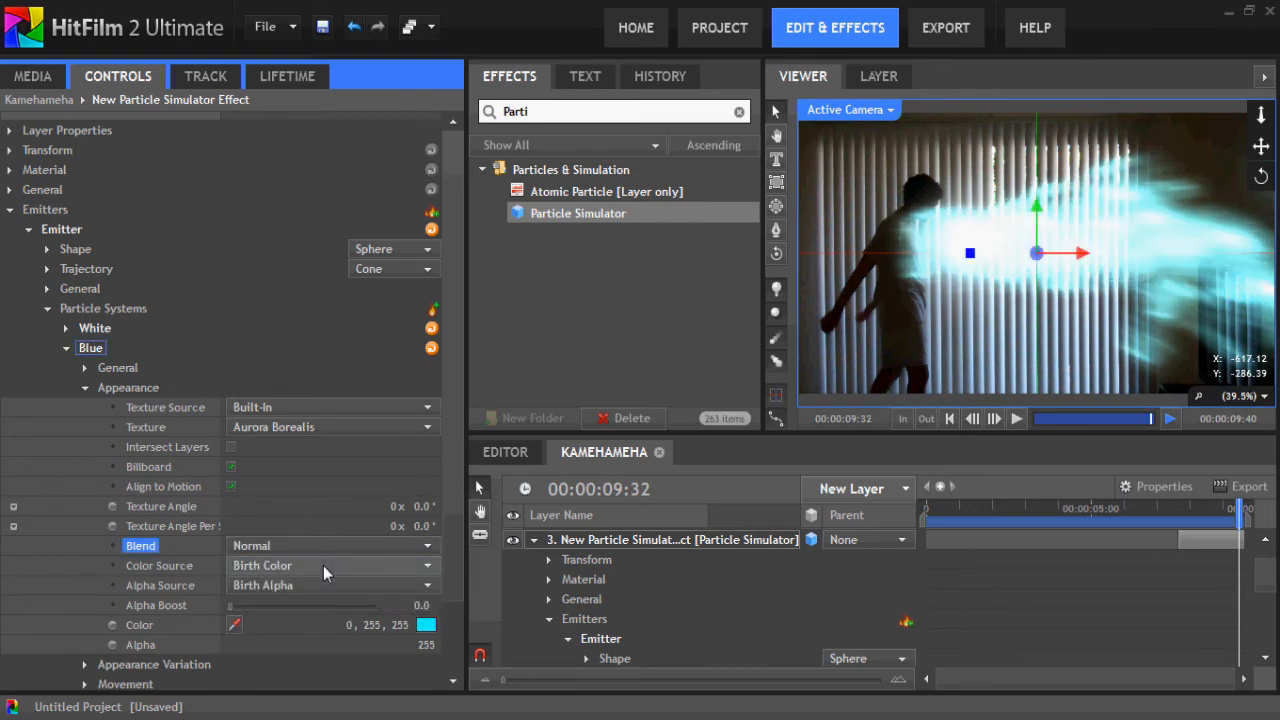
# Change the Blue particle system's color to light cyan (85, 255, 255) and check the beam at other frames.
pyautogui.click(426, 625)
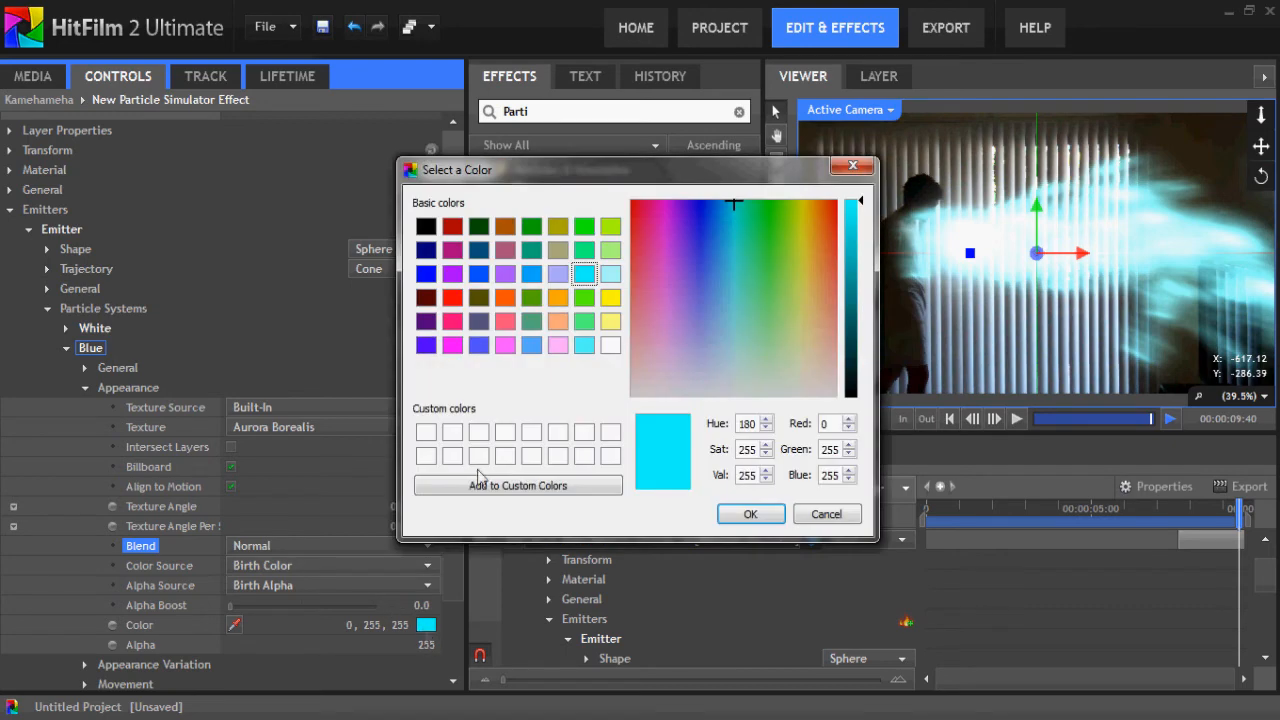
pyautogui.click(584, 345)
pyautogui.click(740, 514)
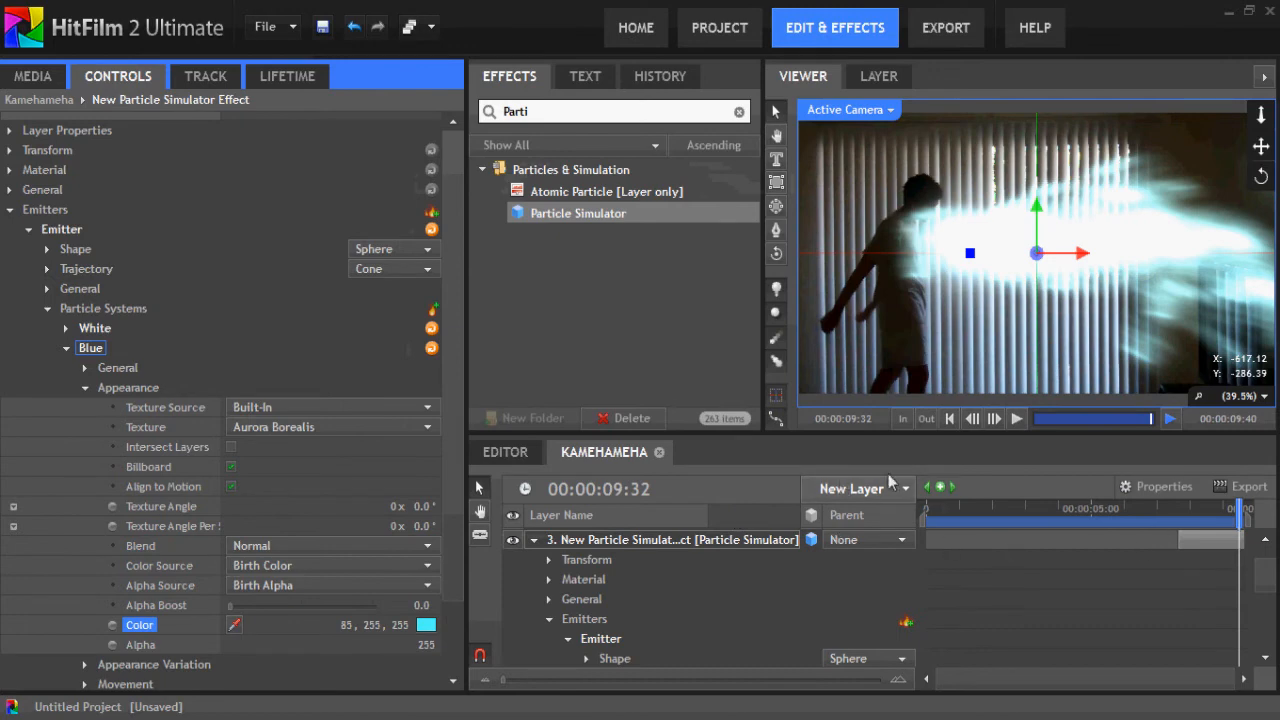
pyautogui.click(1185, 510)
pyautogui.moveTo(1185, 512); pyautogui.dragTo(1220, 508)
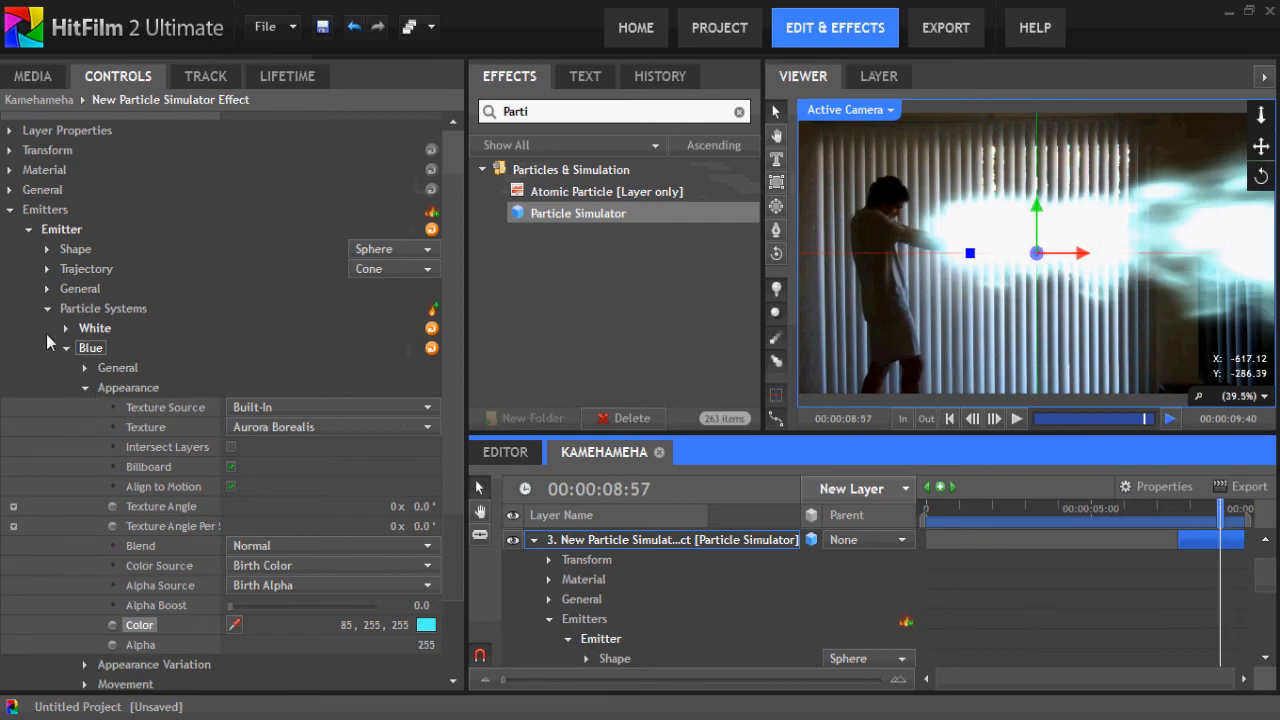
pyautogui.click(85, 388)
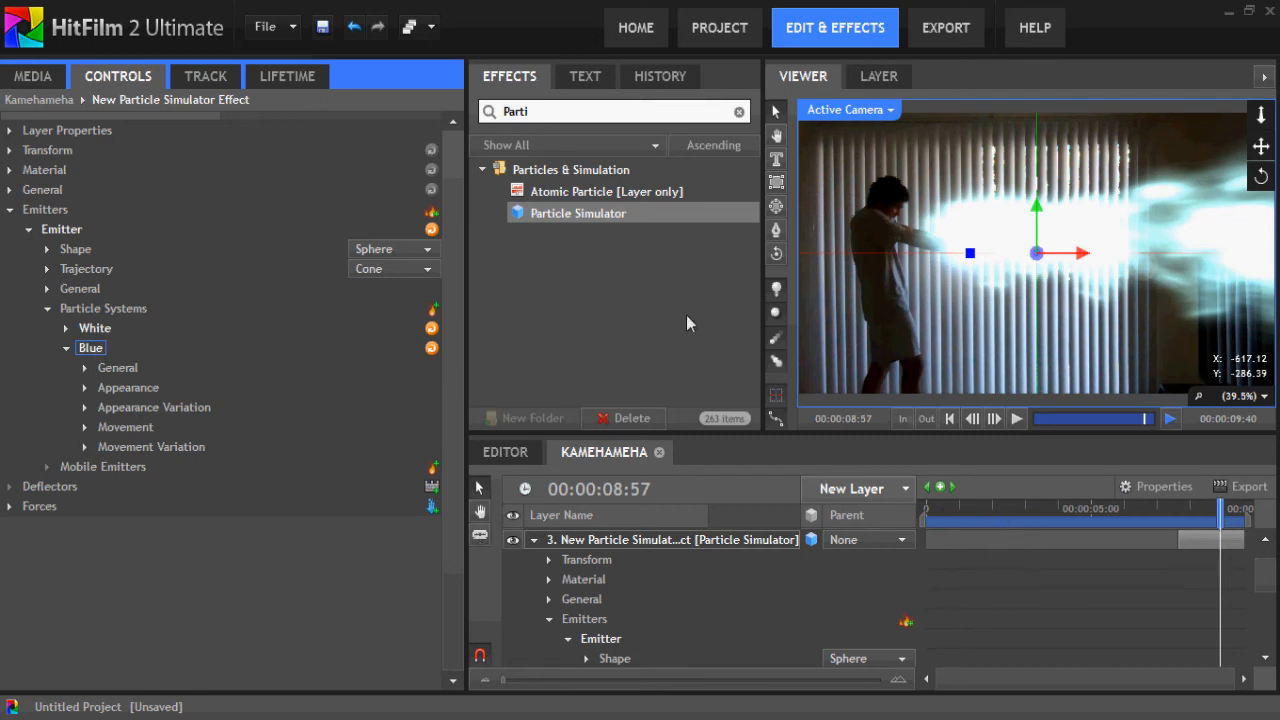
# Raise the Blue particle system's particles per second to 330.0 and check the beam at 00:00:08:26.
pyautogui.click(1202, 511)
pyautogui.moveTo(1202, 511); pyautogui.dragTo(1181, 507)
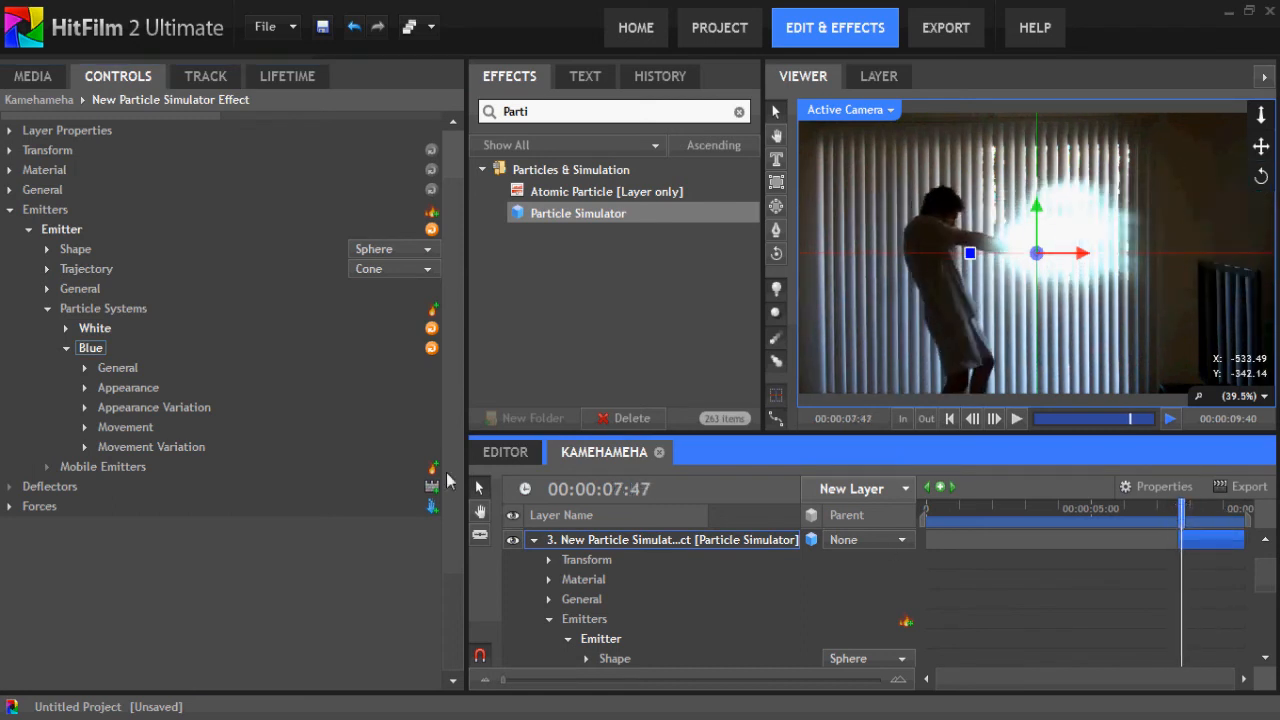
pyautogui.click(84, 370)
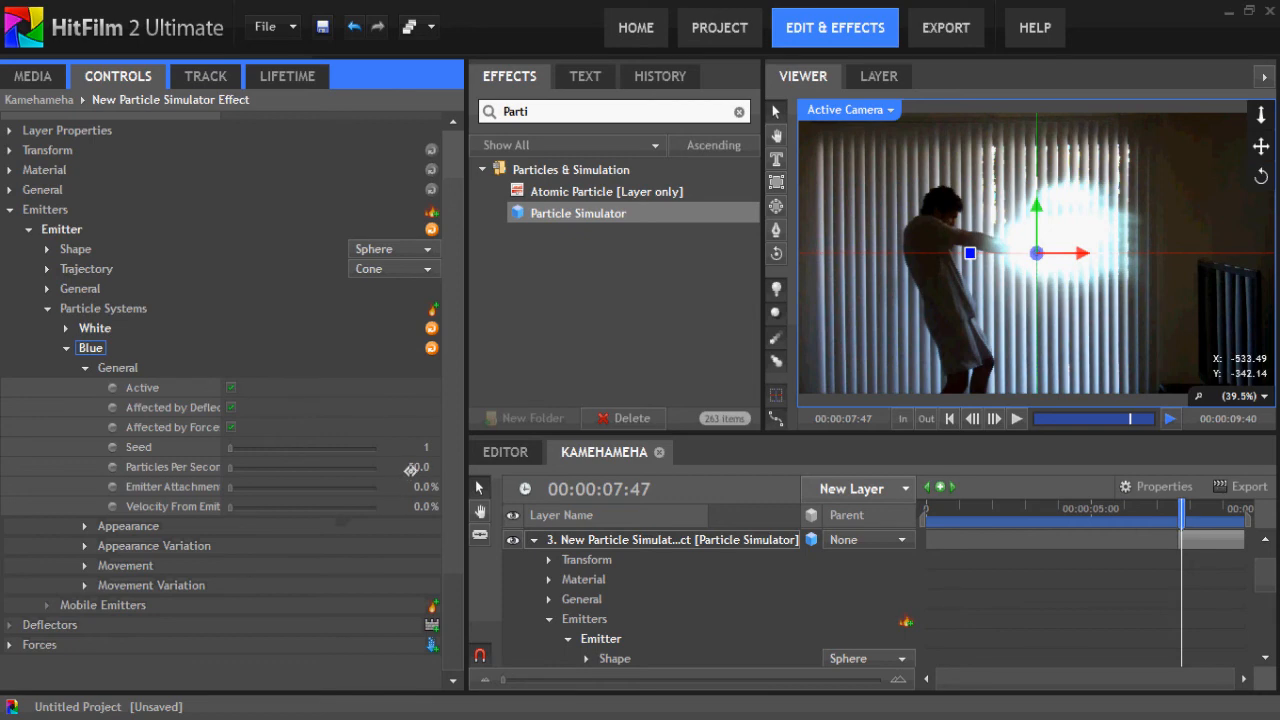
pyautogui.moveTo(413, 467); pyautogui.dragTo(641, 431)
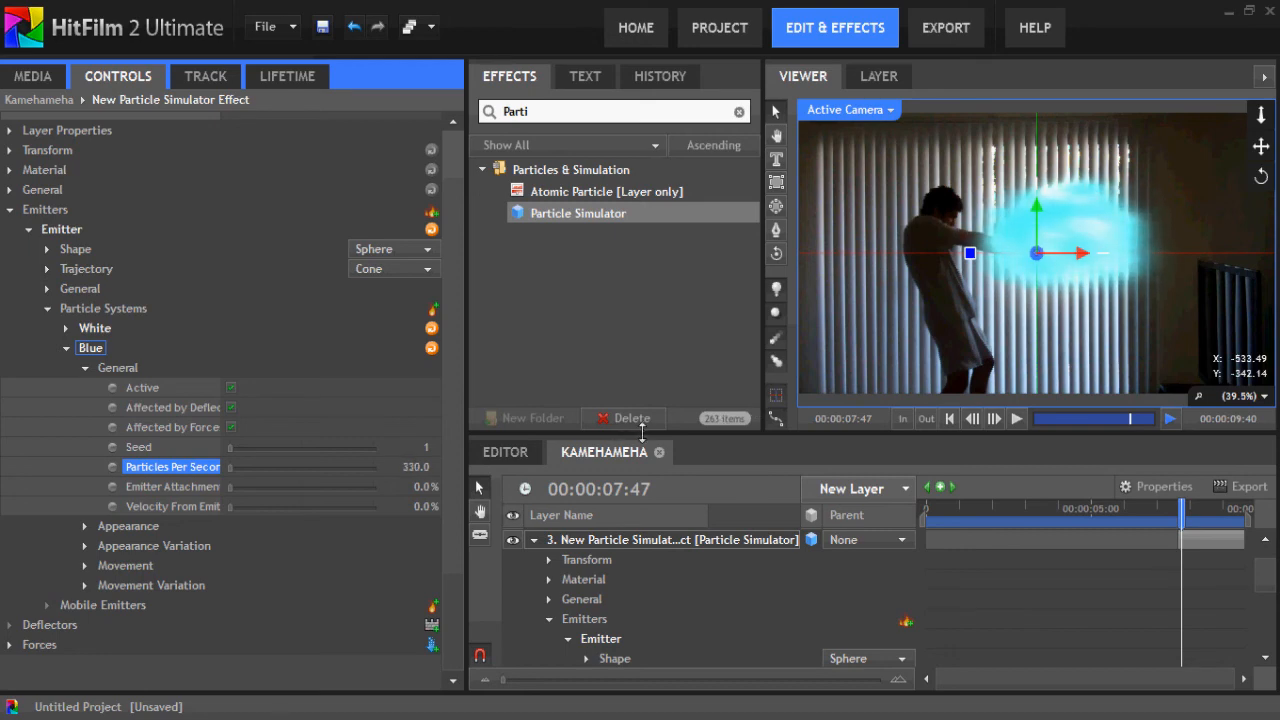
pyautogui.moveTo(1185, 513); pyautogui.dragTo(1207, 509)
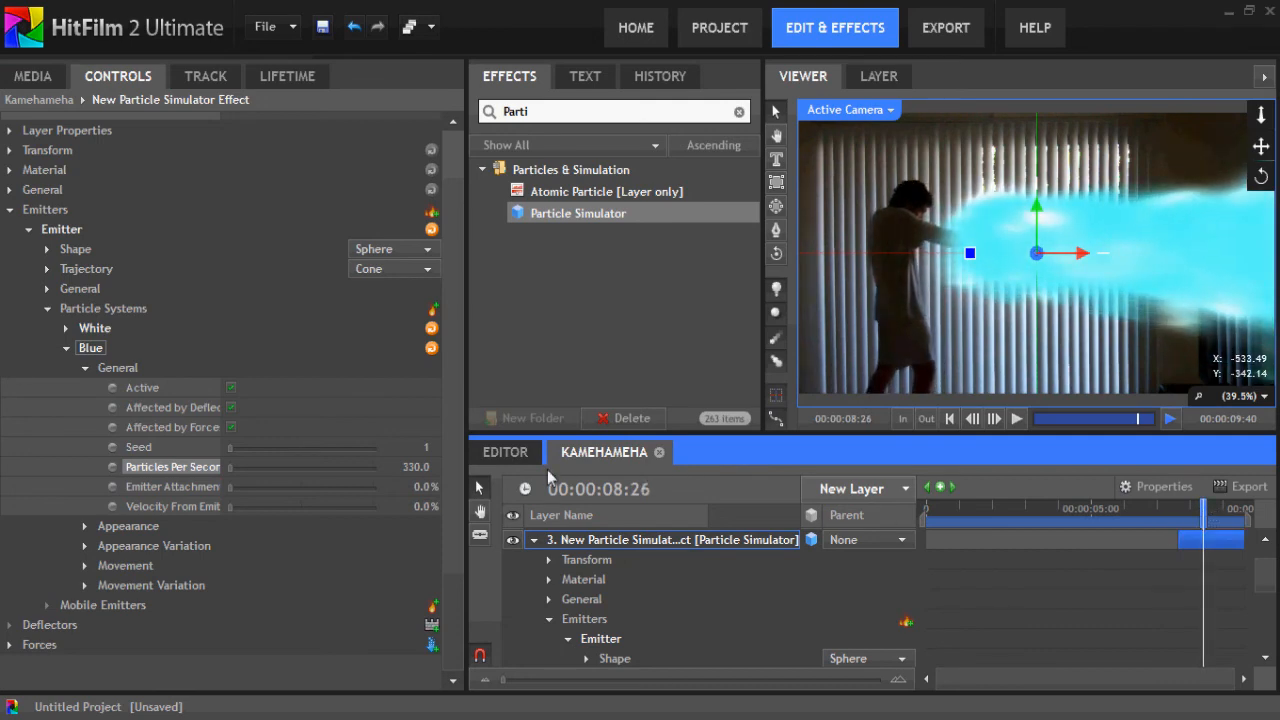
# Set the White particle system's particles per second to 330.0.
pyautogui.click(66, 328)
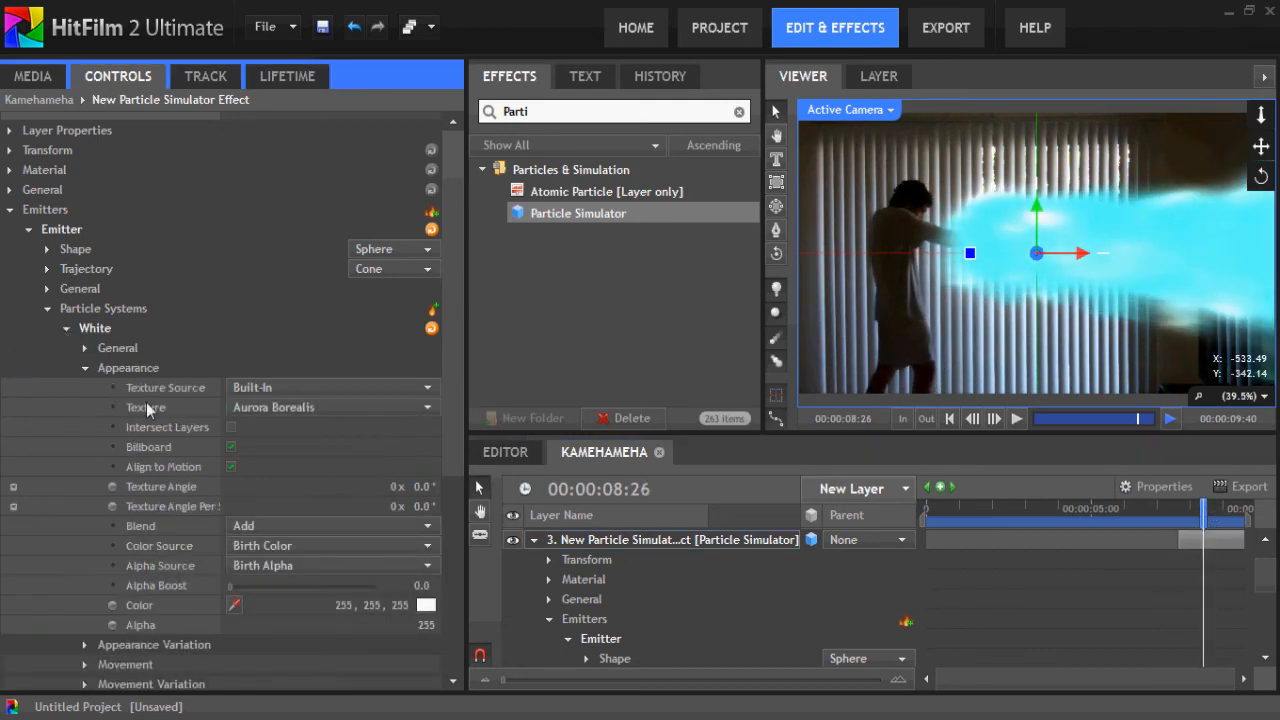
pyautogui.click(85, 349)
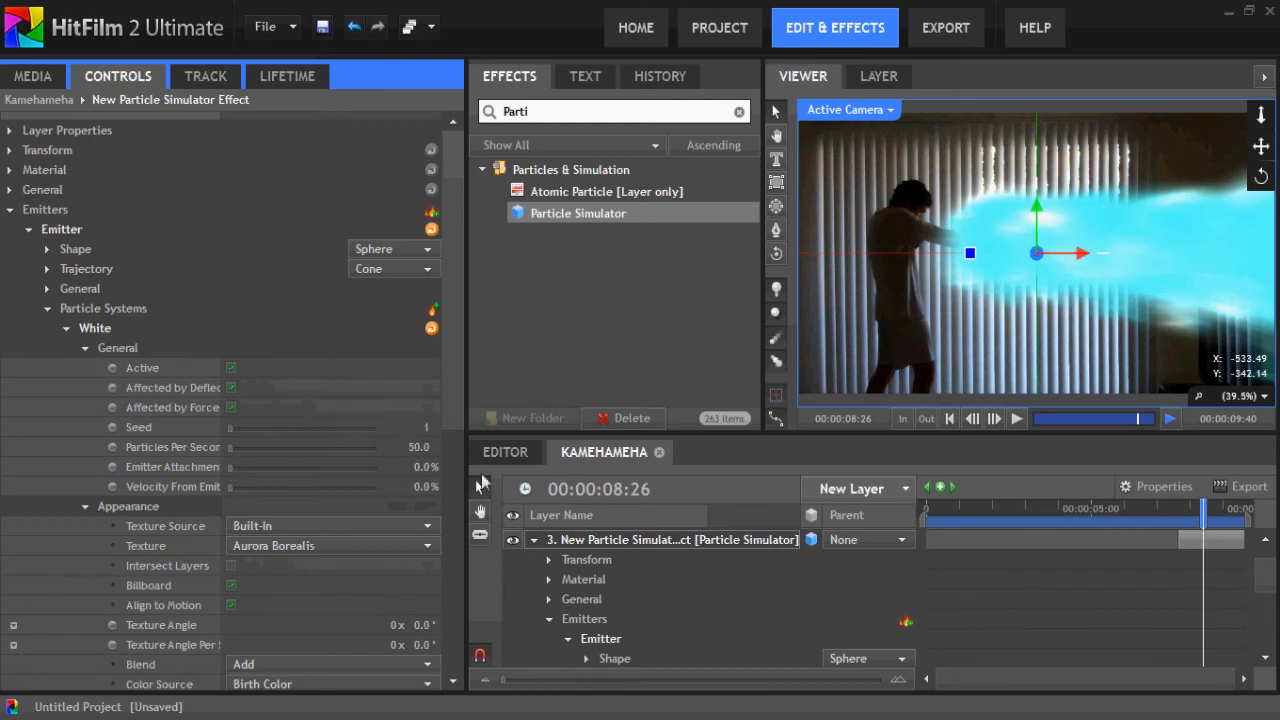
pyautogui.click(424, 445)
pyautogui.write('330')
pyautogui.press('Return')
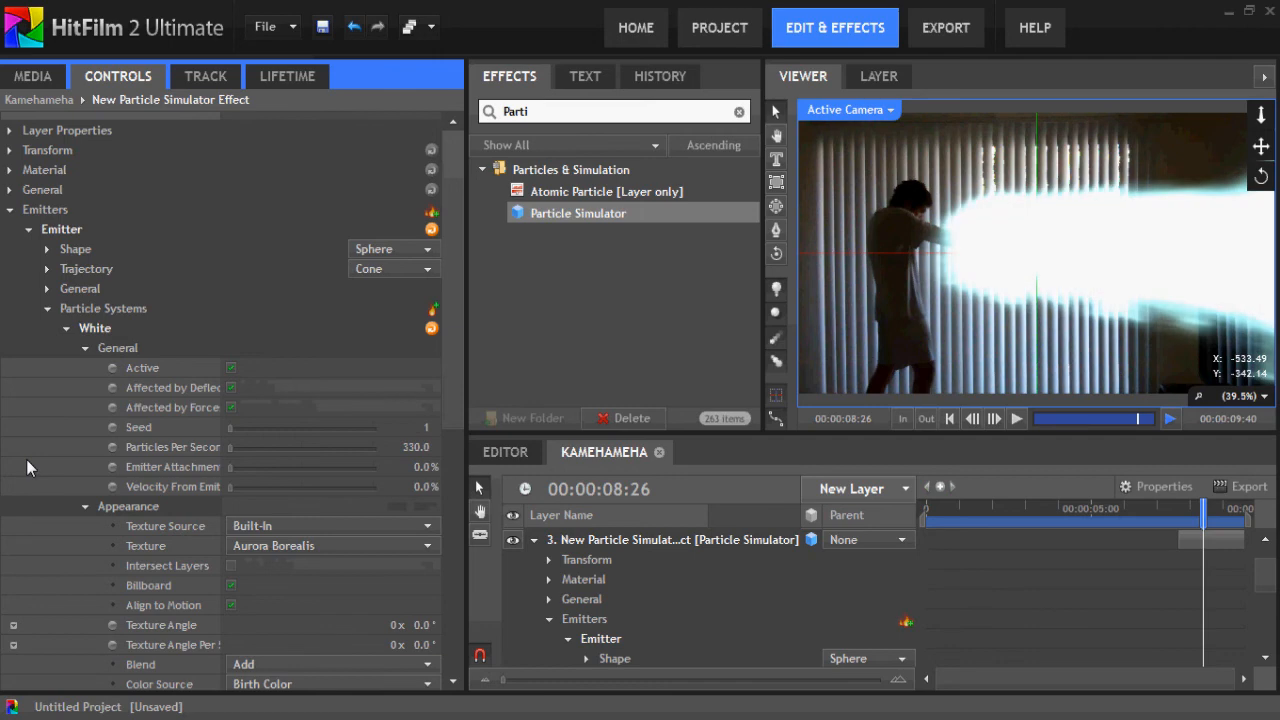
pyautogui.click(86, 348)
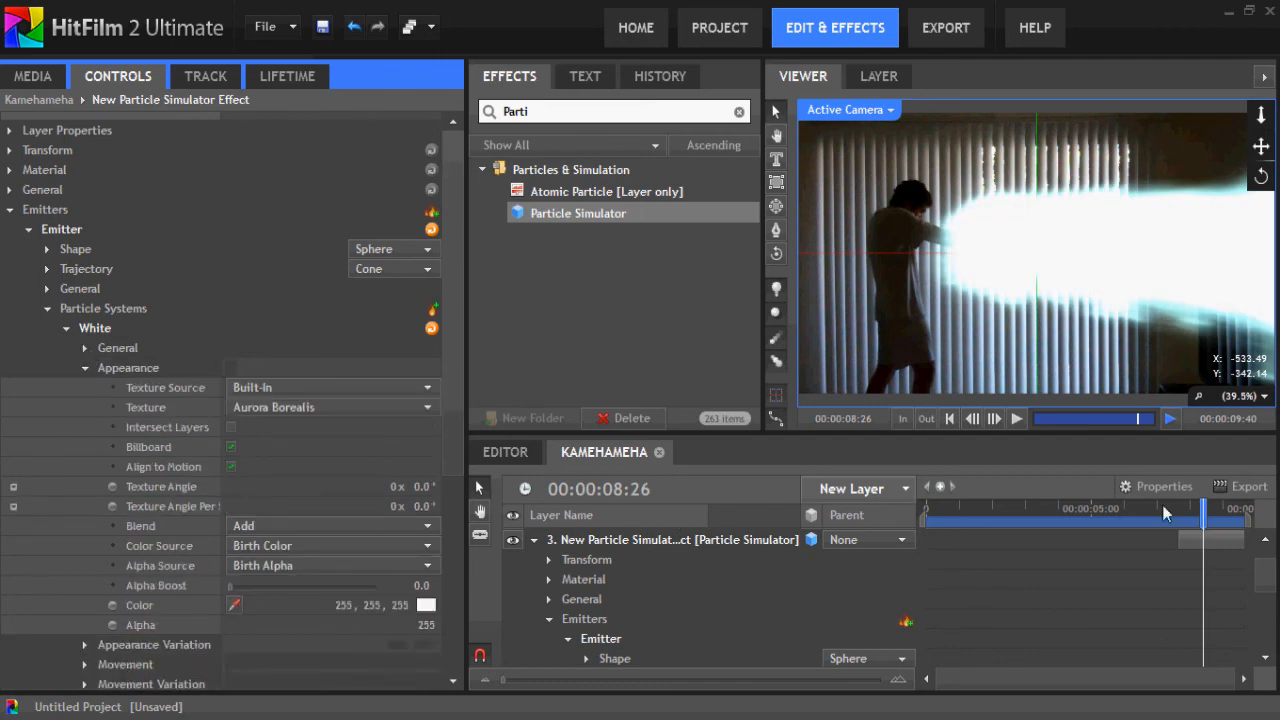
# Start keyframing the White particle system's particles per second at 00:00:07:45, holding 330.0 there.
pyautogui.moveTo(1190, 512)
pyautogui.mouseDown()
pyautogui.moveTo(1208, 505)
pyautogui.moveTo(1181, 506)
pyautogui.mouseUp()
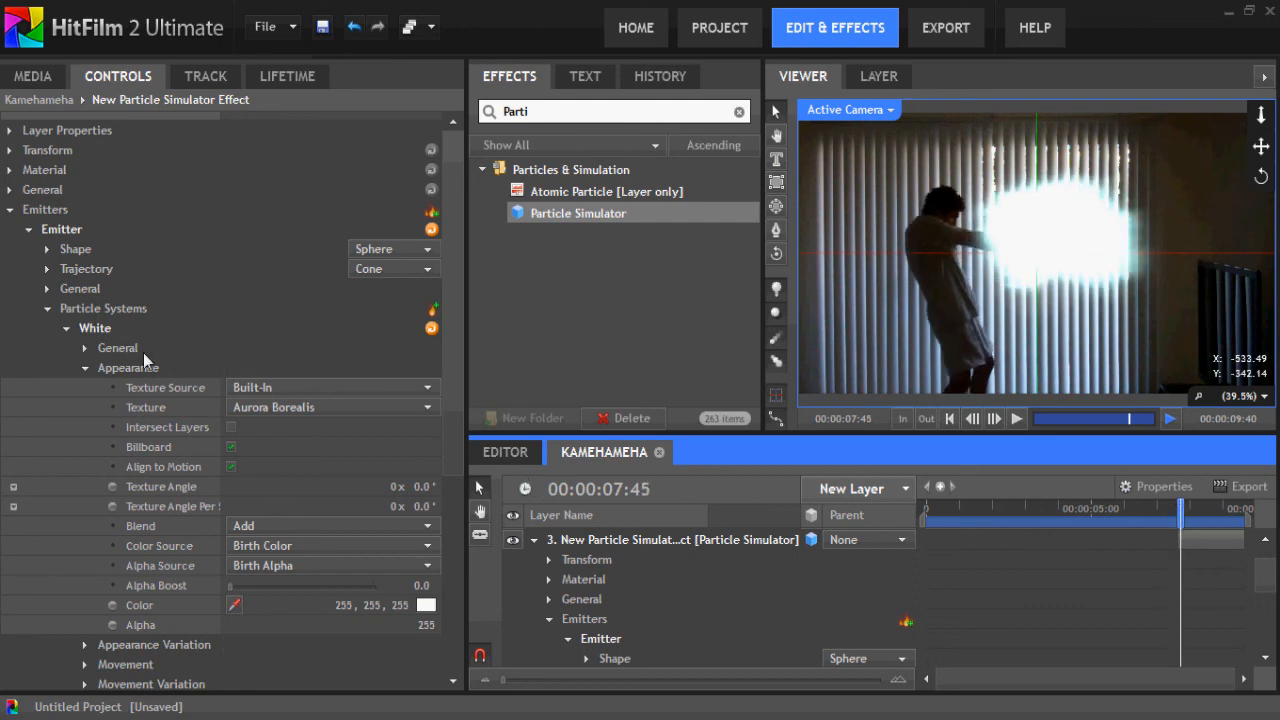
pyautogui.click(85, 368)
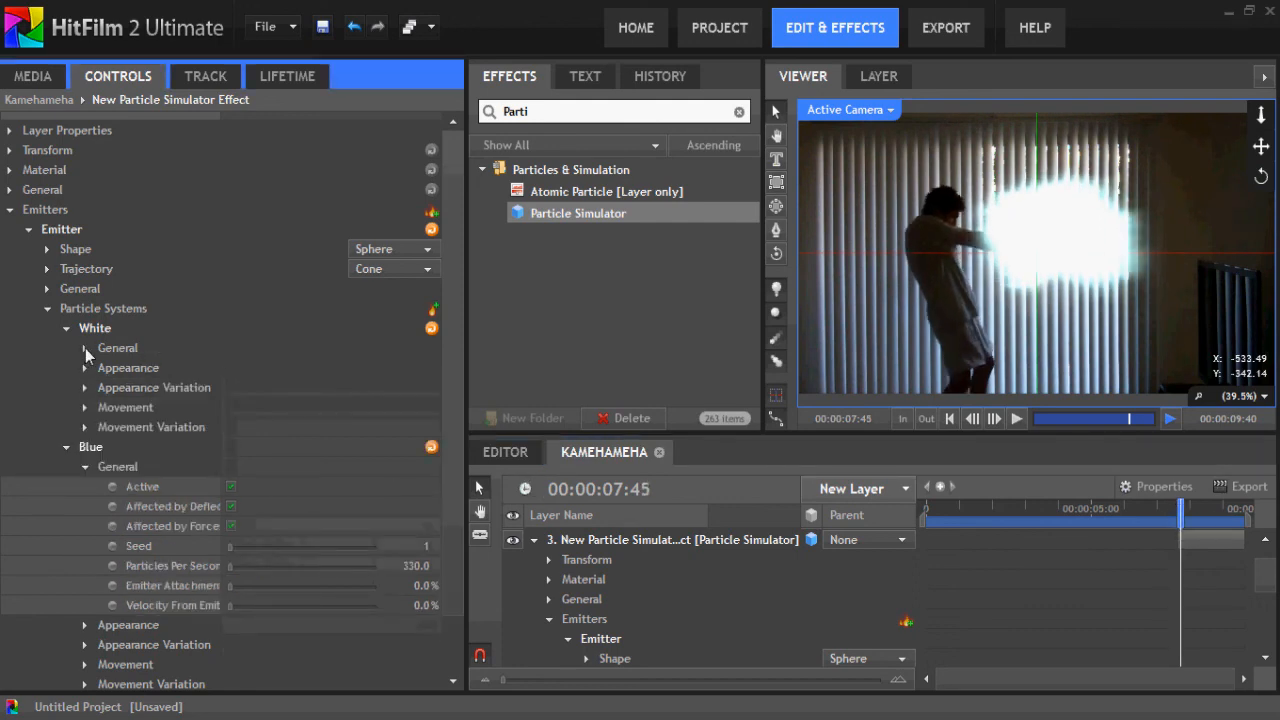
pyautogui.click(85, 348)
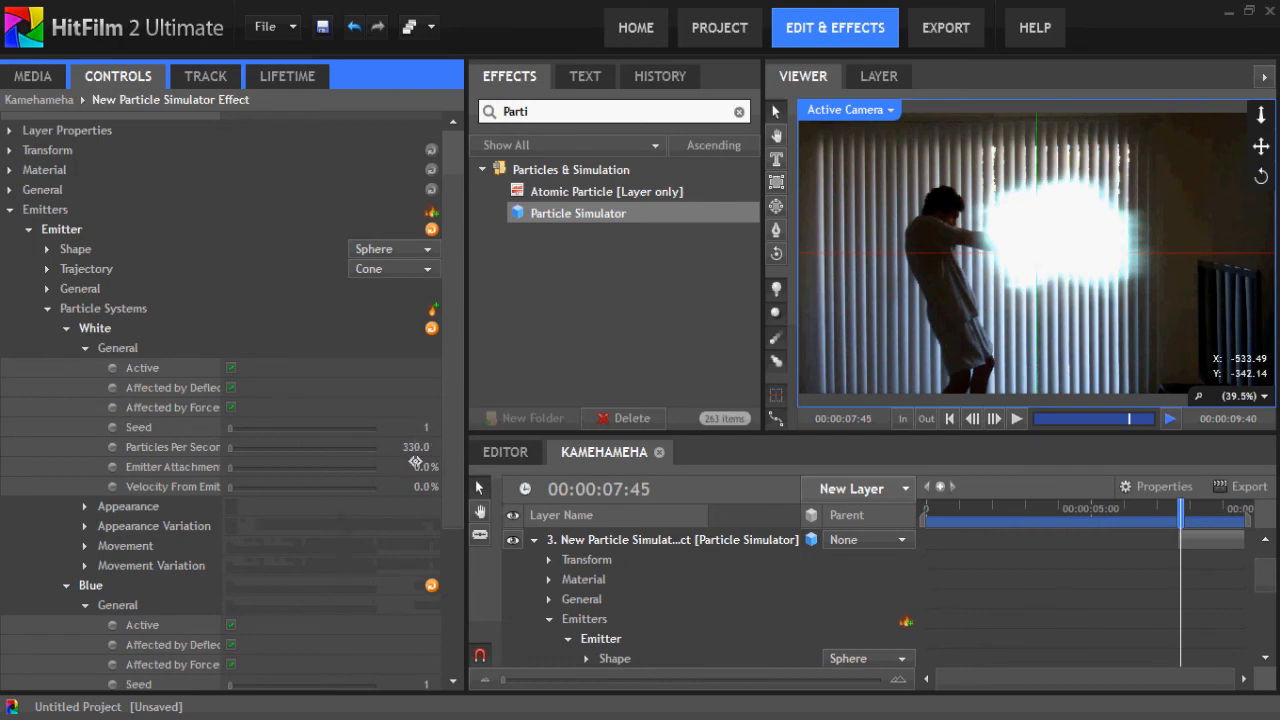
pyautogui.click(112, 447)
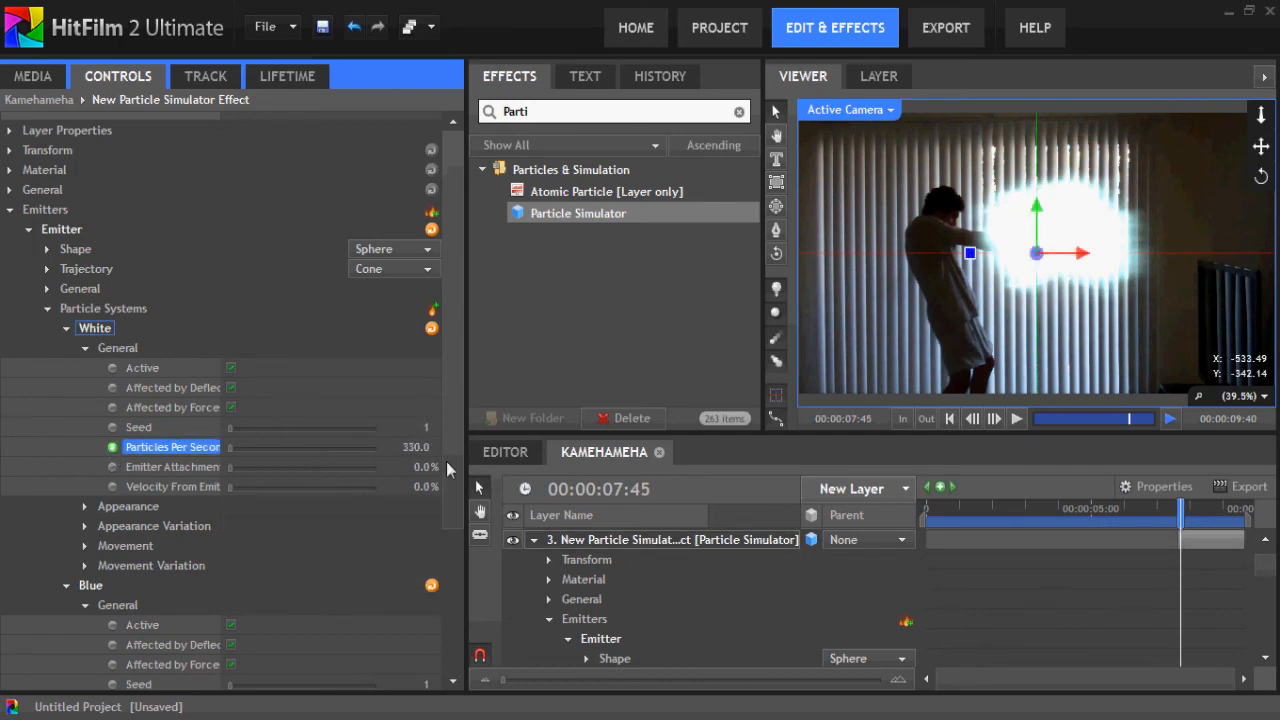
# Keyframe the White particle system's particles per second to 0.0 at 00:00:09:13.
pyautogui.moveTo(1182, 512); pyautogui.dragTo(1228, 511)
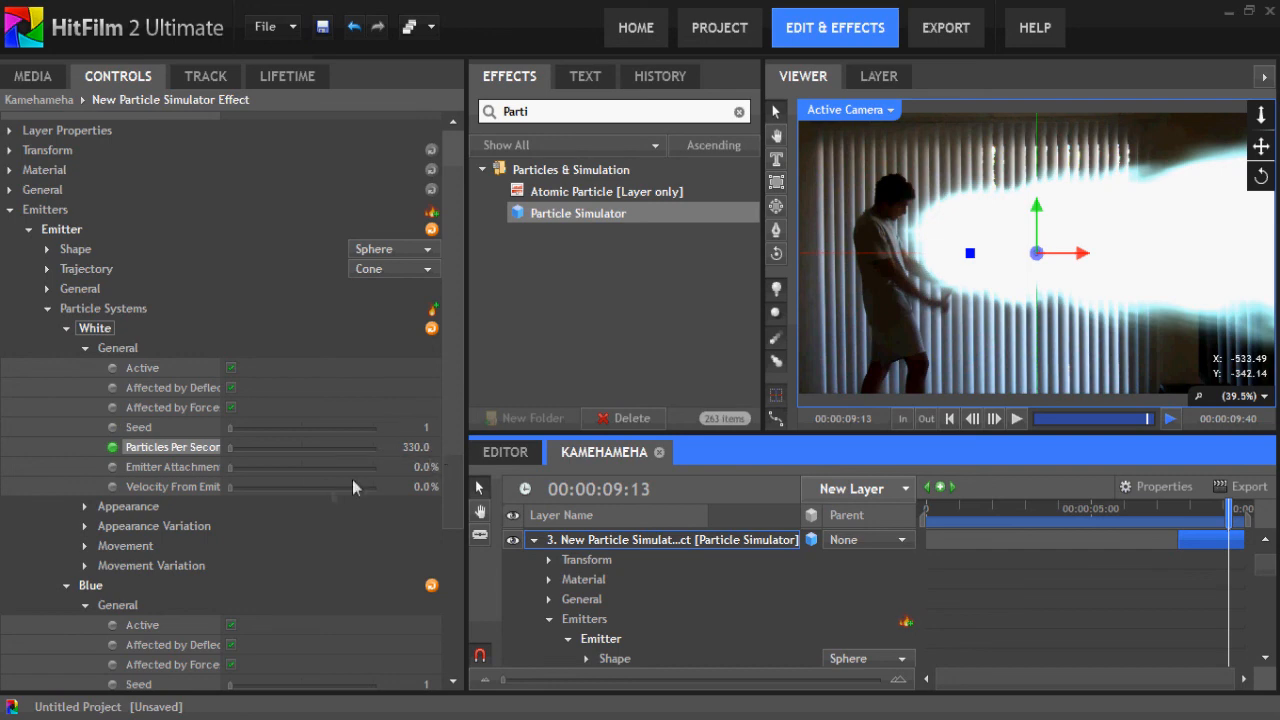
pyautogui.click(420, 447)
pyautogui.write('10')
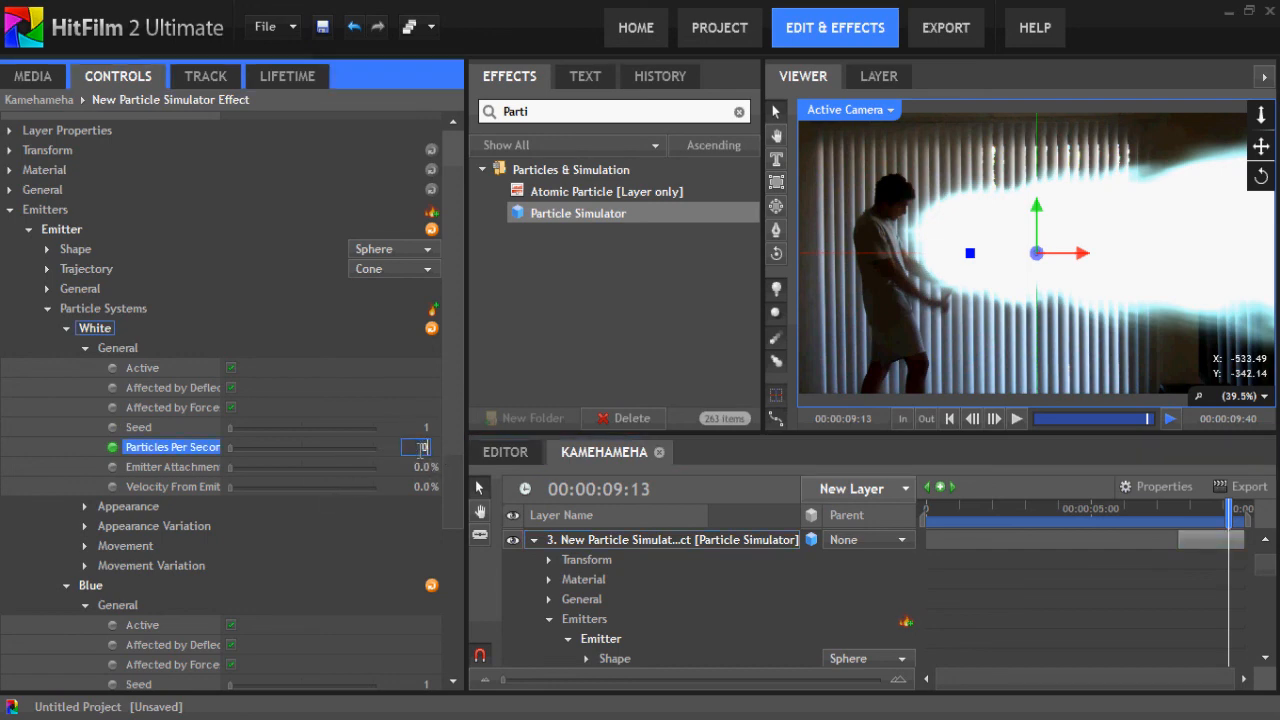
pyautogui.click(82, 437)
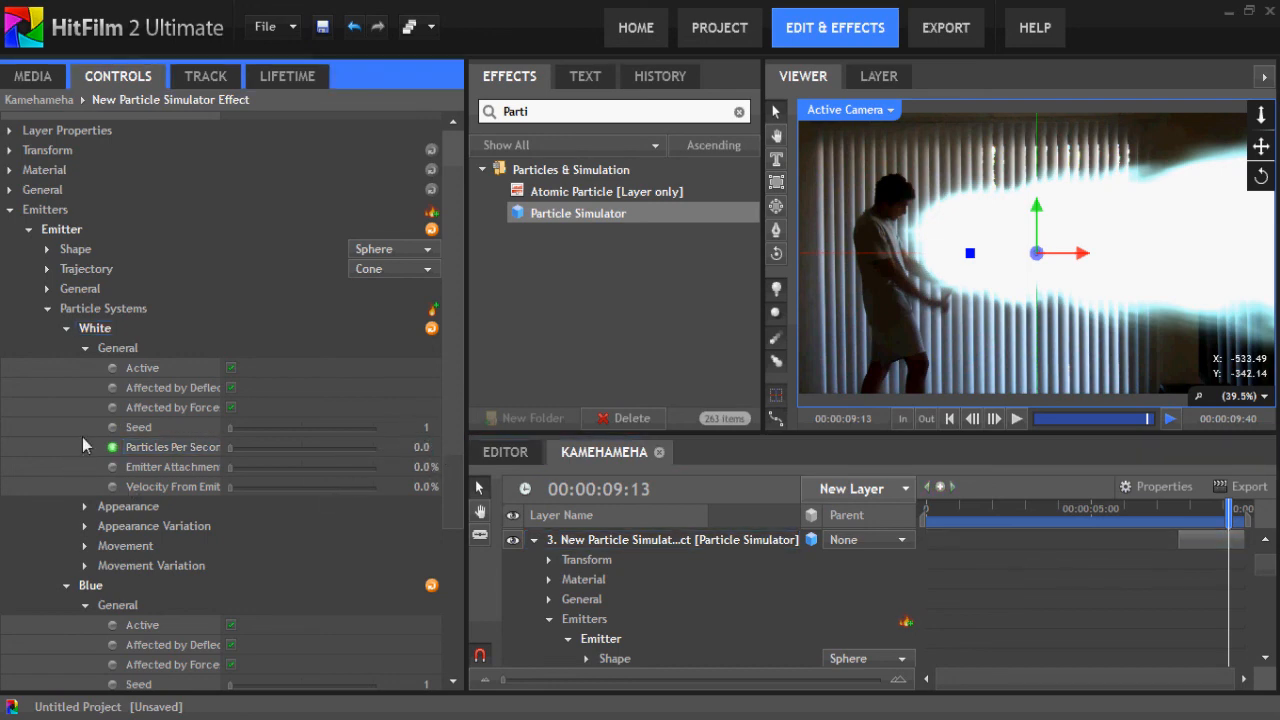
pyautogui.click(82, 352)
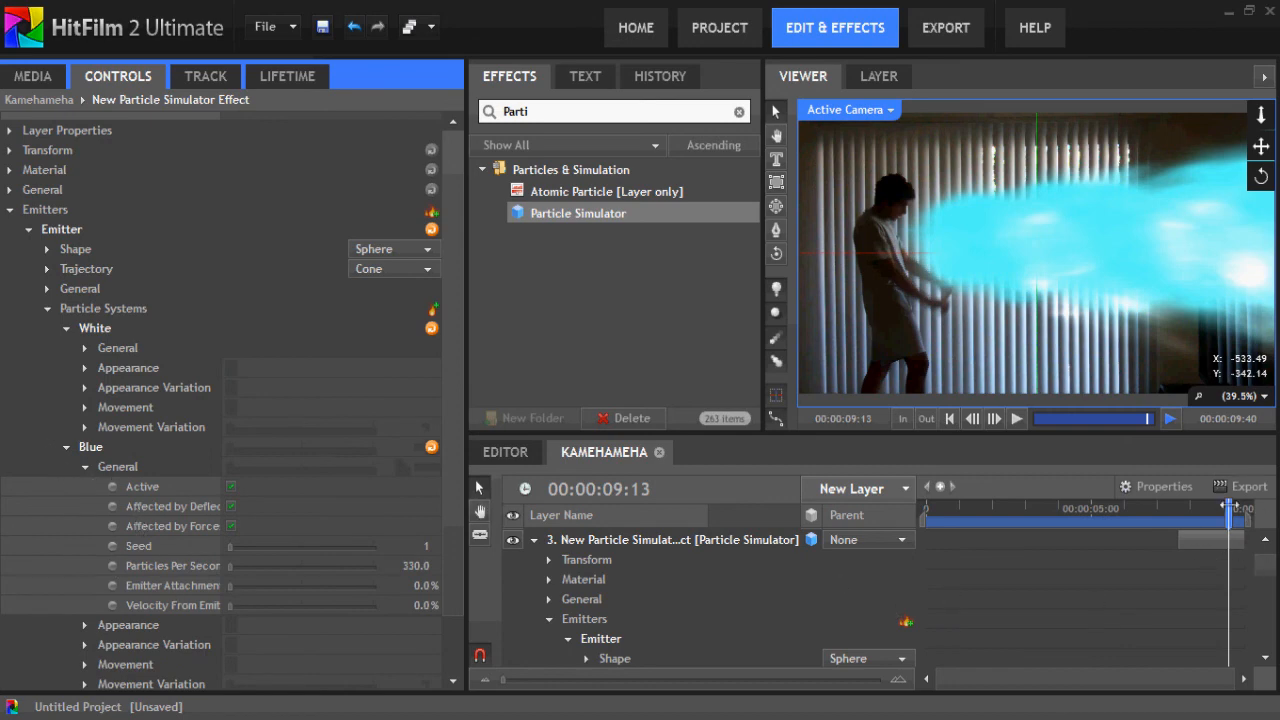
# Start keyframing the Blue particle system's particles per second at 00:00:07:45, holding 330.0 there.
pyautogui.moveTo(1263, 566); pyautogui.dragTo(1264, 610)
pyautogui.click(1180, 596)
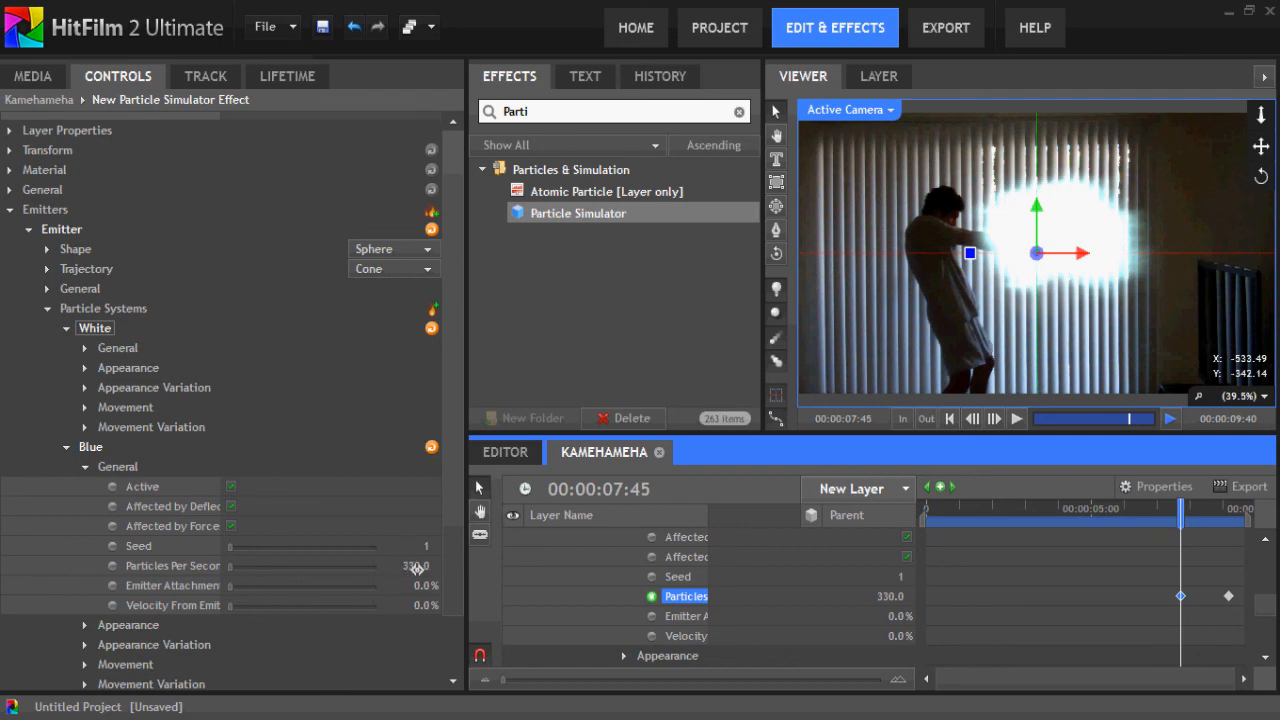
pyautogui.click(417, 566)
pyautogui.press('Return')
pyautogui.click(108, 570)
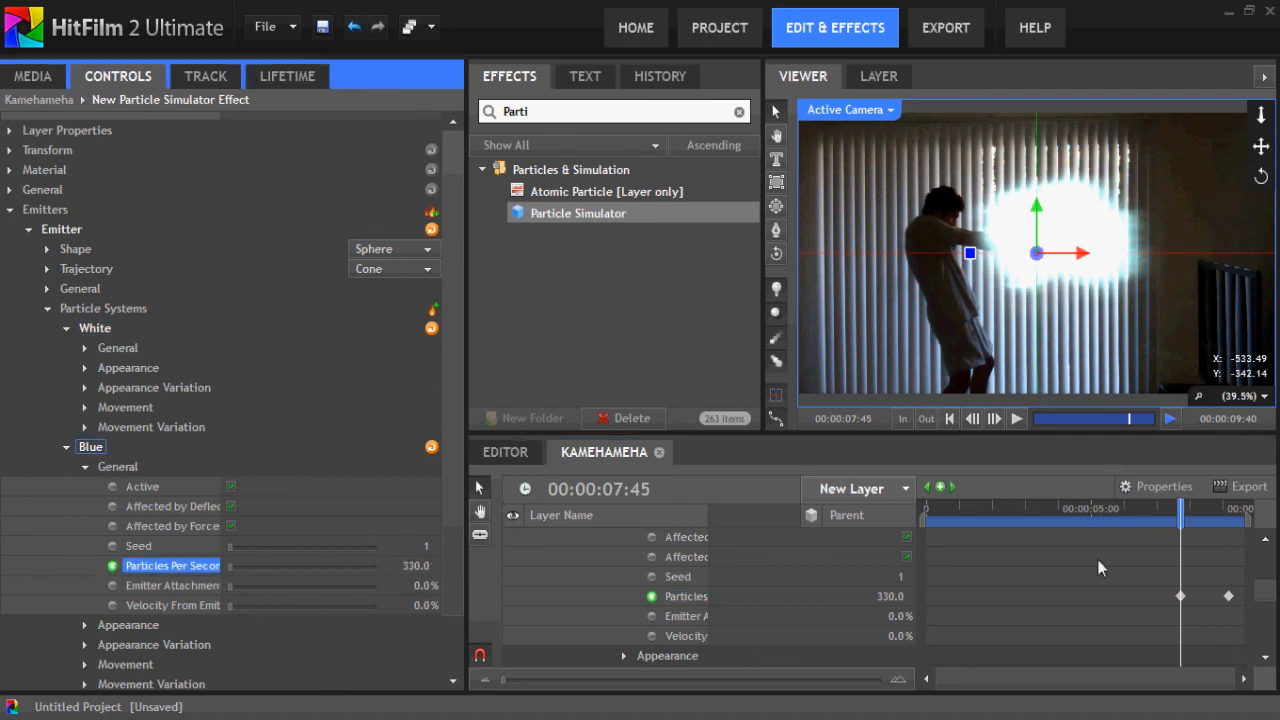
# Keyframe the Blue particle system's particles per second to 0.0 at 00:00:09:13 and check the fading beam at 00:00:09:37.
pyautogui.click(1229, 597)
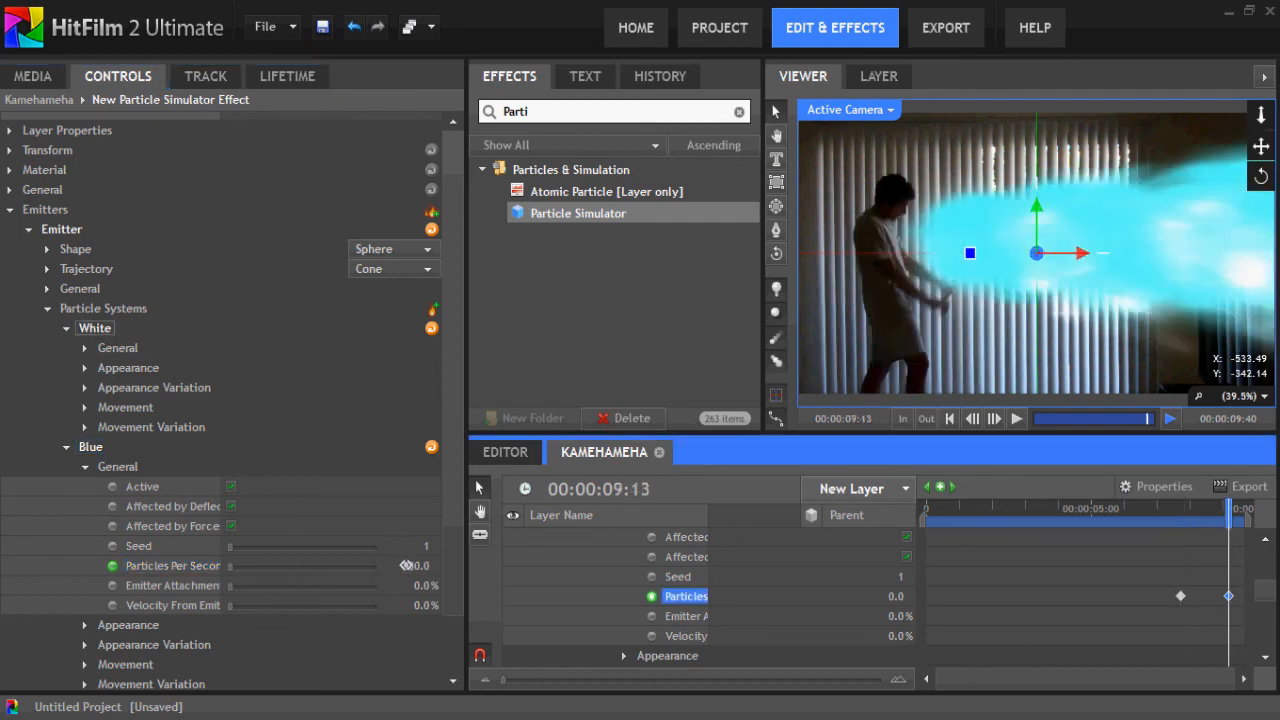
pyautogui.click(412, 566)
pyautogui.write('0')
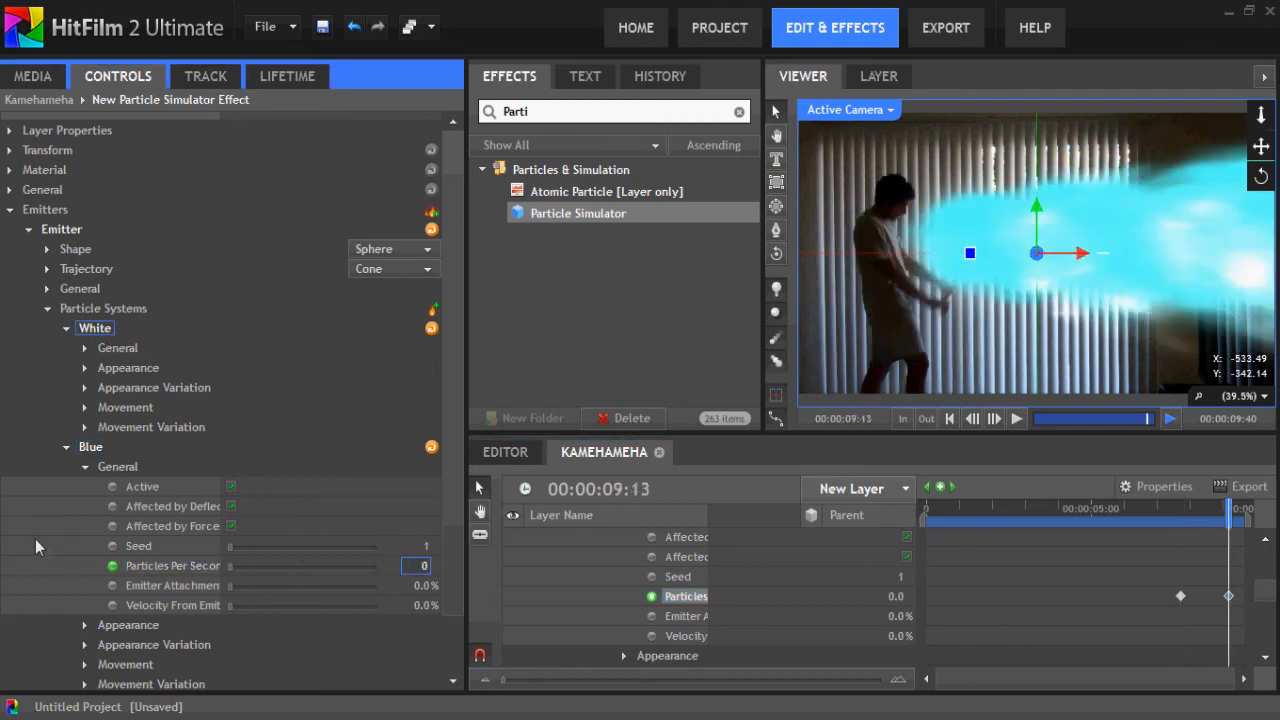
pyautogui.press('Return')
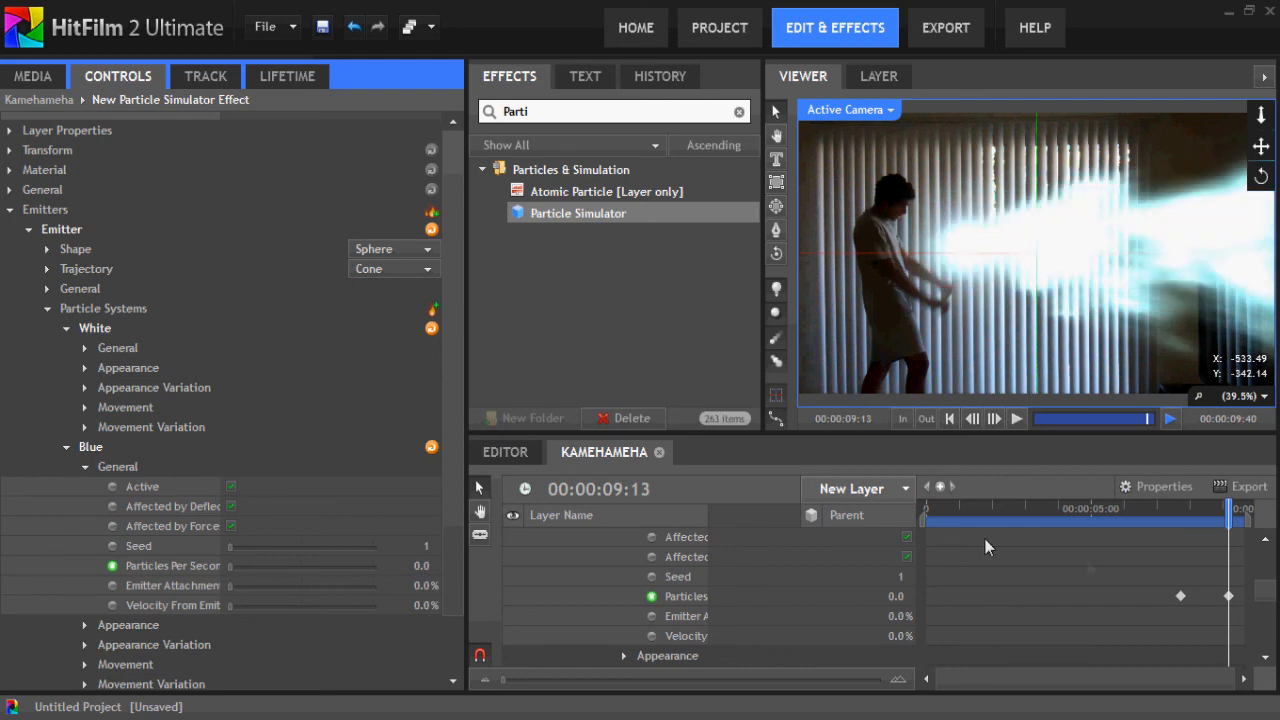
pyautogui.moveTo(1236, 519); pyautogui.dragTo(1247, 519)
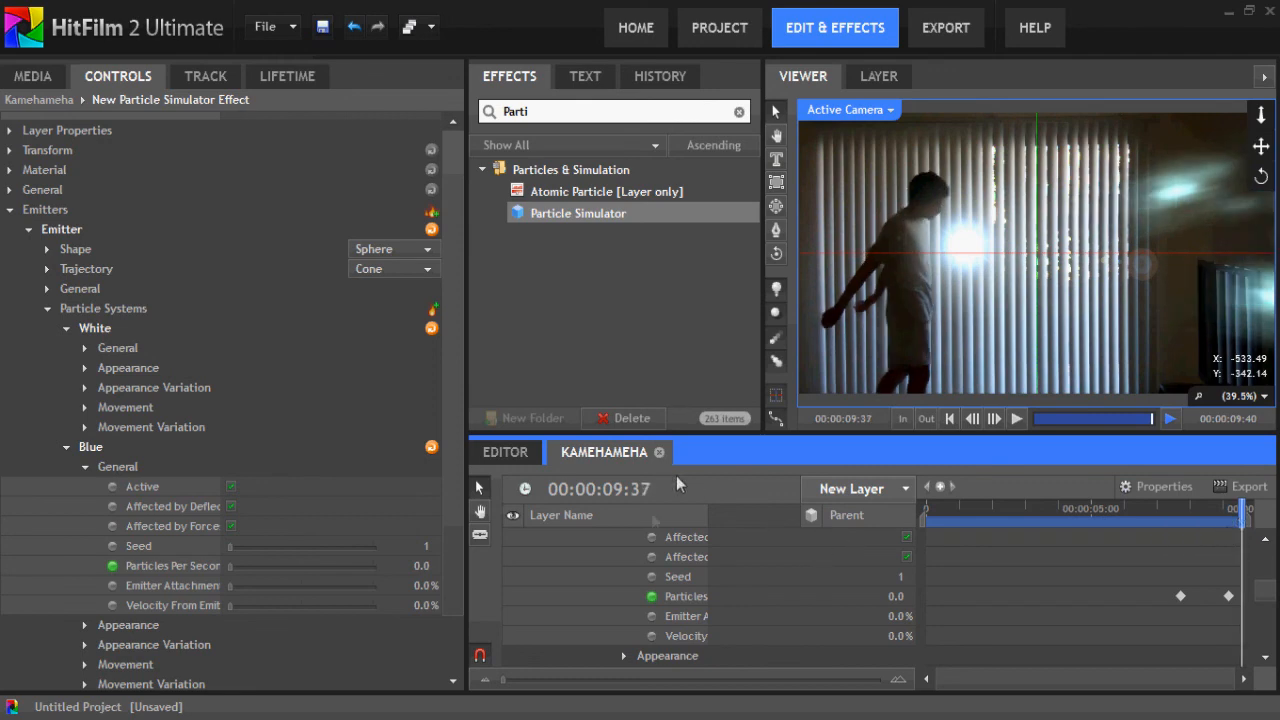
# Collapse the particle simulator layer's properties in the timeline and select that layer.
pyautogui.scroll(10, 587, 598)
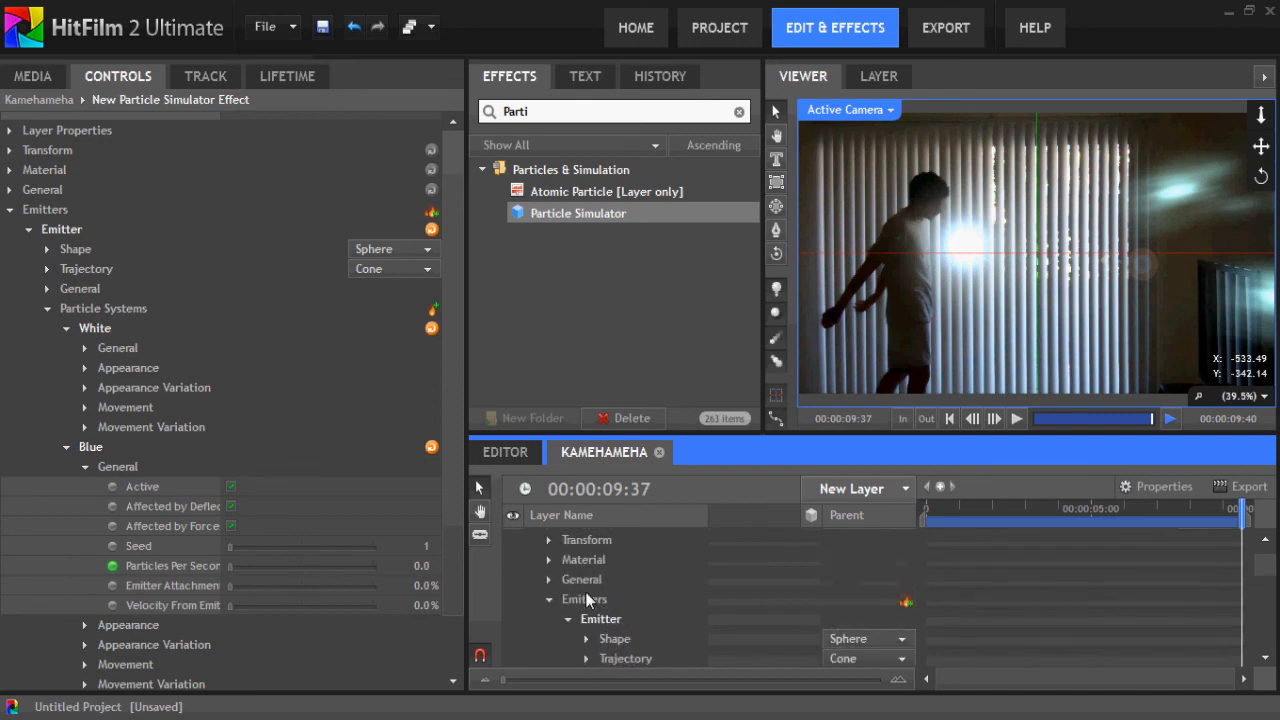
pyautogui.click(533, 578)
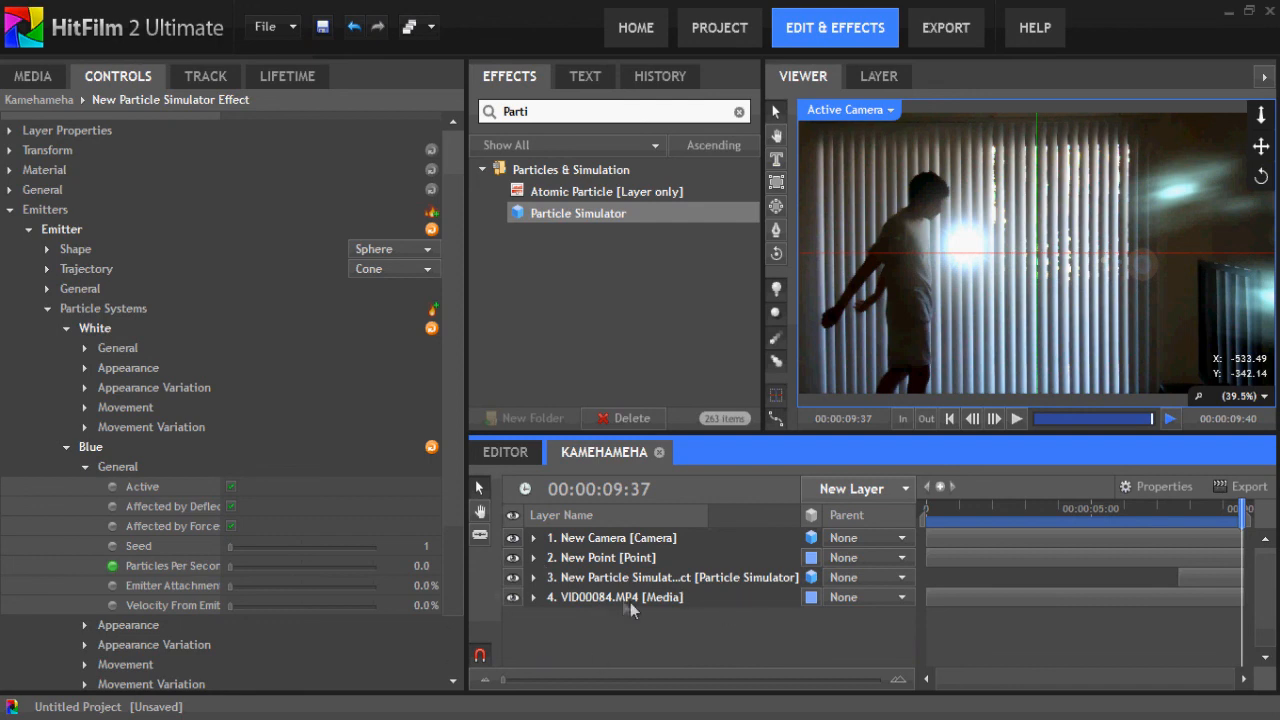
pyautogui.click(595, 601)
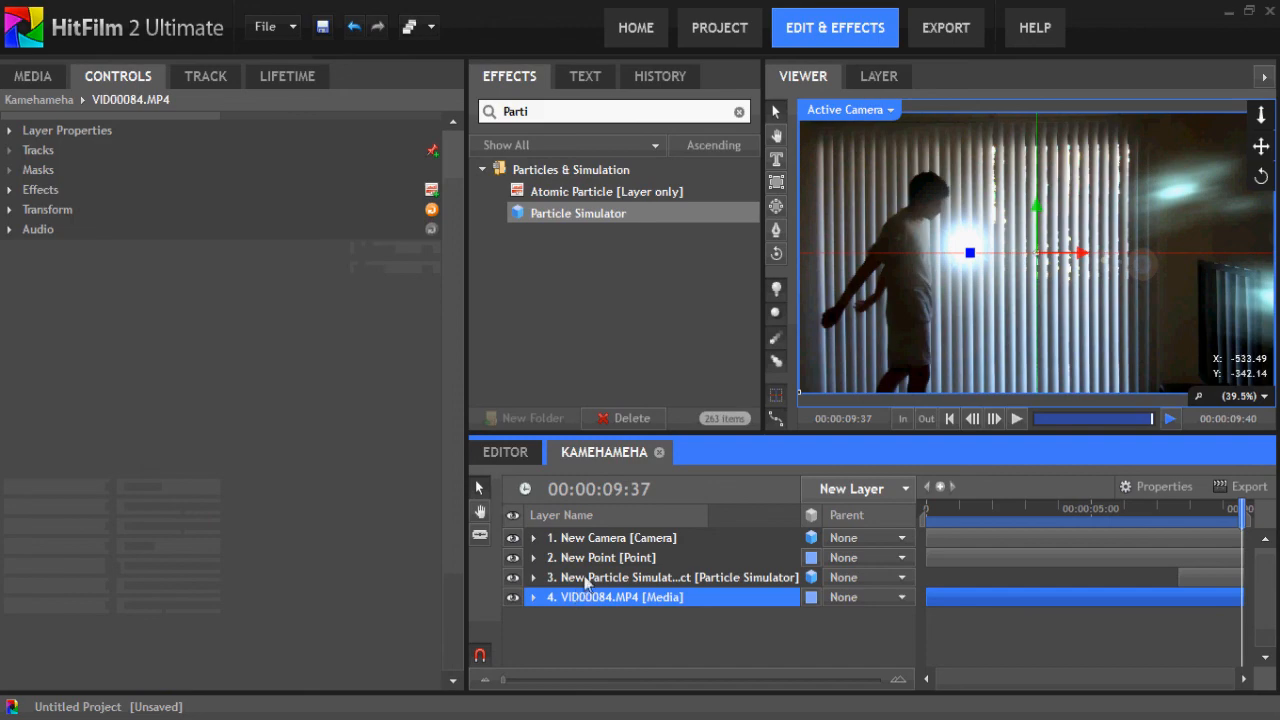
pyautogui.click(582, 584)
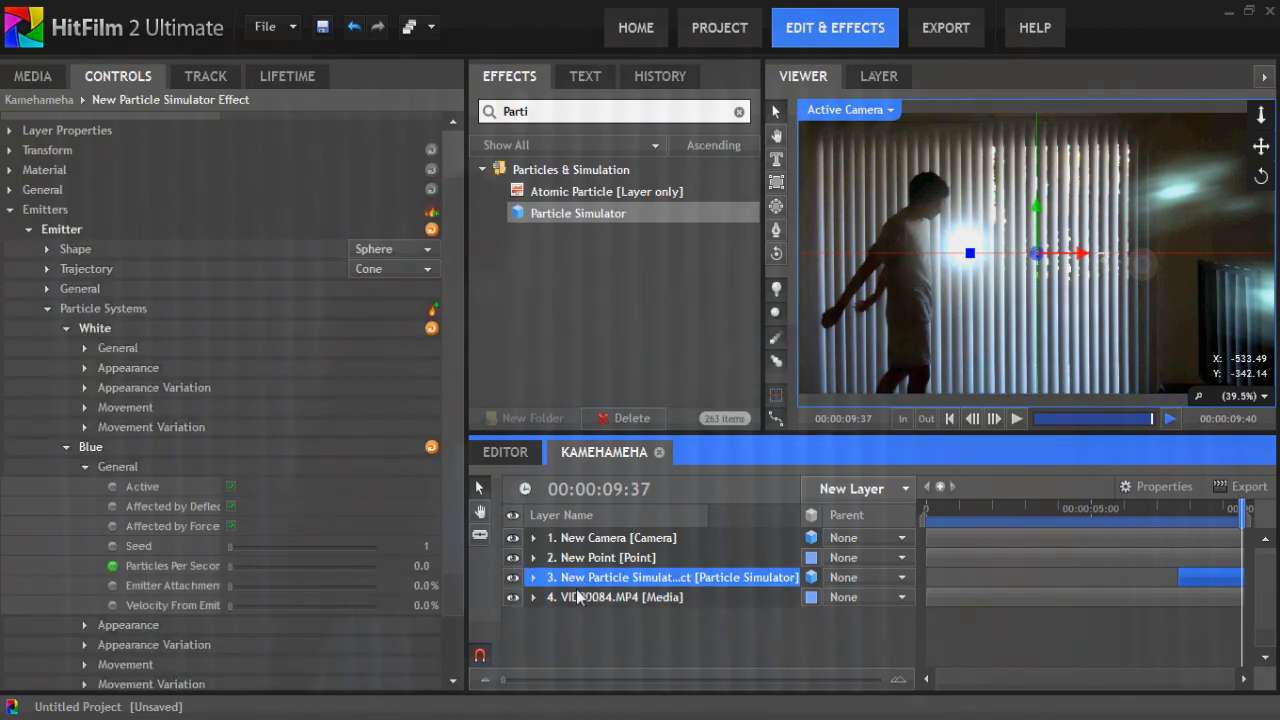